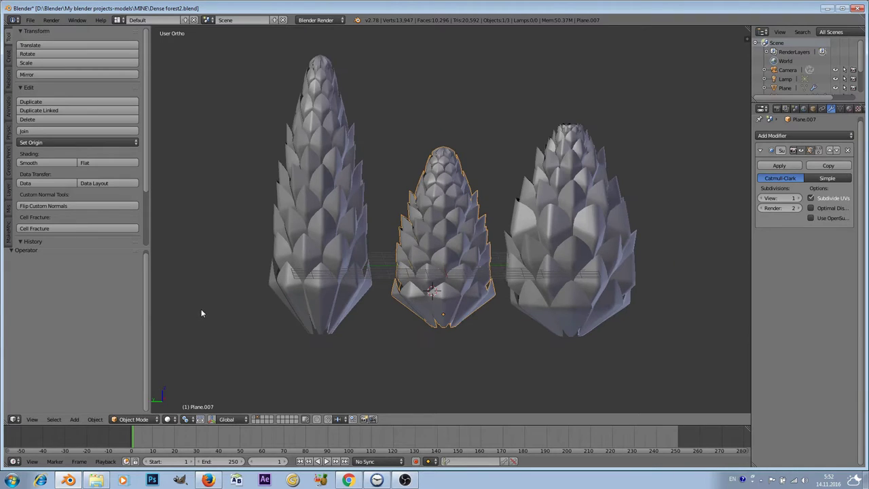
Step: Recentre the view and select each of the three pine cones in turn to review them
{"action": "middle_click_drag", "start_coordinate": [226, 281], "coordinate": [274, 303], "text": "shift"}
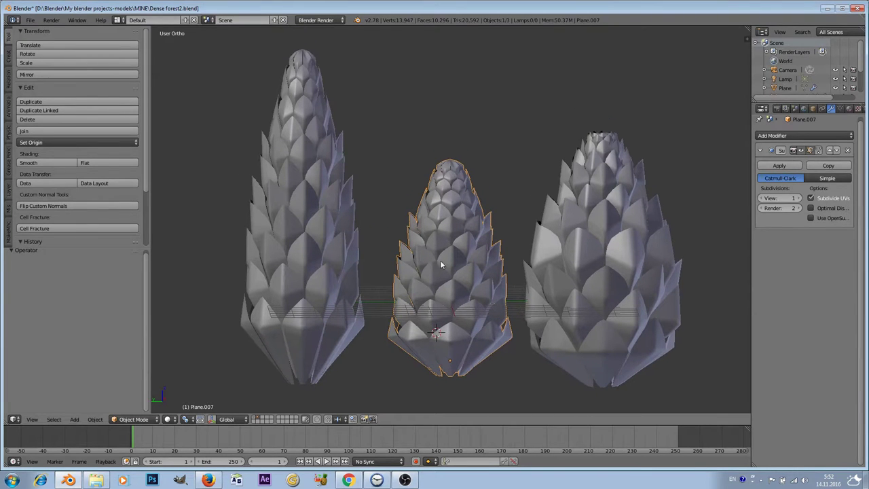
{"action": "right_click", "coordinate": [587, 207]}
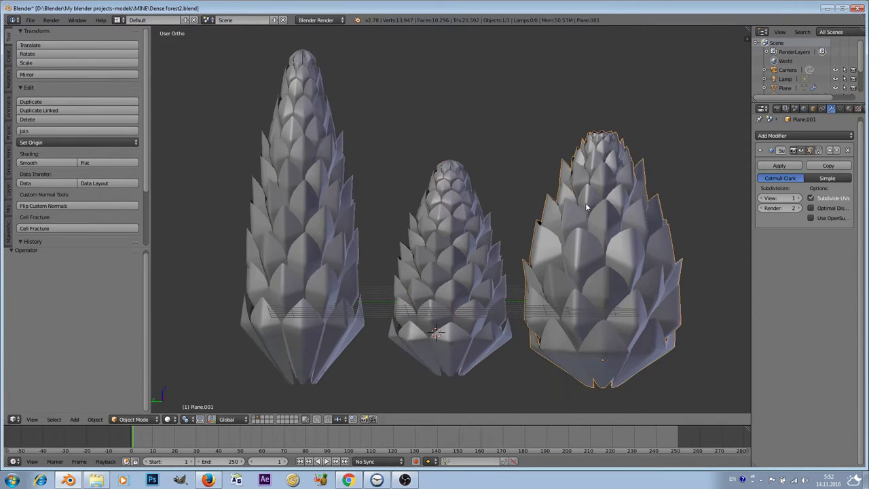
{"action": "right_click", "coordinate": [306, 175]}
{"action": "right_click", "coordinate": [563, 230]}
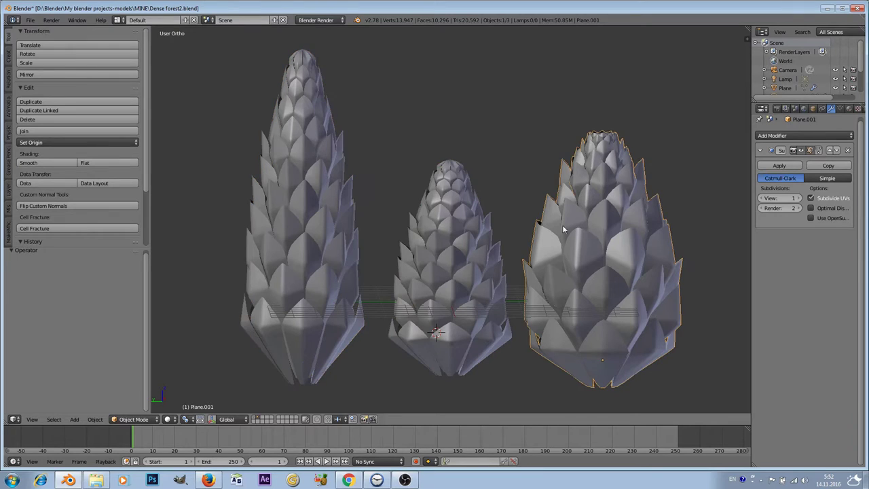
{"action": "right_click", "coordinate": [477, 237]}
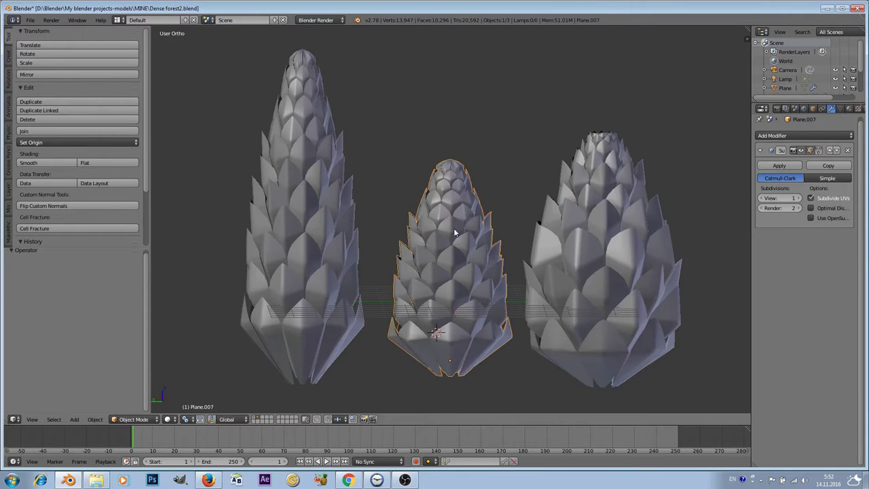
{"action": "scroll", "coordinate": [606, 203], "scroll_direction": "up", "scroll_amount": 1}
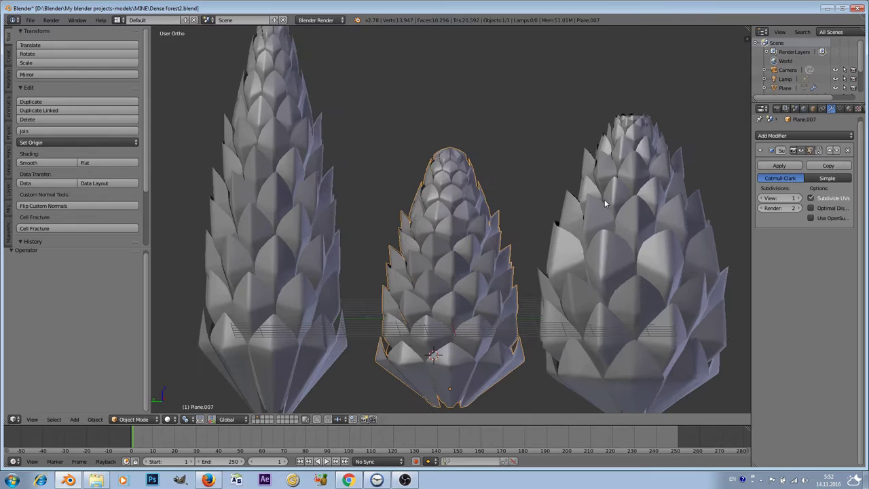
{"action": "scroll", "coordinate": [577, 195], "scroll_direction": "down", "scroll_amount": 1}
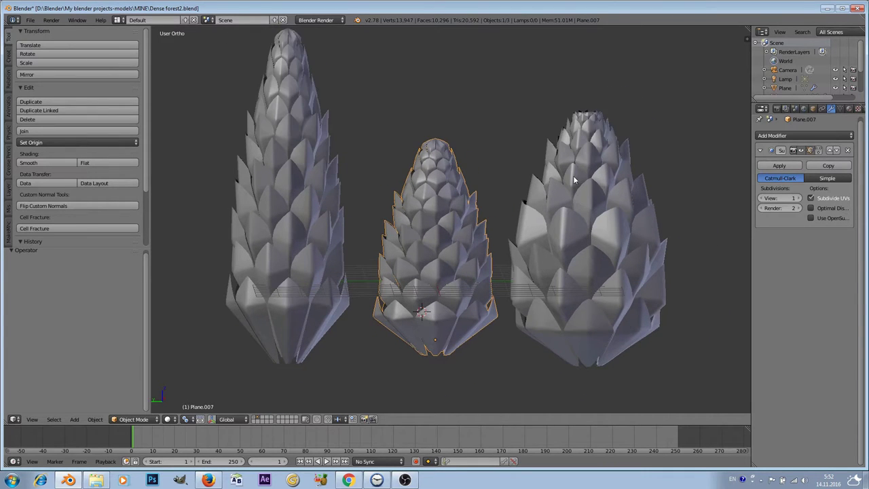
Step: Show the terrain layer alongside the trees, then return to the three-cone layer
{"action": "left_click", "coordinate": [264, 417]}
{"action": "scroll", "coordinate": [365, 251], "scroll_direction": "down", "scroll_amount": 4}
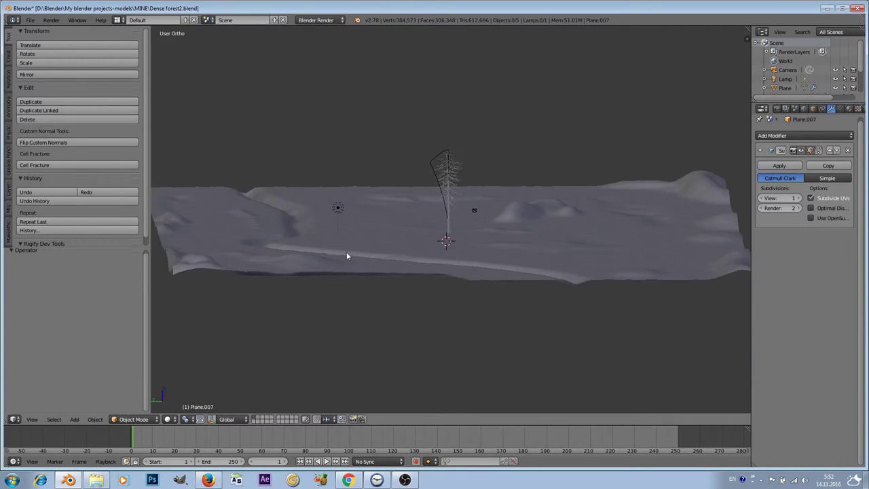
{"action": "scroll", "coordinate": [346, 255], "scroll_direction": "up", "scroll_amount": 5}
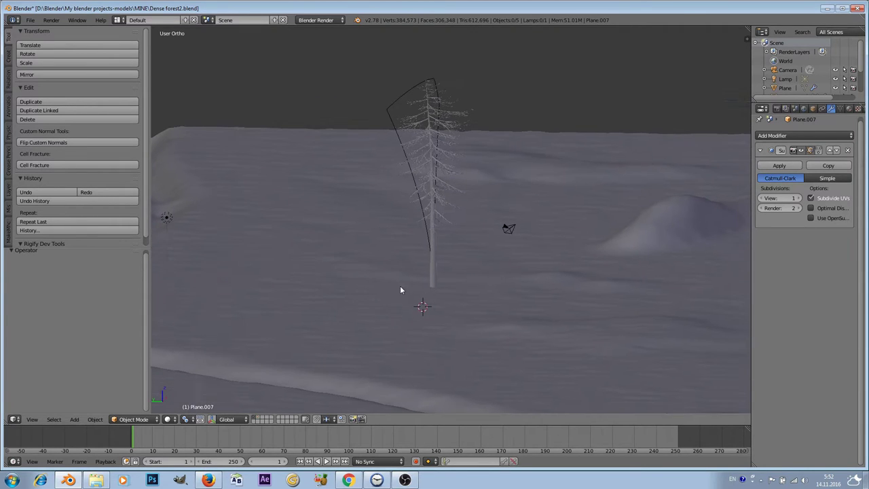
{"action": "left_click", "coordinate": [260, 419]}
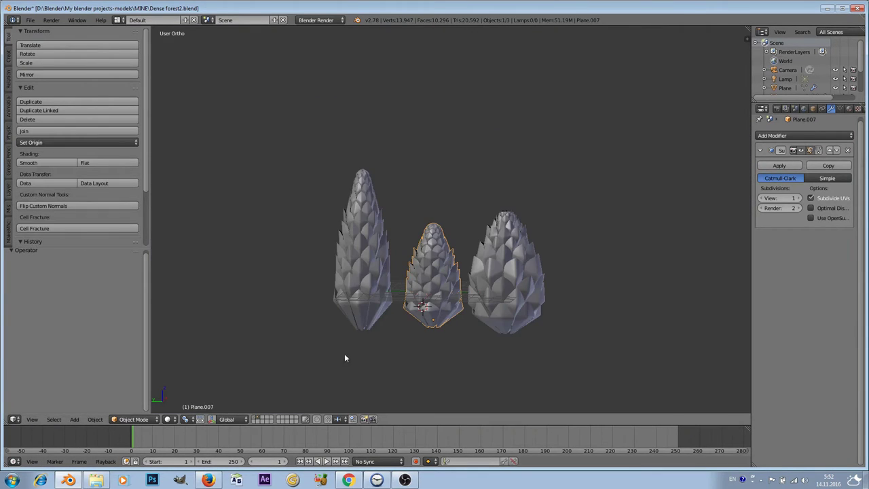
{"action": "scroll", "coordinate": [393, 248], "scroll_direction": "up", "scroll_amount": 4}
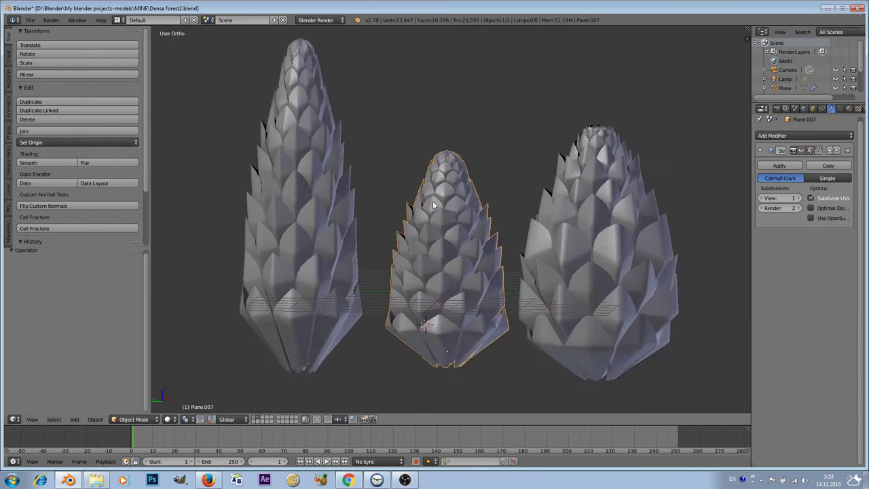
{"action": "scroll", "coordinate": [432, 198], "scroll_direction": "up", "scroll_amount": 3}
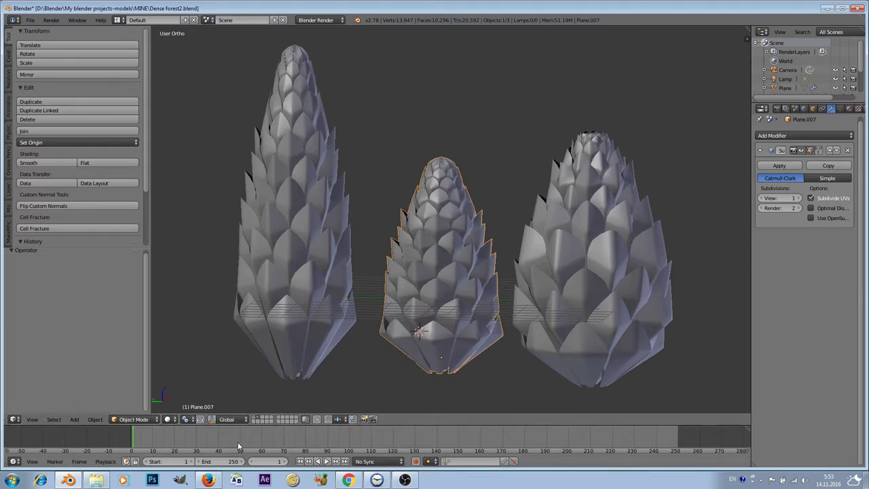
Step: Switch to an empty layer and start Screencast Keys from the N side panel
{"action": "left_click", "coordinate": [264, 421]}
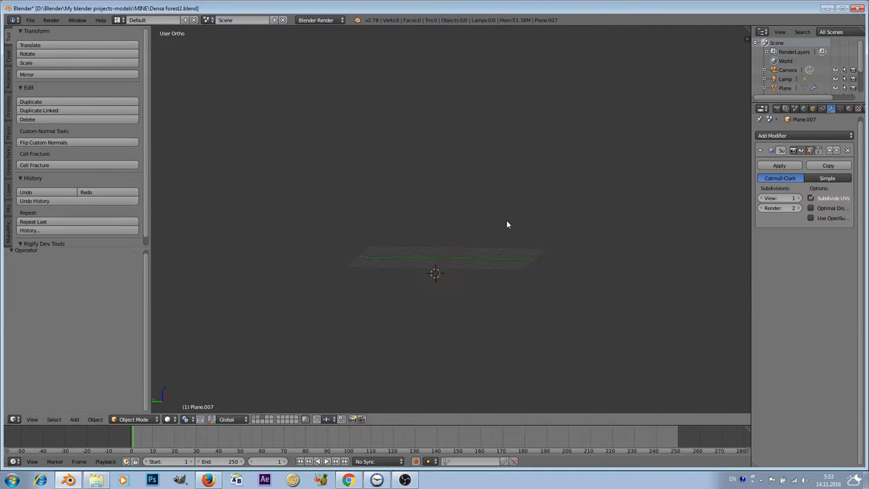
{"action": "middle_click_drag", "start_coordinate": [498, 228], "coordinate": [505, 232]}
{"action": "key", "text": "n"}
{"action": "scroll", "coordinate": [706, 319], "scroll_direction": "down", "scroll_amount": 5}
{"action": "scroll", "coordinate": [717, 336], "scroll_direction": "down", "scroll_amount": 8}
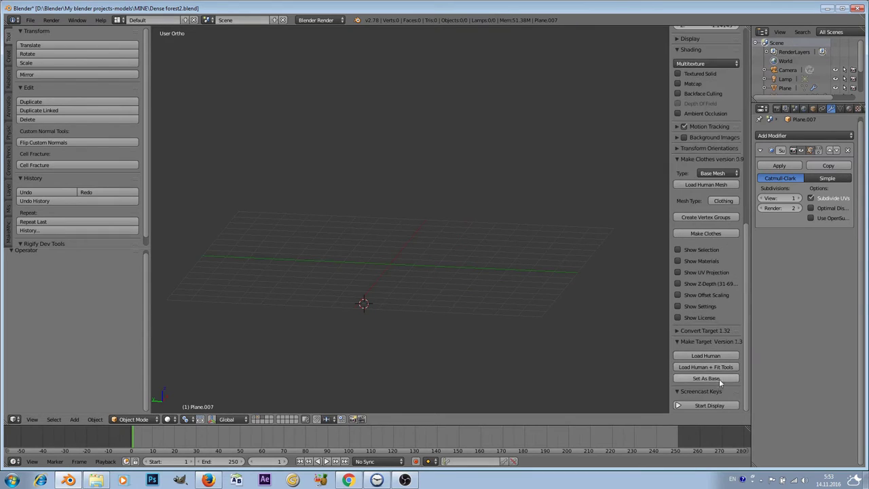
{"action": "left_click", "coordinate": [709, 405]}
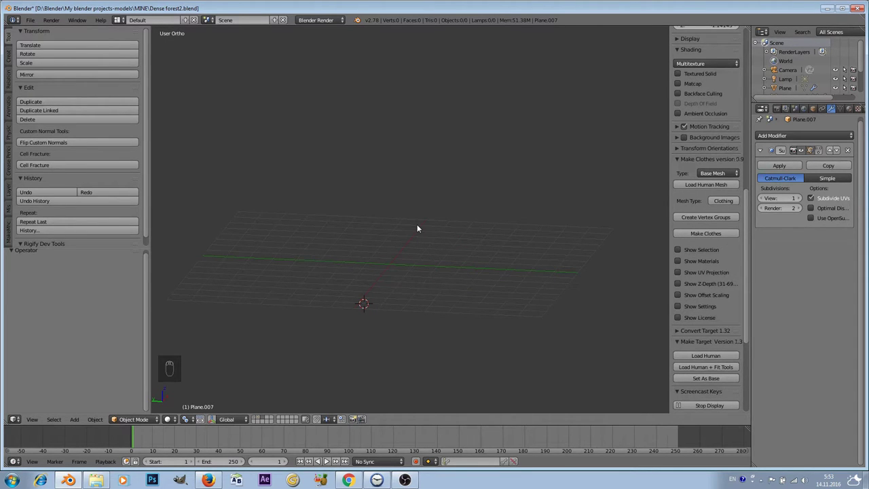
{"action": "key", "text": "n"}
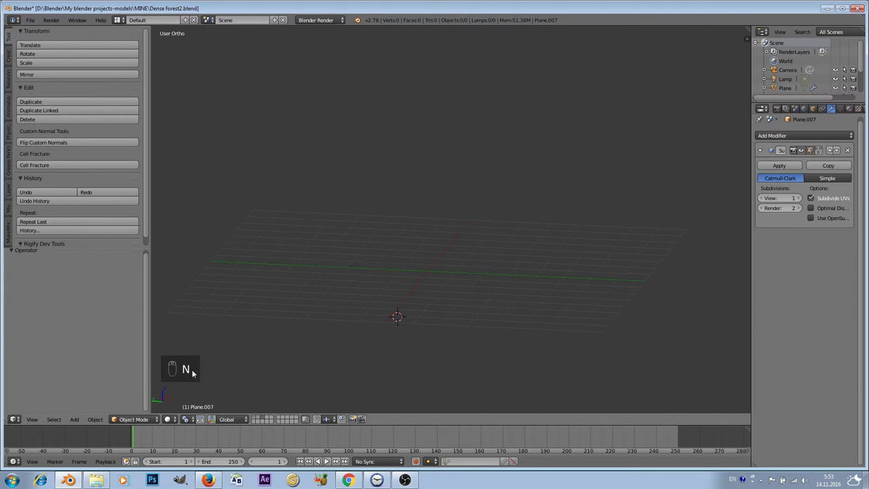
Step: Snap the 3D cursor to the world centre with Shift+S > Cursor to Center
{"action": "middle_click_drag", "start_coordinate": [455, 264], "coordinate": [456, 257]}
{"action": "key", "text": "shift+s"}
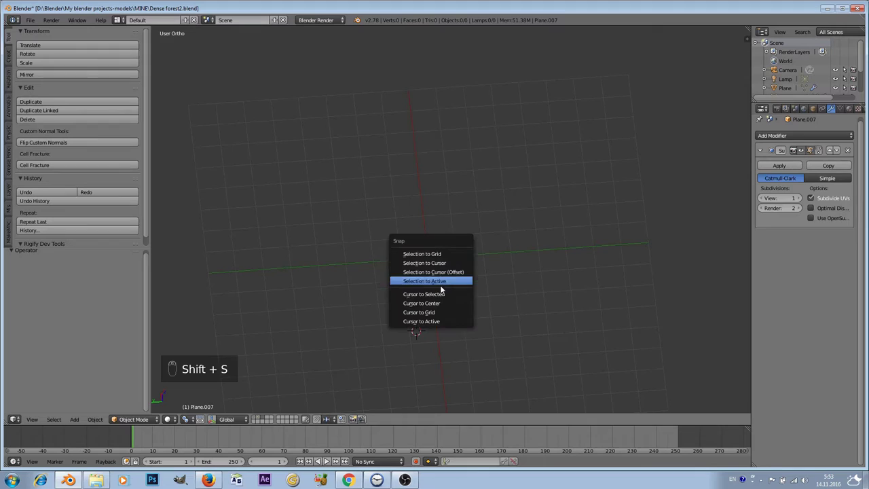
{"action": "left_click", "coordinate": [441, 303]}
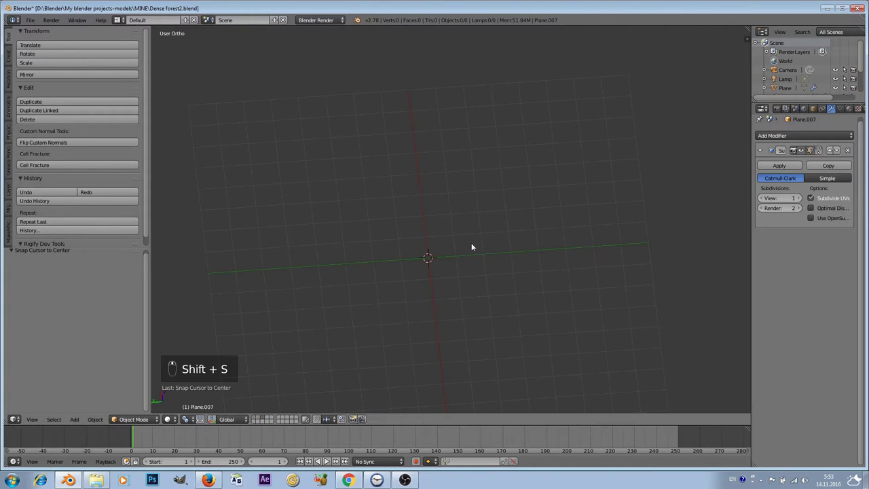
{"action": "middle_click_drag", "start_coordinate": [471, 247], "coordinate": [466, 269]}
{"action": "key", "text": "q"}
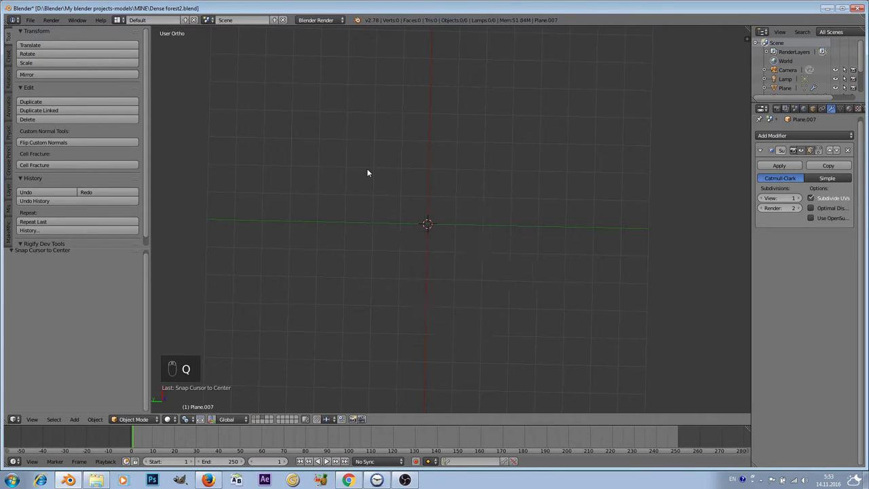
{"action": "key", "text": "shift+a"}
Step: Add a mesh plane at the origin and look at it from Top view
{"action": "left_click", "coordinate": [403, 173]}
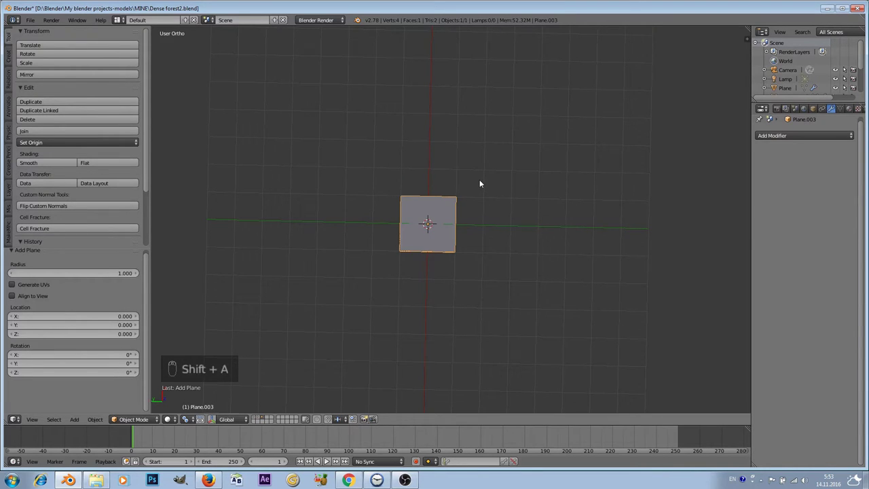
{"action": "key", "text": "q"}
{"action": "left_click", "coordinate": [481, 129]}
{"action": "scroll", "coordinate": [484, 177], "scroll_direction": "up", "scroll_amount": 5}
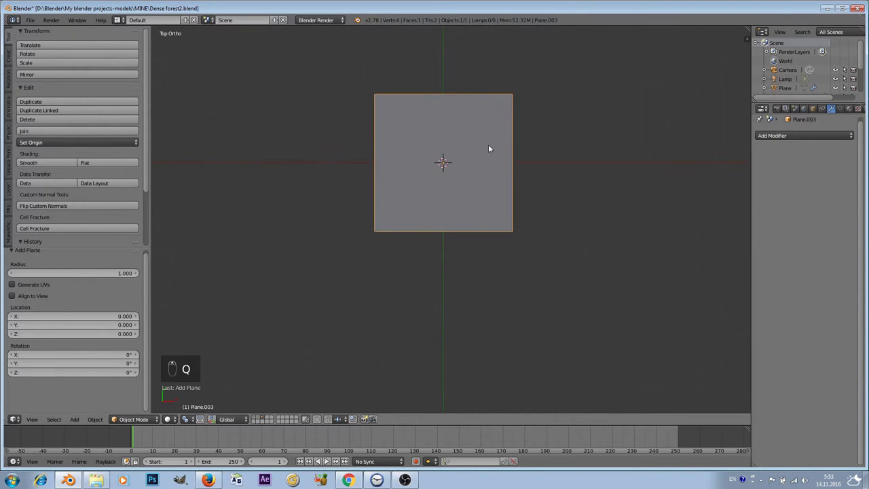
{"action": "middle_click_drag", "start_coordinate": [488, 147], "coordinate": [485, 174], "text": "shift"}
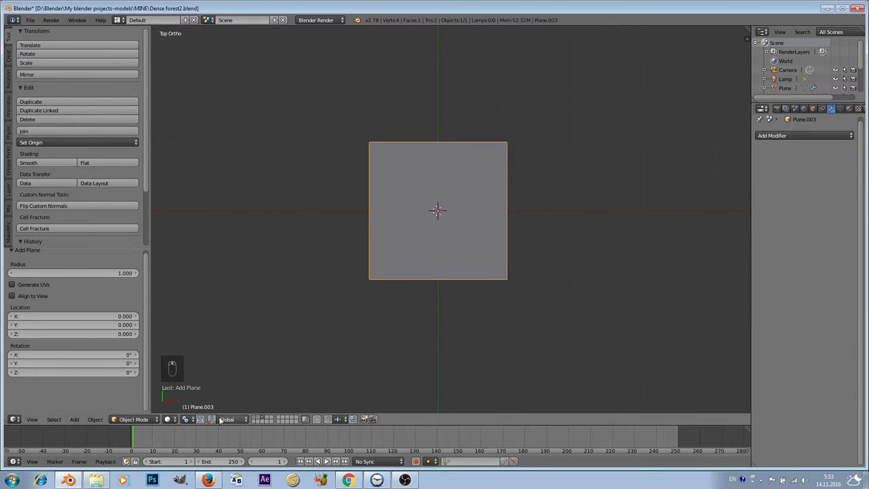
Step: Set the pivot point to Median Point
{"action": "left_click", "coordinate": [193, 420]}
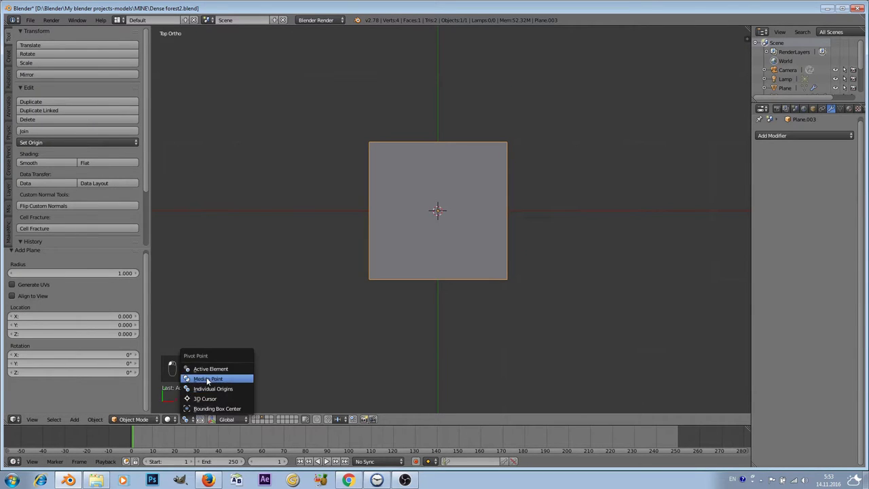
{"action": "left_click", "coordinate": [207, 378]}
{"action": "left_click", "coordinate": [133, 419]}
Step: In Edit Mode with vertex select, narrow the plane's top edge along X to 0.655
{"action": "left_click", "coordinate": [135, 402]}
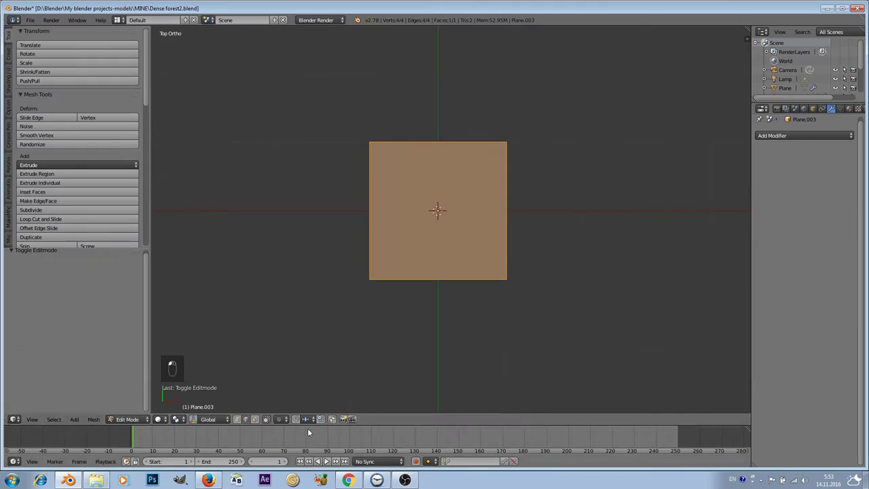
{"action": "left_click", "coordinate": [237, 418]}
{"action": "right_click", "coordinate": [380, 133]}
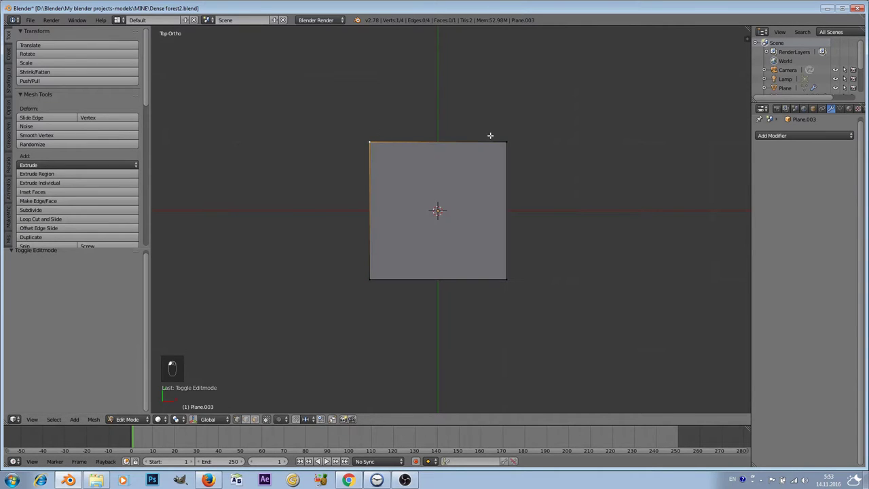
{"action": "right_click", "coordinate": [514, 134], "text": "shift"}
{"action": "key", "text": "s"}
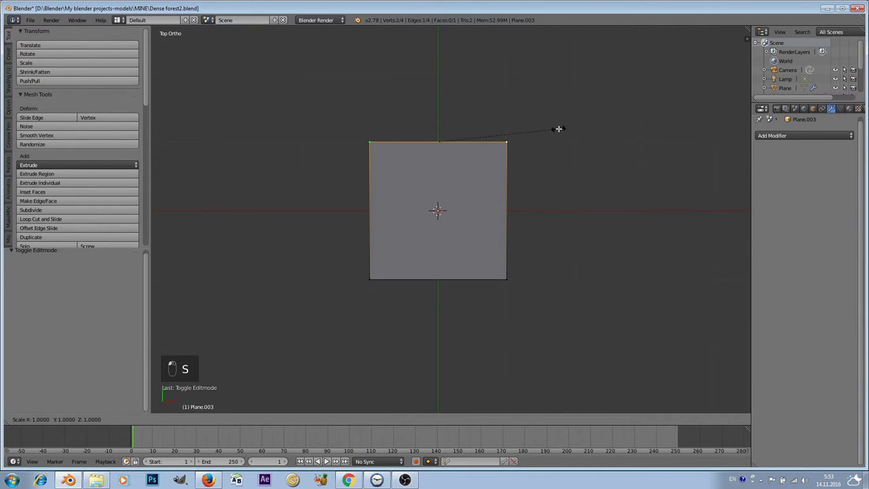
{"action": "key", "text": "x"}
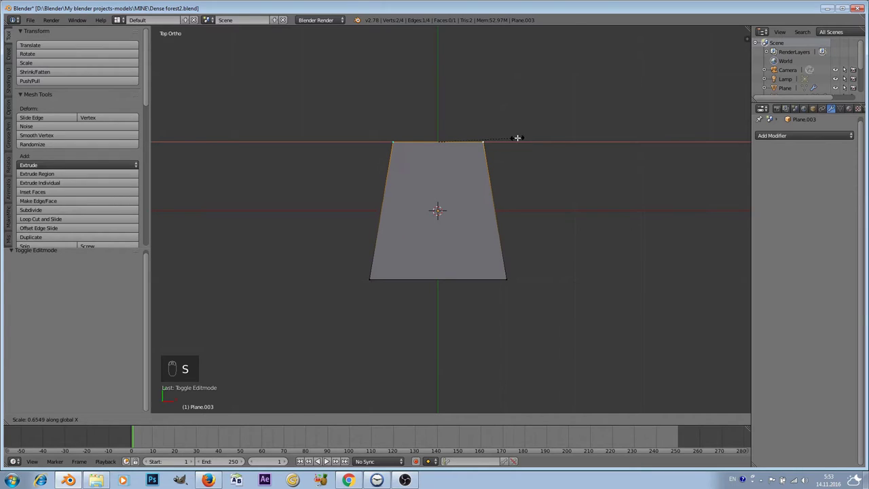
{"action": "left_click", "coordinate": [518, 137]}
Step: Narrow the plane's bottom edge along X to 0.445
{"action": "right_click", "coordinate": [383, 291]}
{"action": "right_click", "coordinate": [503, 277], "text": "shift"}
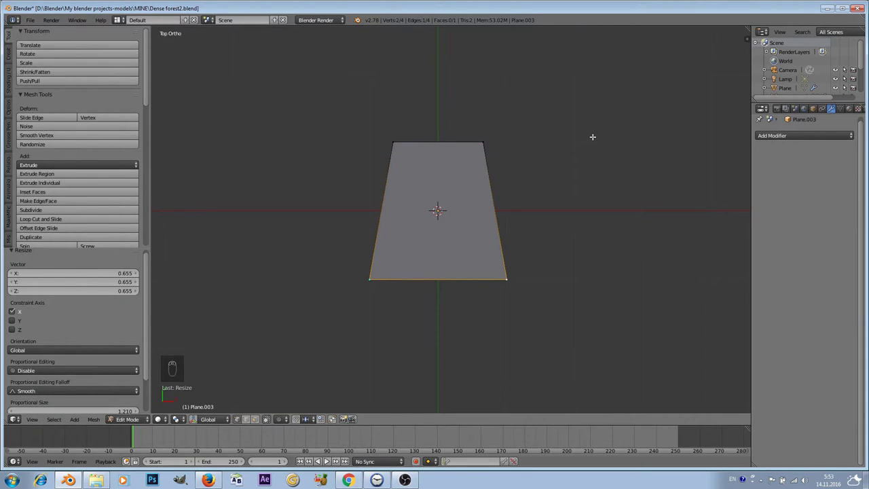
{"action": "key", "text": "s"}
{"action": "key", "text": "x"}
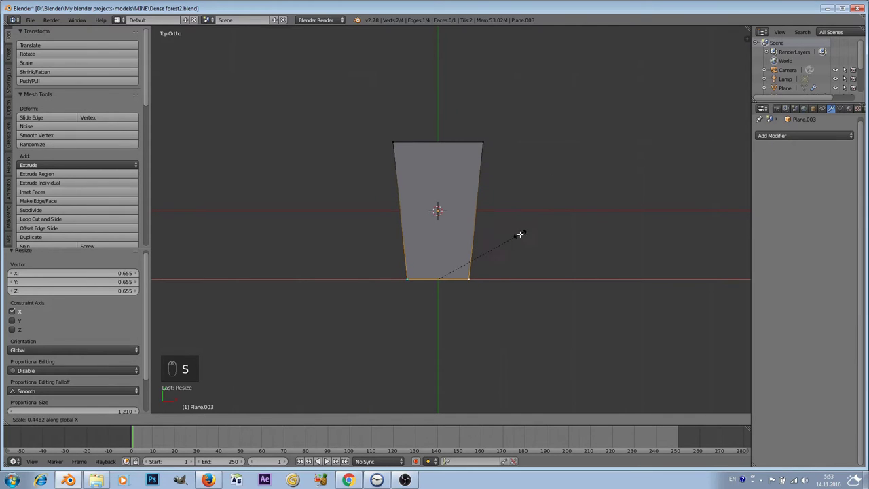
{"action": "left_click", "coordinate": [520, 235]}
Step: Add a centred vertical loop cut and a horizontal loop cut slid toward the top
{"action": "key", "text": "ctrl+r"}
{"action": "left_click", "coordinate": [438, 141]}
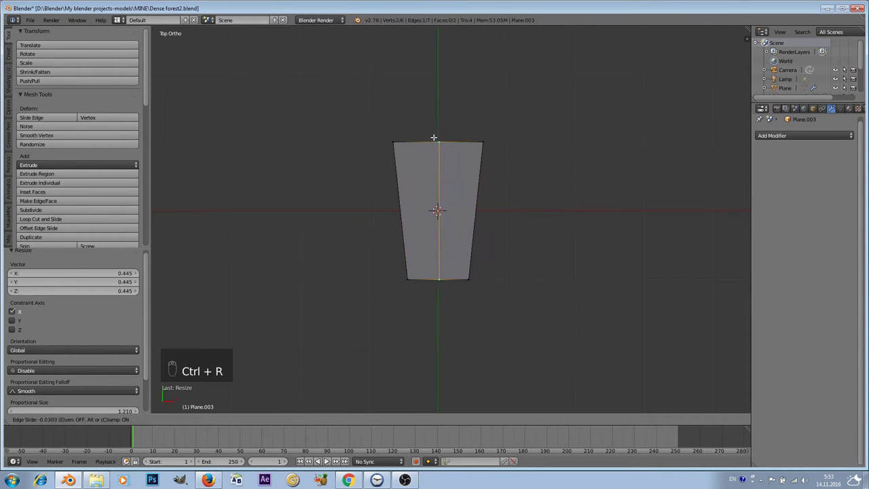
{"action": "right_click", "coordinate": [438, 140]}
{"action": "key", "text": "ctrl+r"}
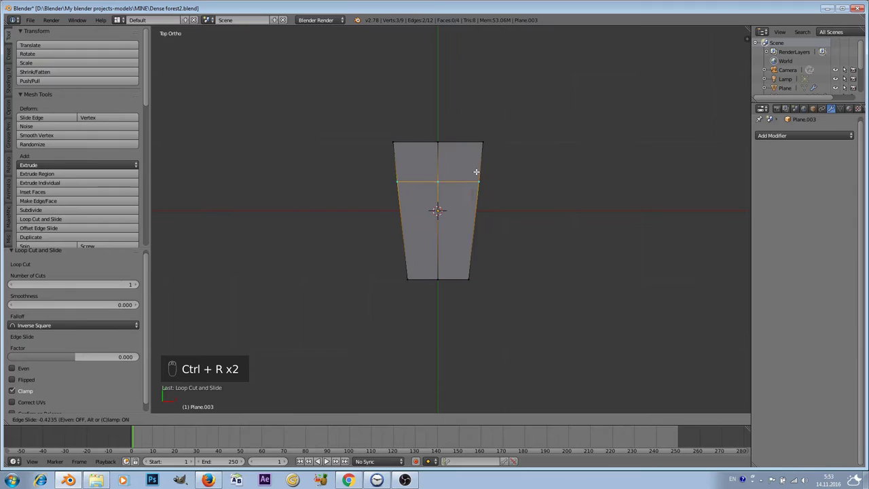
{"action": "left_click", "coordinate": [475, 171]}
{"action": "left_click", "coordinate": [441, 147]}
Step: Raise the top middle vertex into a peak and narrow the three base vertices to 0.789 on X
{"action": "right_click", "coordinate": [440, 143]}
{"action": "key", "text": "g"}
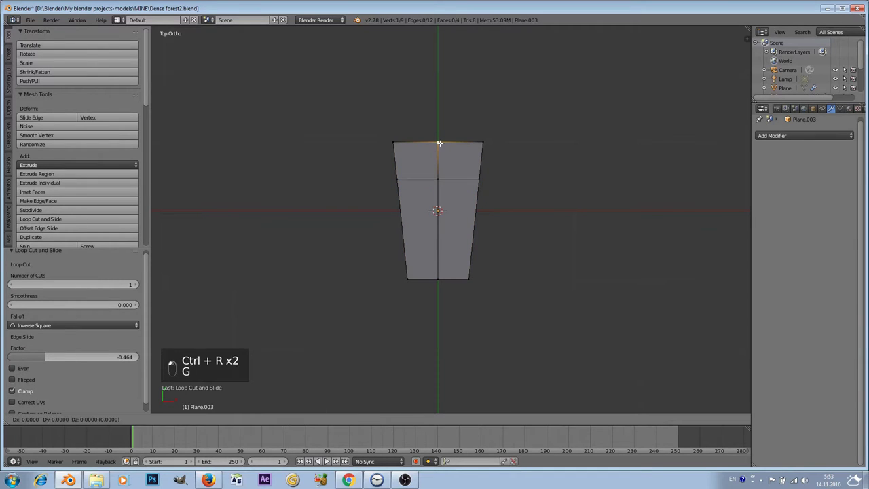
{"action": "left_click", "coordinate": [438, 121]}
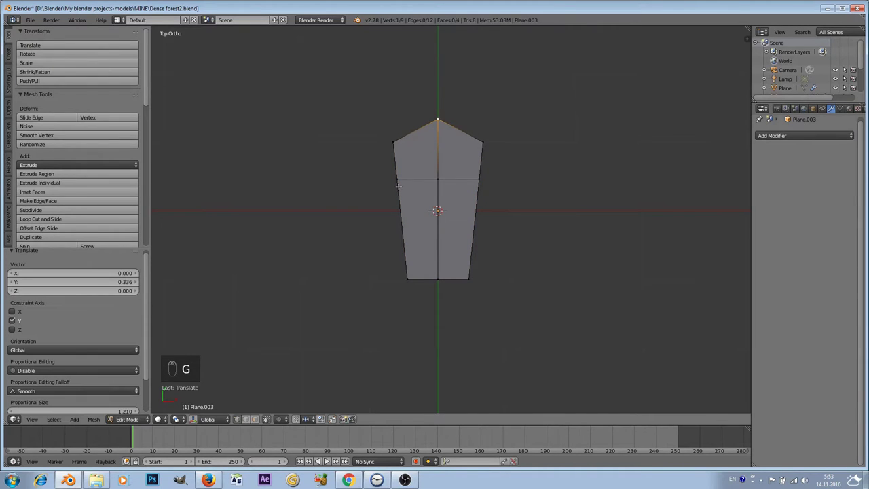
{"action": "right_click", "coordinate": [403, 278]}
{"action": "right_click", "coordinate": [474, 278], "text": "shift"}
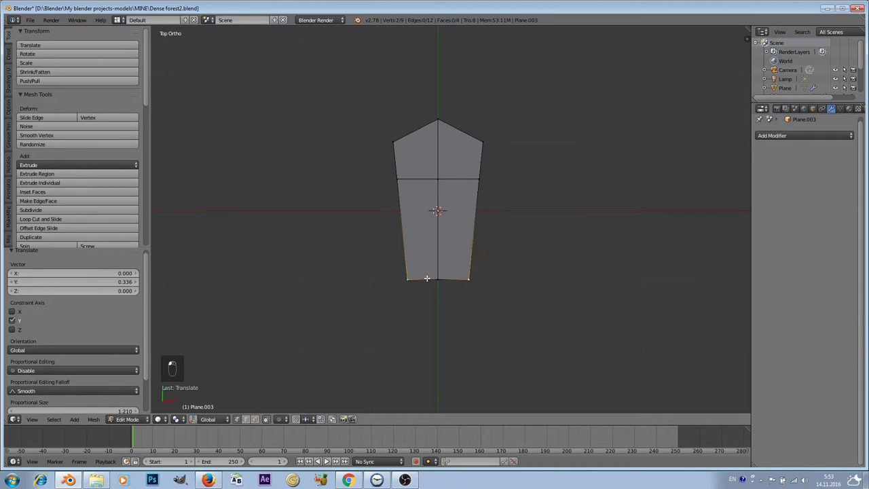
{"action": "right_click", "coordinate": [428, 278], "text": "shift"}
{"action": "key", "text": "s"}
{"action": "key", "text": "x"}
{"action": "left_click", "coordinate": [578, 229]}
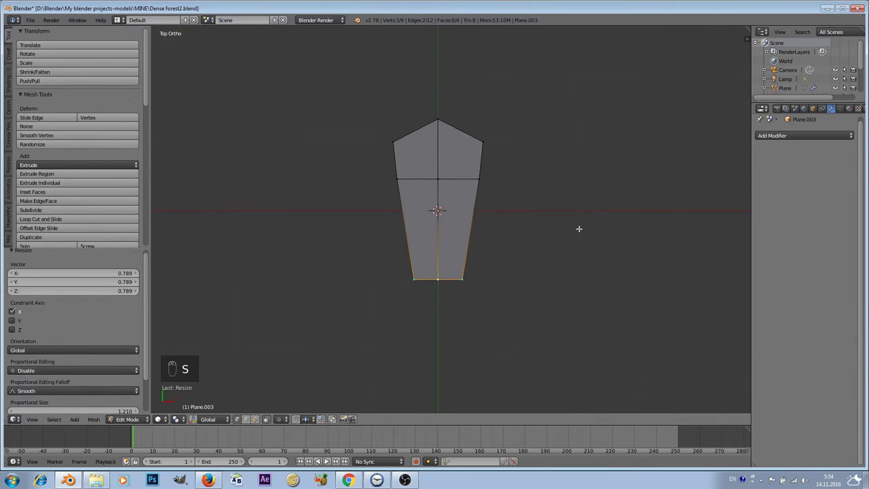
Step: Lower the scale's end edge by 0.070 along Z
{"action": "middle_click_drag", "start_coordinate": [413, 204], "coordinate": [427, 191]}
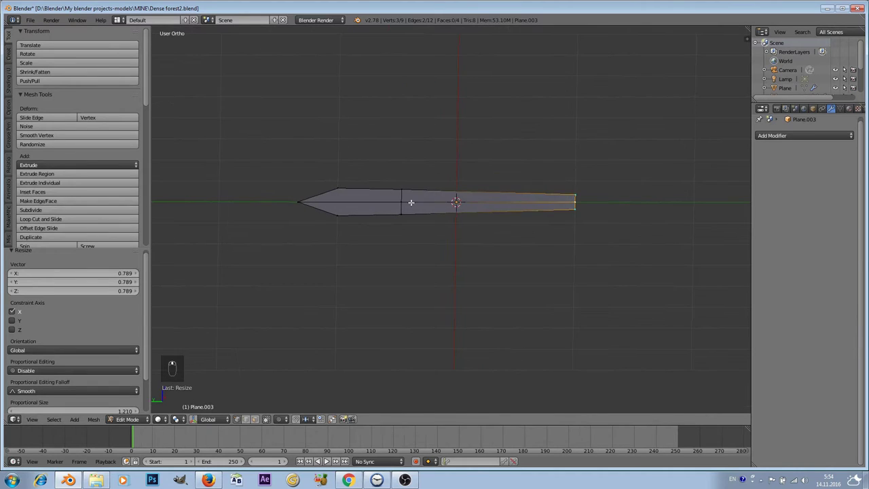
{"action": "right_click", "coordinate": [405, 202]}
{"action": "right_click", "coordinate": [575, 212], "text": "shift"}
{"action": "key", "text": "g"}
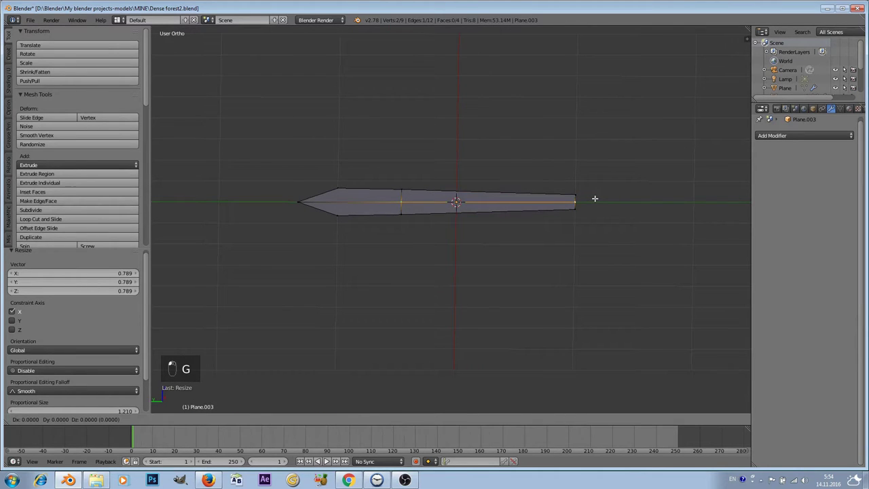
{"action": "key", "text": "z"}
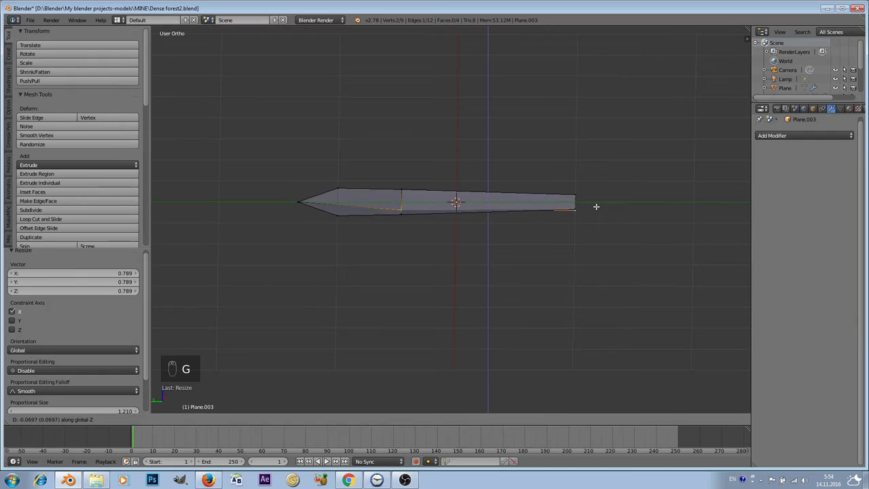
{"action": "left_click", "coordinate": [596, 206]}
Step: Widen the scale slightly by scaling its two middle vertices outward
{"action": "middle_click_drag", "start_coordinate": [563, 226], "coordinate": [500, 247]}
{"action": "key", "text": "a"}
{"action": "key", "text": "a"}
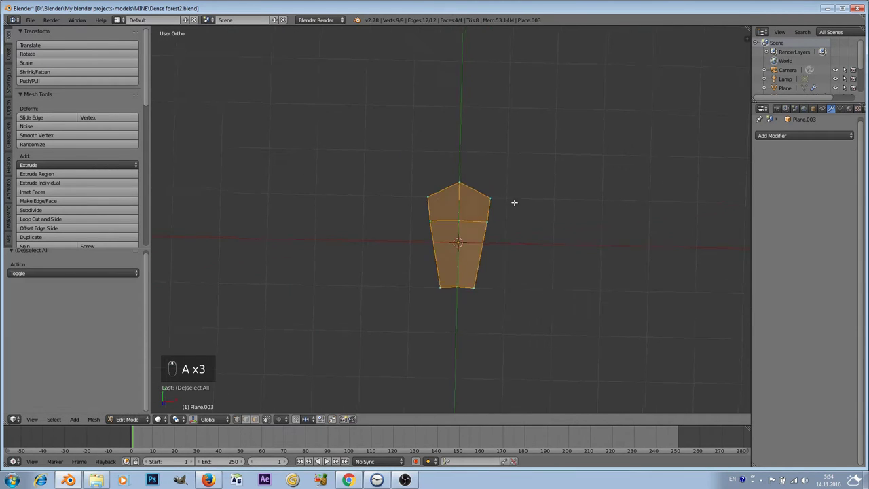
{"action": "middle_click_drag", "start_coordinate": [514, 203], "coordinate": [509, 192]}
{"action": "right_click", "coordinate": [432, 220]}
{"action": "right_click", "coordinate": [488, 214], "text": "shift"}
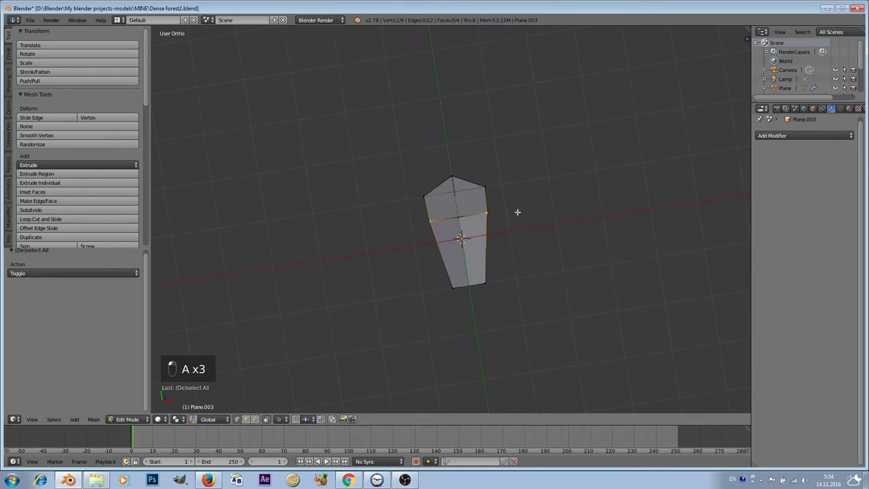
{"action": "key", "text": "s"}
{"action": "left_click", "coordinate": [521, 208]}
Step: Narrow the whole scale along X to 0.757
{"action": "key", "text": "a"}
{"action": "key", "text": "a"}
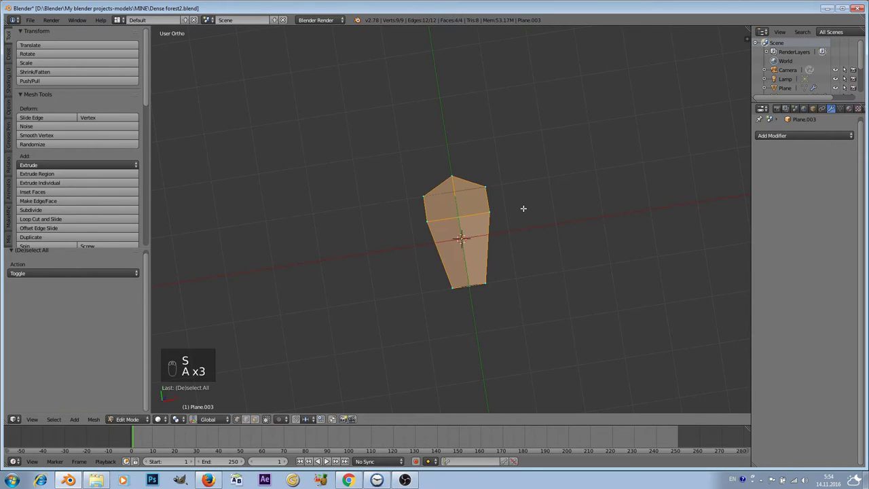
{"action": "key", "text": "s"}
{"action": "key", "text": "x"}
{"action": "left_click", "coordinate": [574, 211]}
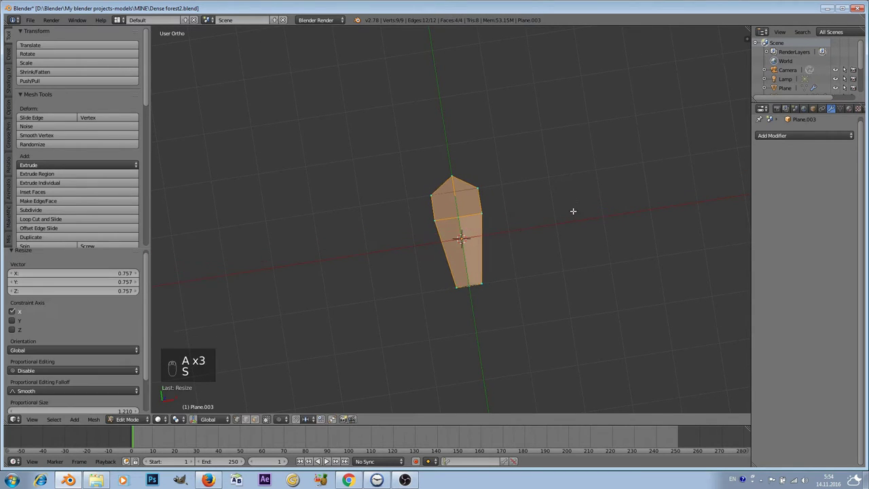
{"action": "scroll", "coordinate": [509, 301], "scroll_direction": "up", "scroll_amount": 2}
{"action": "right_click", "coordinate": [483, 334]}
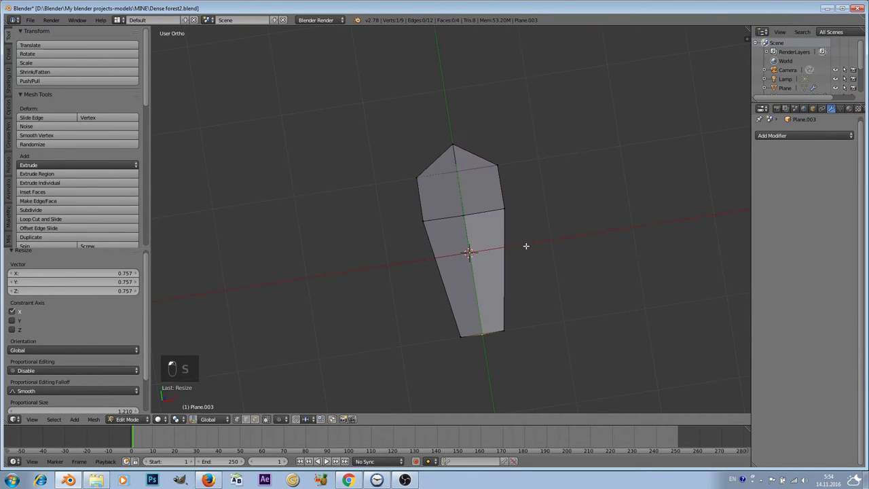
Step: Set the scale's origin to its bottom vertex via the 3D cursor, back in Object Mode
{"action": "middle_click_drag", "start_coordinate": [526, 273], "coordinate": [442, 150]}
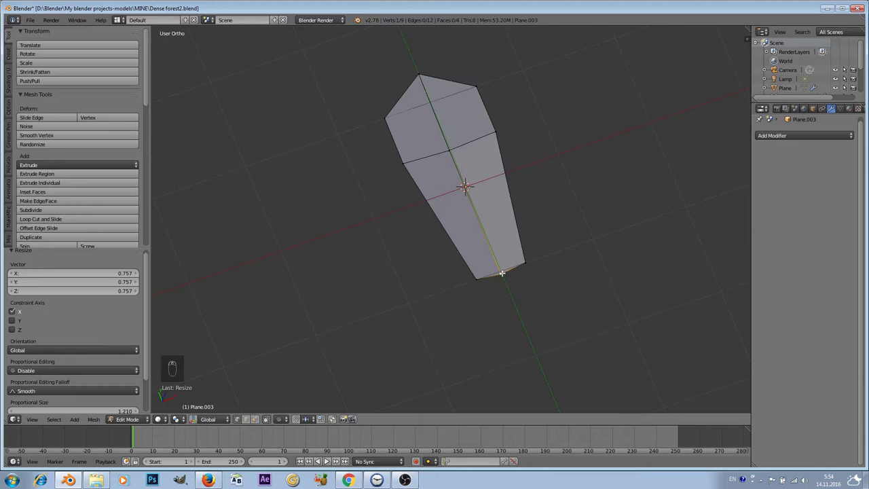
{"action": "key", "text": "shift+s"}
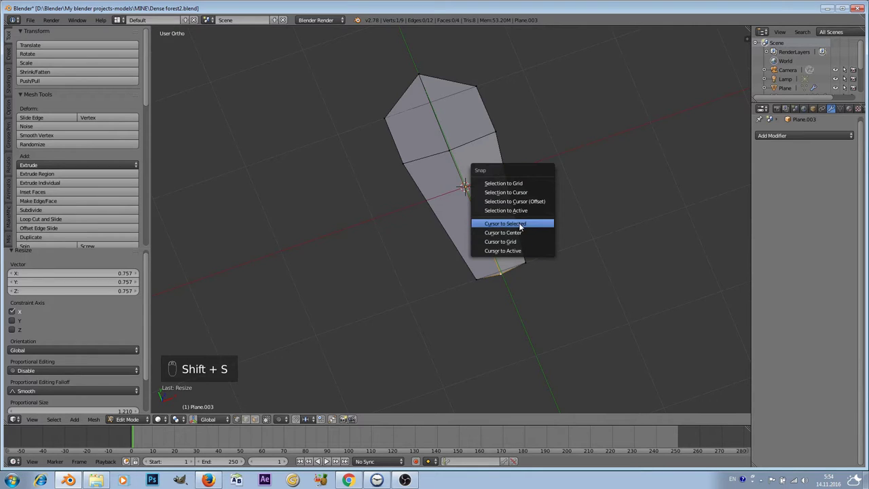
{"action": "left_click", "coordinate": [522, 222]}
{"action": "left_click", "coordinate": [145, 416]}
{"action": "left_click", "coordinate": [126, 408]}
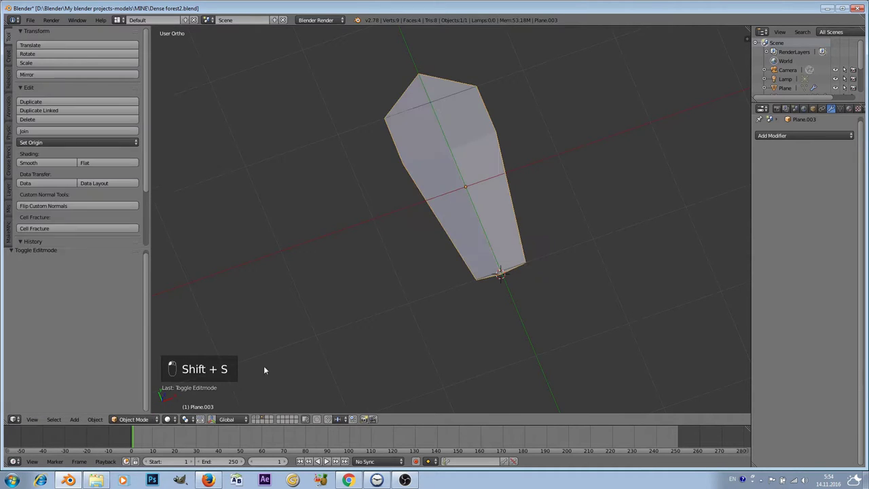
{"action": "key", "text": "ctrl+alt+shift+c"}
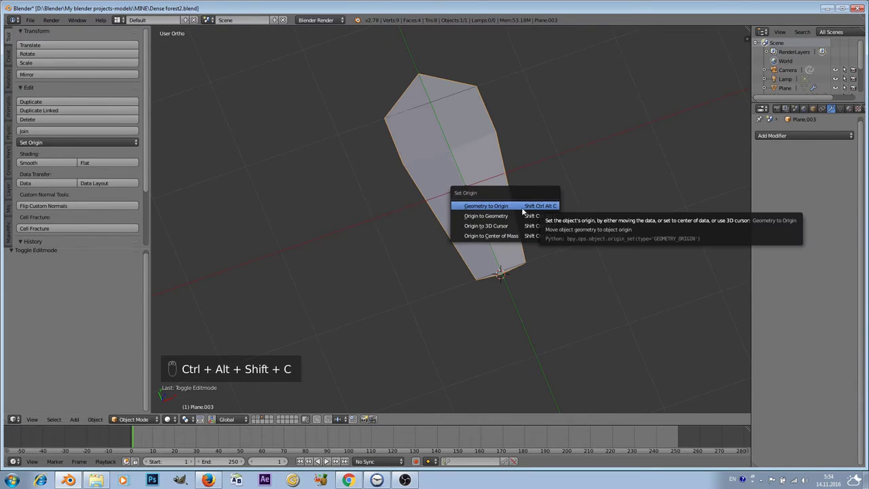
{"action": "left_click", "coordinate": [515, 224]}
Step: Move the 3D cursor to the world centre and snap the scale onto it
{"action": "key", "text": "shift+s"}
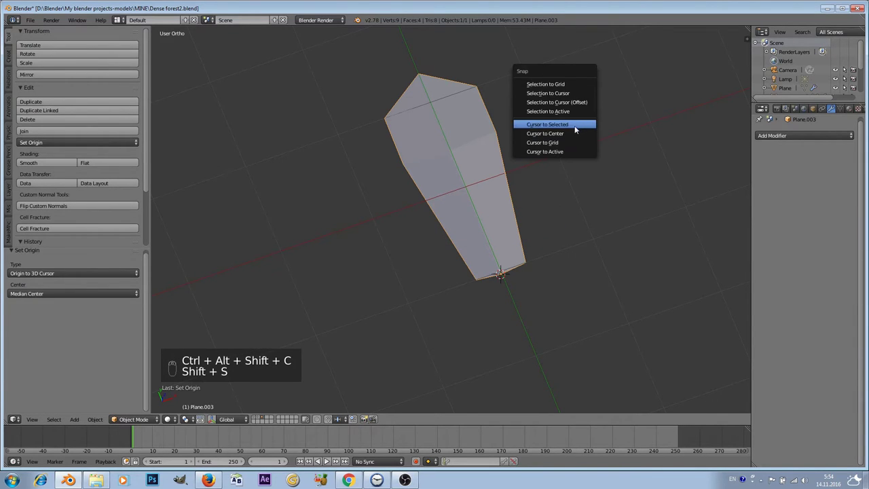
{"action": "left_click", "coordinate": [558, 135]}
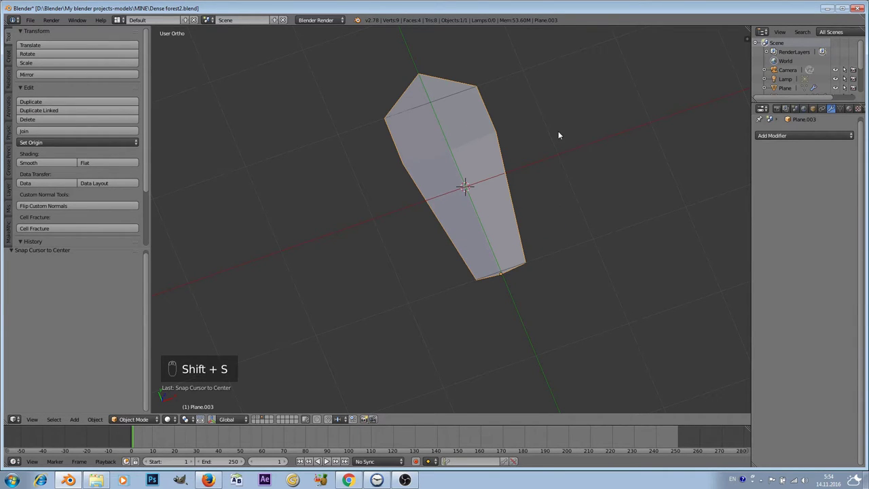
{"action": "key", "text": "ctrl+alt+shift+c"}
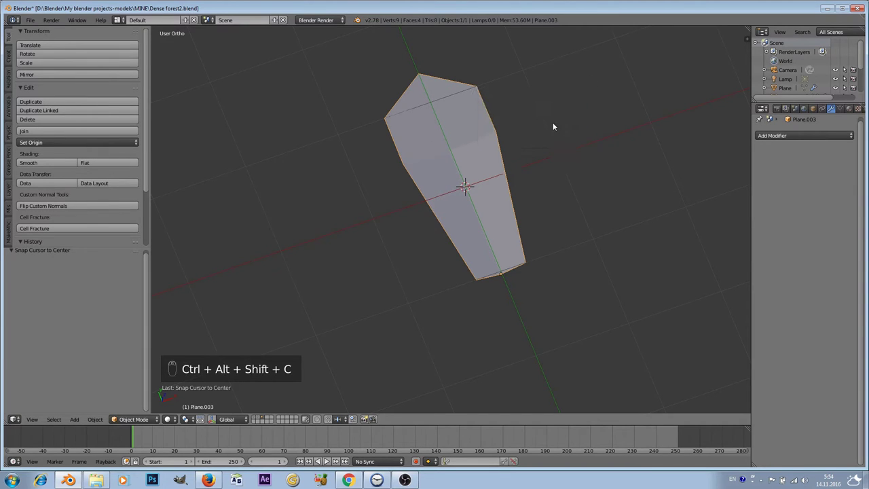
{"action": "key", "text": "shift+s"}
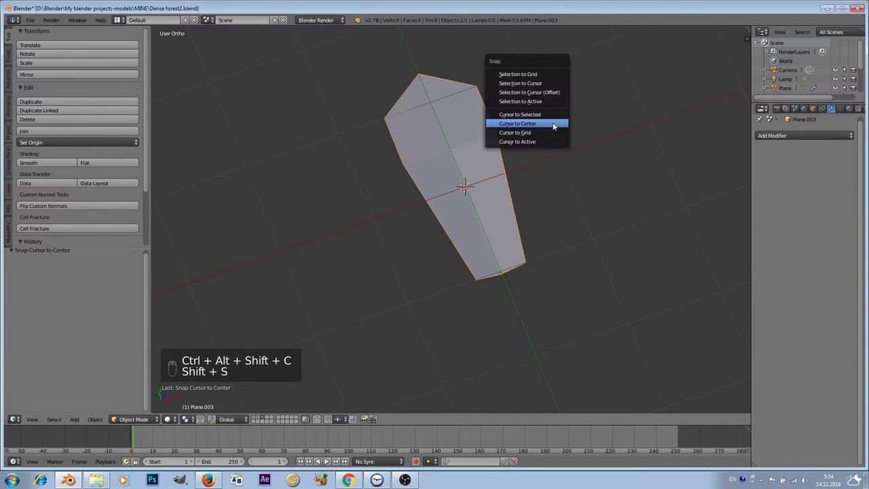
{"action": "left_click", "coordinate": [528, 84]}
Step: Stand the scale upright by rotating it 90° about X (rx90)
{"action": "scroll", "coordinate": [479, 217], "scroll_direction": "down", "scroll_amount": 4}
{"action": "middle_click_drag", "start_coordinate": [455, 238], "coordinate": [517, 293]}
{"action": "type", "text": "r"}
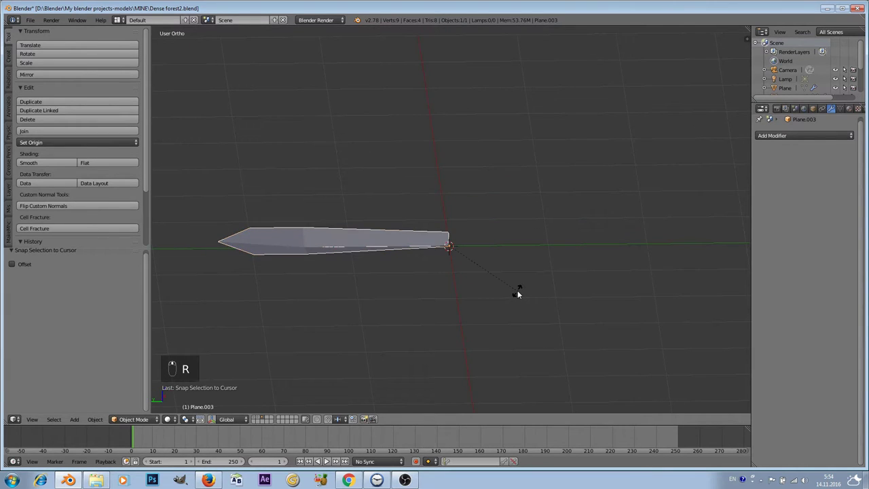
{"action": "type", "text": "x90"}
{"action": "key", "text": "Return"}
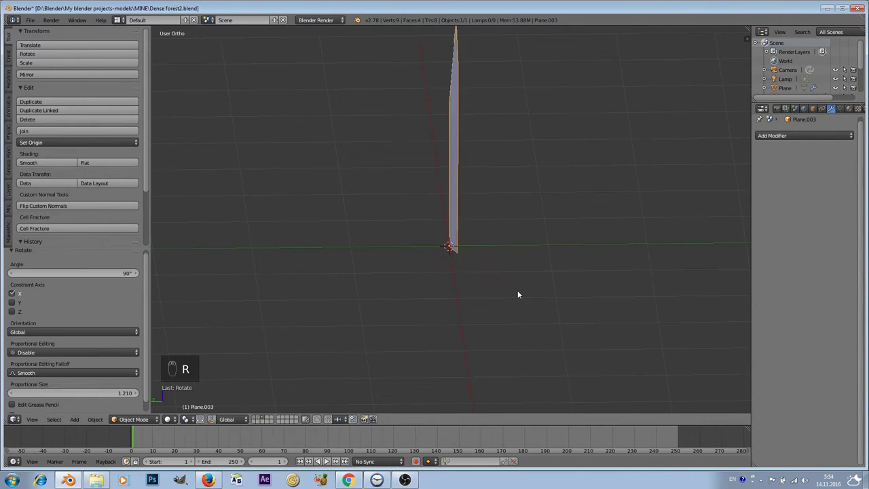
{"action": "middle_click_drag", "start_coordinate": [517, 290], "coordinate": [452, 263]}
{"action": "middle_click_drag", "start_coordinate": [563, 269], "coordinate": [448, 319]}
Step: Add an Array modifier (count 2) followed by a Curve modifier to Plane.003
{"action": "left_click", "coordinate": [822, 137]}
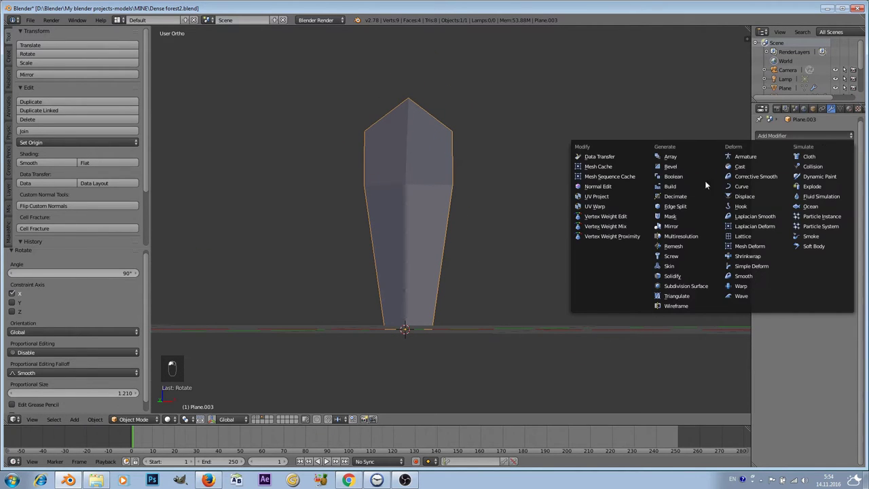
{"action": "left_click", "coordinate": [671, 157]}
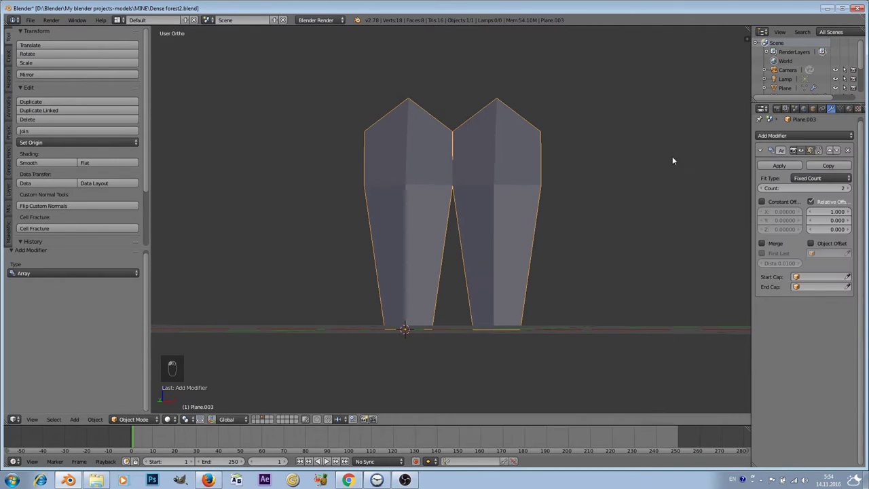
{"action": "left_click", "coordinate": [813, 137]}
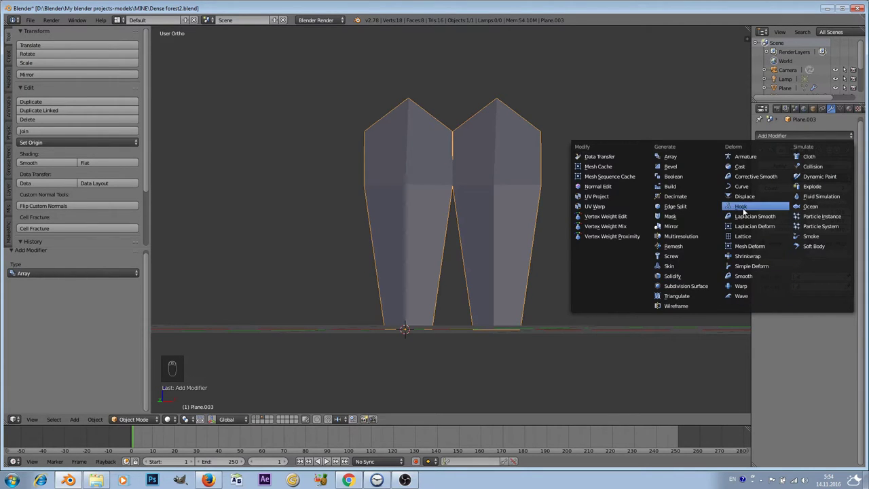
{"action": "left_click", "coordinate": [742, 186]}
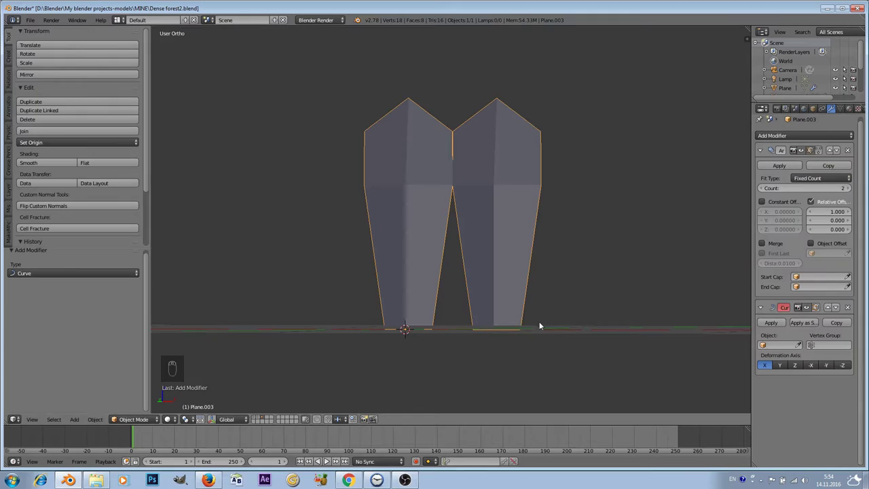
{"action": "middle_click_drag", "start_coordinate": [291, 315], "coordinate": [402, 302]}
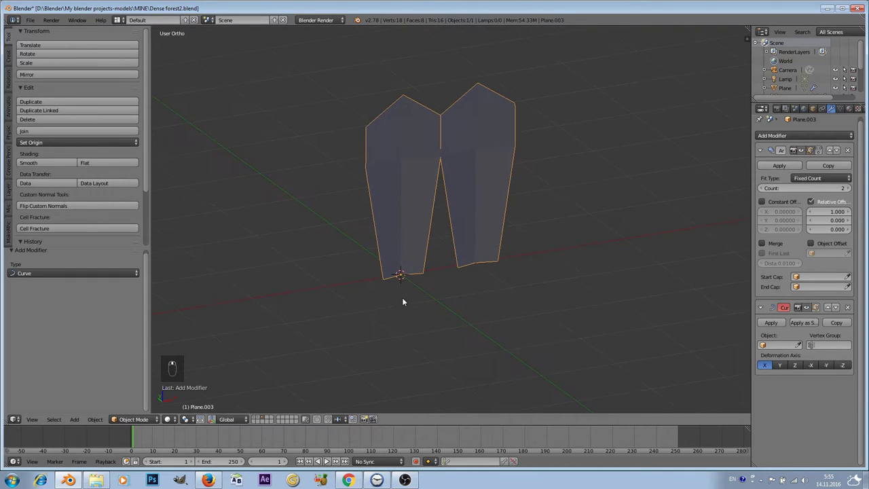
Step: Add a Bezier circle at the world origin
{"action": "scroll", "coordinate": [412, 285], "scroll_direction": "up", "scroll_amount": 1}
{"action": "key", "text": "shift+a"}
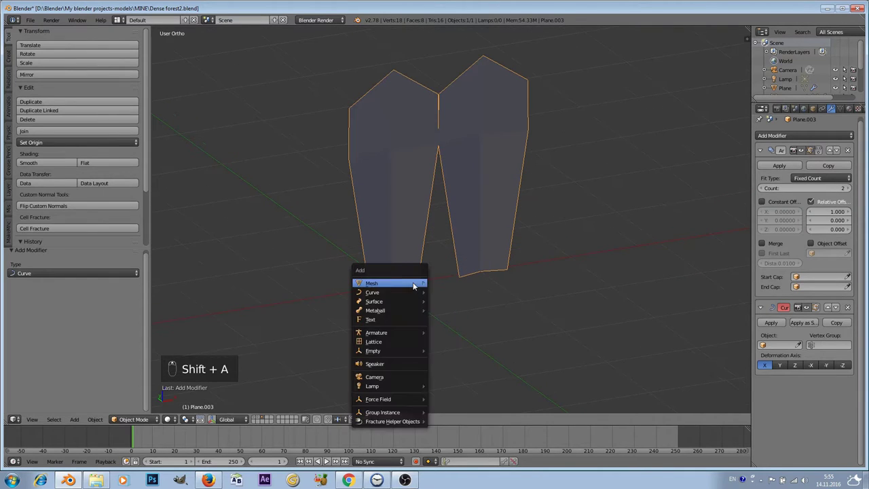
{"action": "mouse_move", "coordinate": [413, 285]}
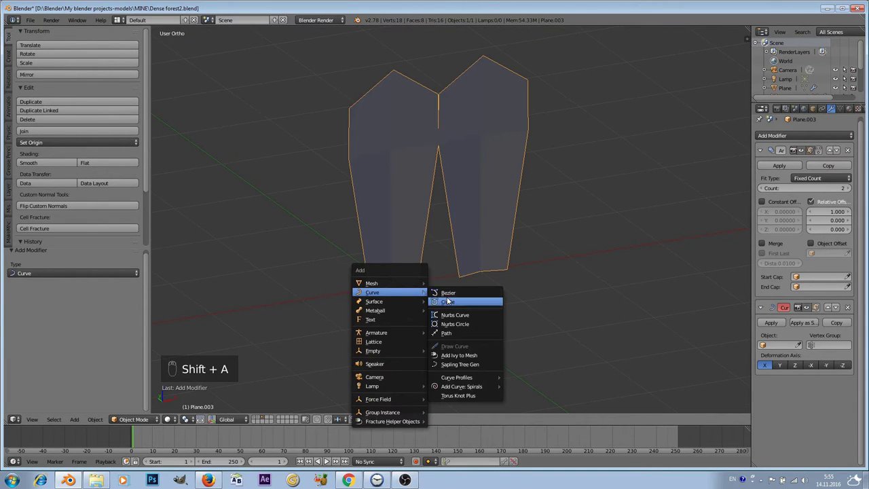
{"action": "left_click", "coordinate": [447, 300]}
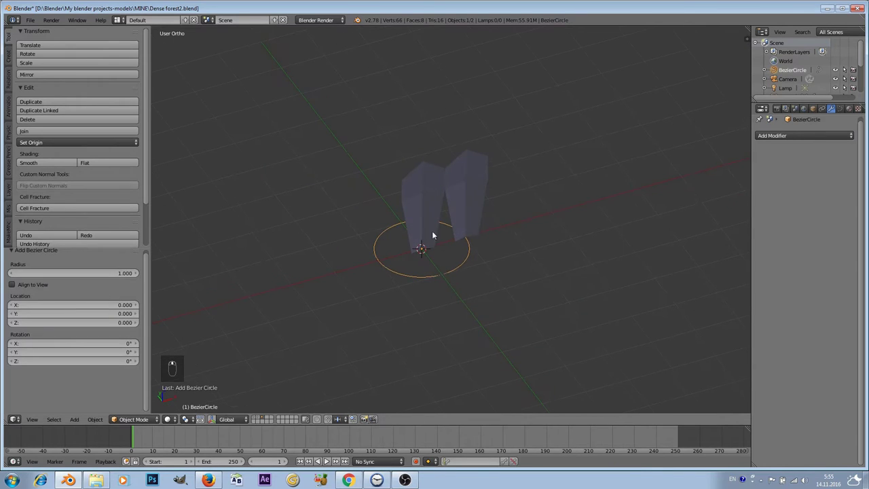
Step: Set Plane.003's Curve modifier object to BezierCircle so the scales bend around it
{"action": "right_click", "coordinate": [431, 232]}
{"action": "scroll", "coordinate": [493, 308], "scroll_direction": "up", "scroll_amount": 2}
{"action": "middle_click_drag", "start_coordinate": [502, 317], "coordinate": [471, 289]}
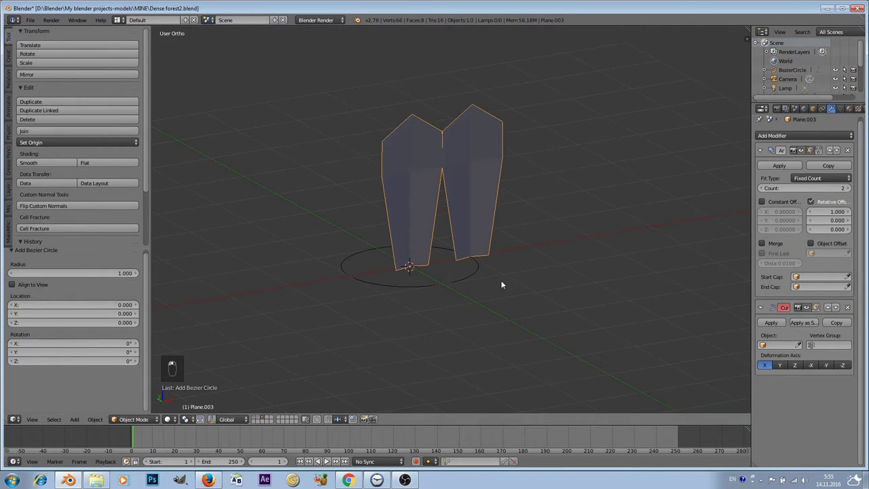
{"action": "left_click", "coordinate": [778, 345]}
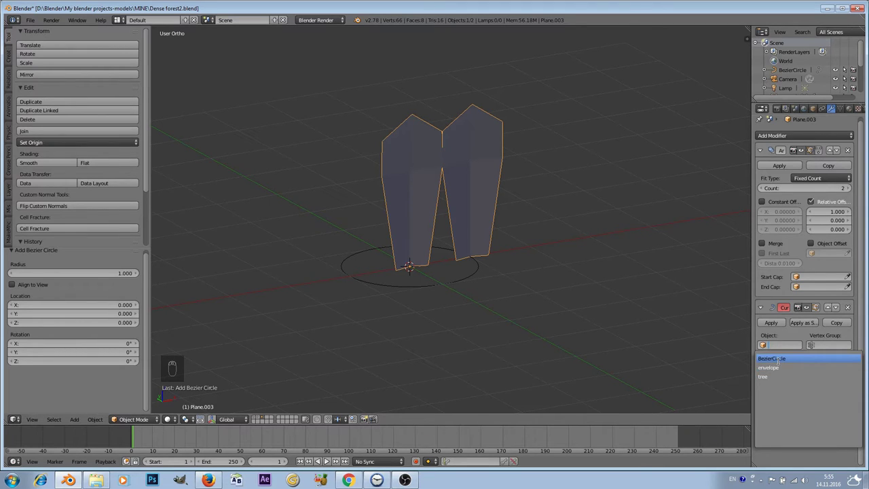
{"action": "left_click", "coordinate": [777, 358]}
Step: Orbit and zoom around the bent scales to inspect the curved ring
{"action": "scroll", "coordinate": [480, 318], "scroll_direction": "up", "scroll_amount": 3}
{"action": "middle_click_drag", "start_coordinate": [480, 318], "coordinate": [453, 296]}
{"action": "scroll", "coordinate": [382, 316], "scroll_direction": "down", "scroll_amount": 3}
{"action": "scroll", "coordinate": [475, 322], "scroll_direction": "up", "scroll_amount": 5}
{"action": "scroll", "coordinate": [459, 316], "scroll_direction": "down", "scroll_amount": 1}
{"action": "scroll", "coordinate": [463, 312], "scroll_direction": "up", "scroll_amount": 1}
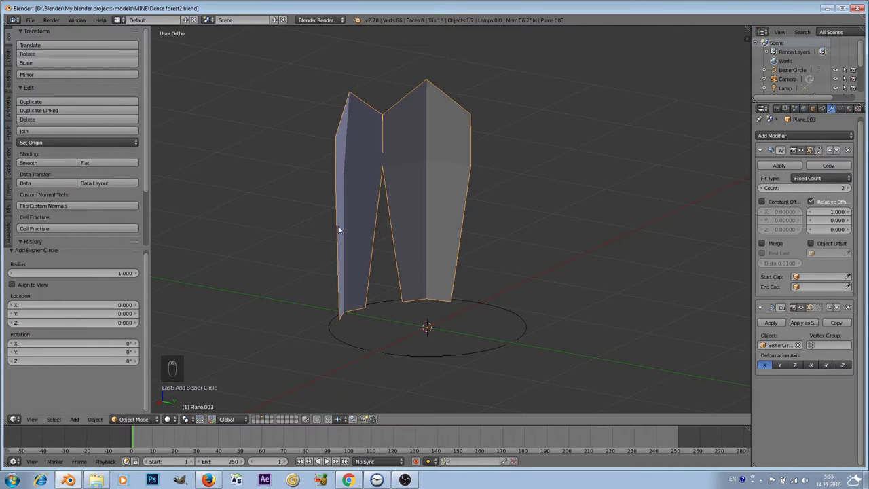
{"action": "scroll", "coordinate": [359, 244], "scroll_direction": "up", "scroll_amount": 1}
{"action": "scroll", "coordinate": [360, 244], "scroll_direction": "down", "scroll_amount": 1}
{"action": "middle_click_drag", "start_coordinate": [376, 248], "coordinate": [654, 248]}
{"action": "left_click_drag", "start_coordinate": [751, 244], "coordinate": [683, 245]}
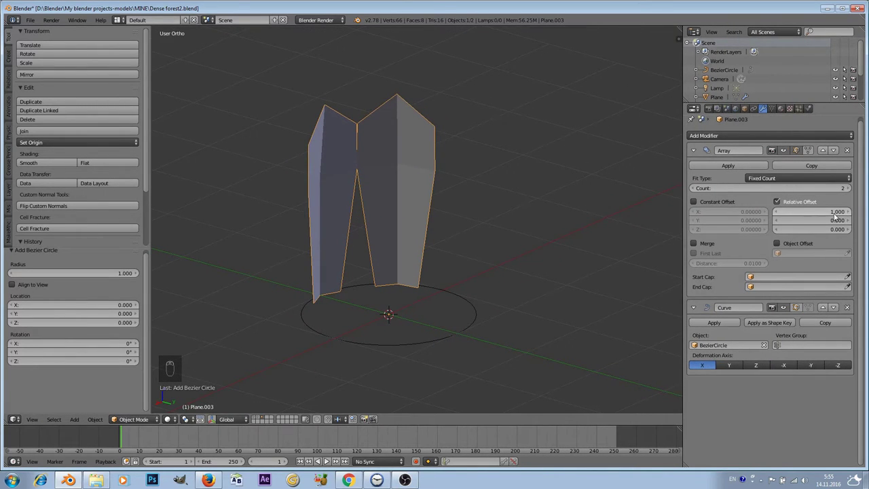
{"action": "middle_click_drag", "start_coordinate": [402, 220], "coordinate": [426, 239]}
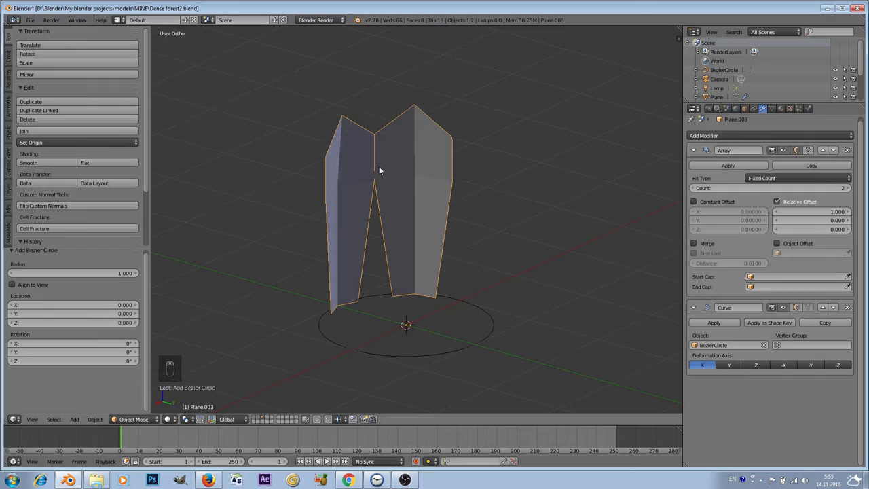
Step: Raise the Array modifier count to 8 so eight scale pieces ring the circle
{"action": "left_click", "coordinate": [846, 189]}
{"action": "left_click", "coordinate": [846, 189]}
{"action": "left_click", "coordinate": [847, 189]}
{"action": "left_click", "coordinate": [846, 188]}
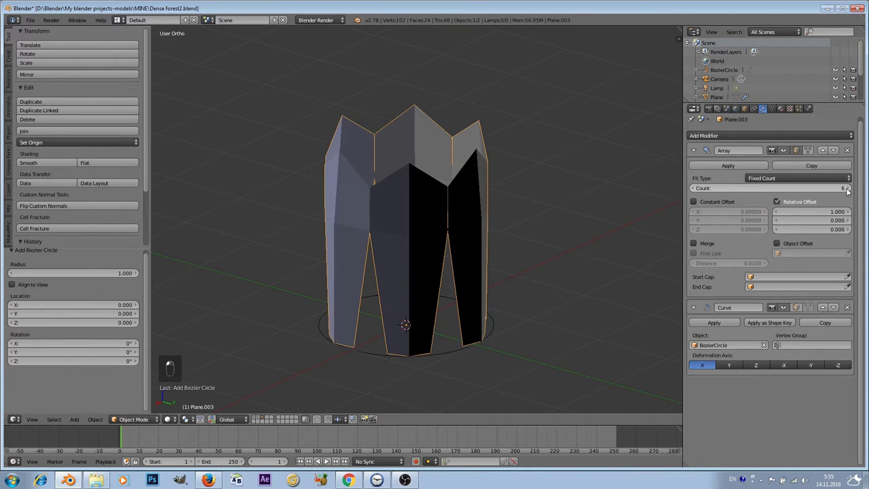
{"action": "left_click", "coordinate": [846, 188]}
{"action": "left_click", "coordinate": [846, 189]}
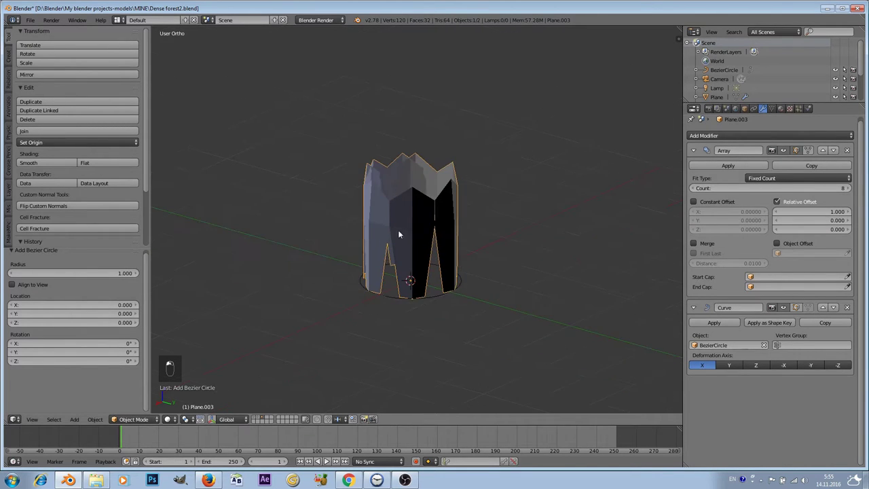
{"action": "scroll", "coordinate": [399, 231], "scroll_direction": "up", "scroll_amount": 5}
{"action": "middle_click_drag", "start_coordinate": [452, 237], "coordinate": [439, 210]}
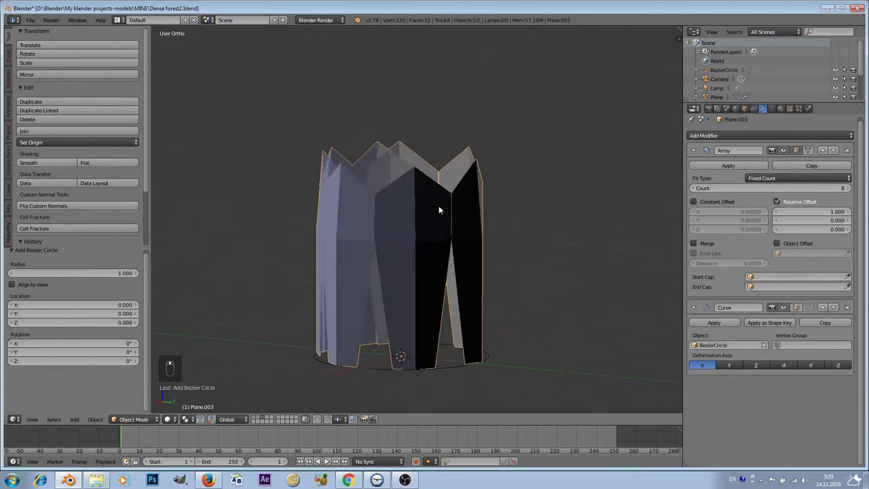
{"action": "scroll", "coordinate": [451, 207], "scroll_direction": "up", "scroll_amount": 4}
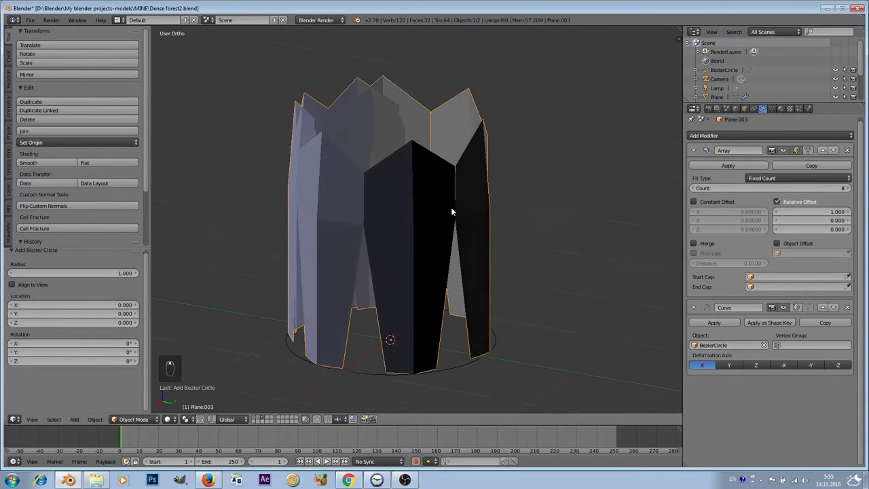
Step: Switch Plane.003 to Edit Mode and turn on the Curve modifier's edit-mode display
{"action": "left_click", "coordinate": [139, 420]}
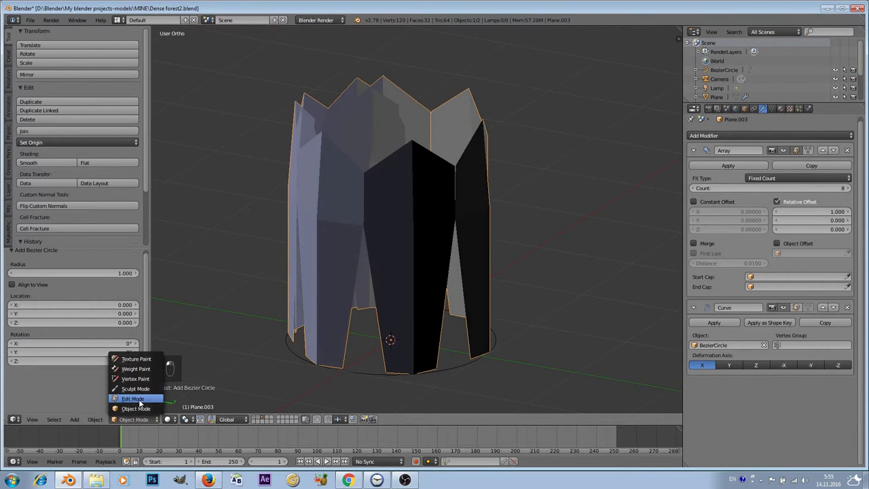
{"action": "left_click", "coordinate": [158, 396]}
{"action": "scroll", "coordinate": [424, 233], "scroll_direction": "down", "scroll_amount": 3}
{"action": "middle_click_drag", "start_coordinate": [423, 232], "coordinate": [294, 250]}
{"action": "middle_click_drag", "start_coordinate": [481, 185], "coordinate": [676, 283]}
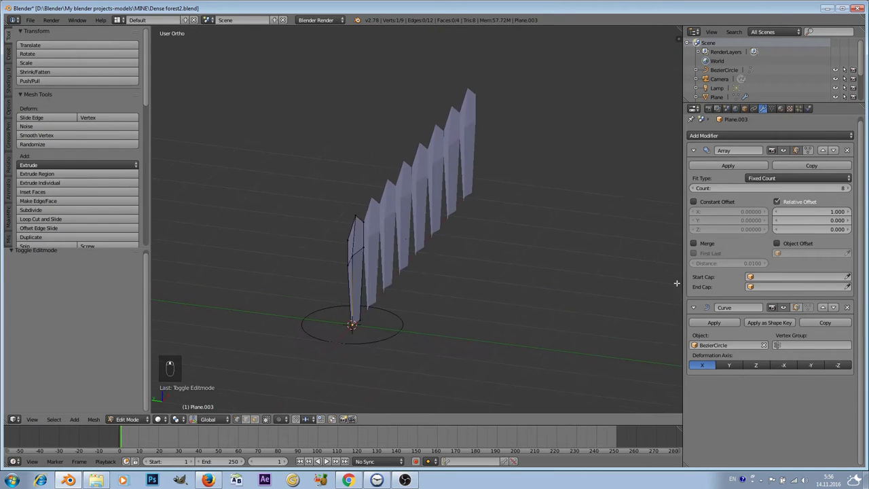
{"action": "left_click", "coordinate": [796, 307]}
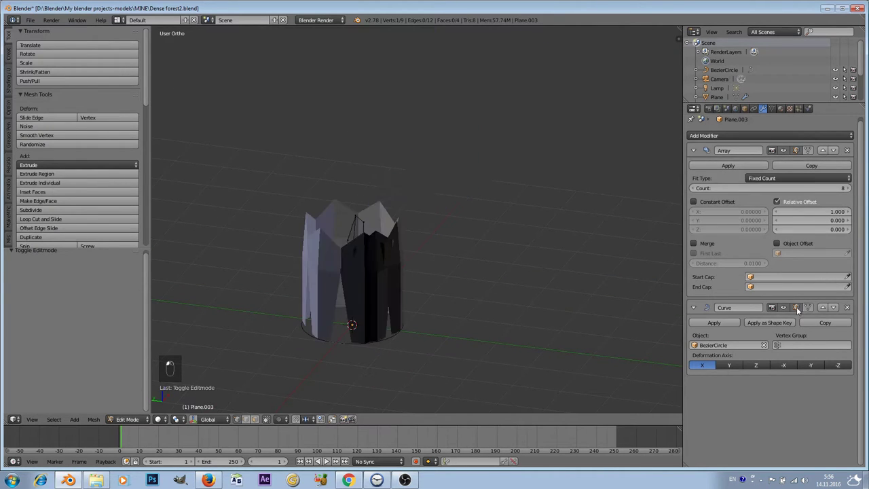
{"action": "mouse_move", "coordinate": [475, 271]}
{"action": "middle_mouse_down"}
{"action": "mouse_move", "coordinate": [392, 287]}
{"action": "mouse_move", "coordinate": [421, 218]}
{"action": "mouse_move", "coordinate": [460, 283]}
{"action": "mouse_move", "coordinate": [444, 237]}
{"action": "mouse_move", "coordinate": [401, 251]}
{"action": "mouse_move", "coordinate": [462, 261]}
{"action": "middle_mouse_up"}
{"action": "scroll", "coordinate": [436, 254], "scroll_direction": "up", "scroll_amount": 5}
{"action": "scroll", "coordinate": [444, 237], "scroll_direction": "down", "scroll_amount": 4}
{"action": "scroll", "coordinate": [441, 231], "scroll_direction": "up", "scroll_amount": 3}
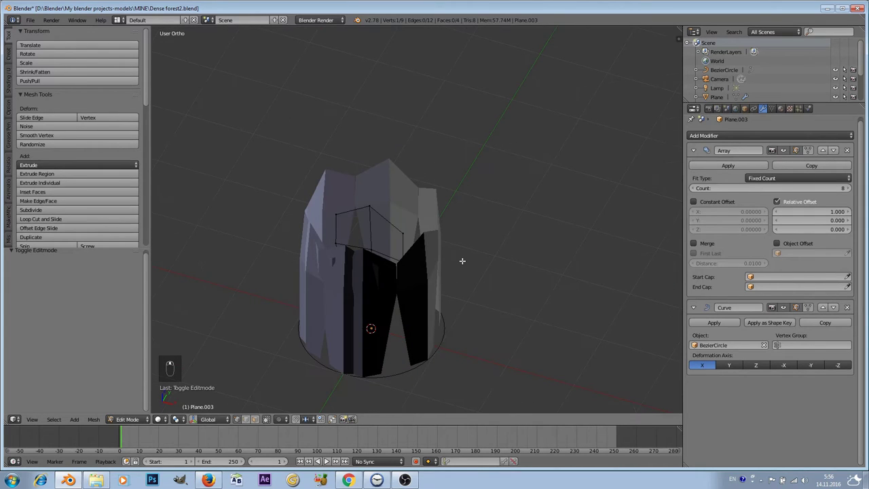
Step: Select the whole scale piece and scale it to 0.783 along X
{"action": "key", "text": "a"}
{"action": "key", "text": "a"}
{"action": "key", "text": "a"}
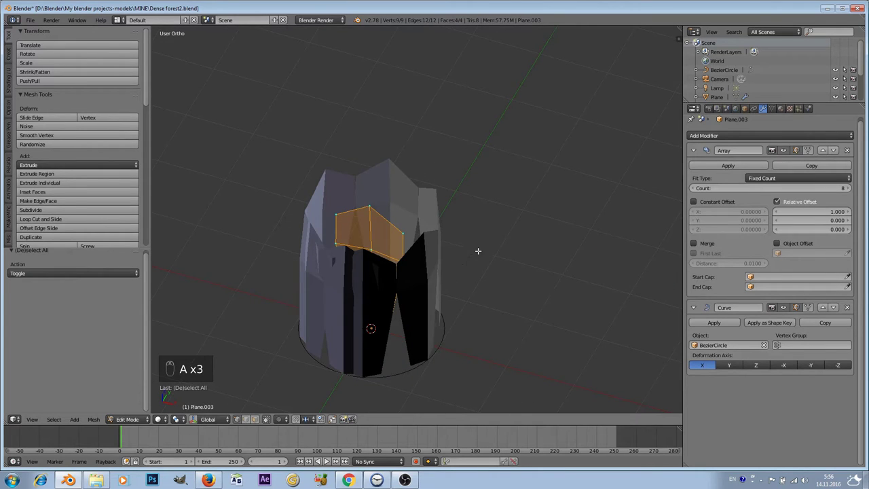
{"action": "key", "text": "s"}
{"action": "key", "text": "x"}
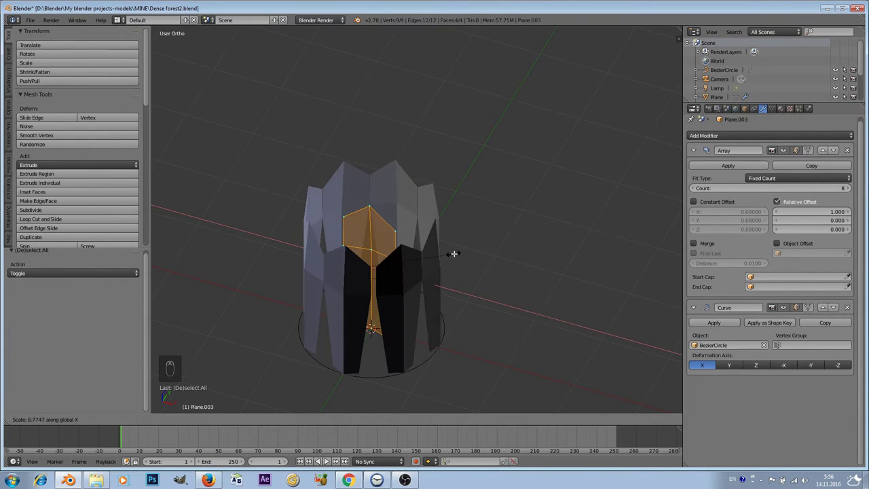
{"action": "left_click", "coordinate": [454, 253]}
{"action": "middle_click_drag", "start_coordinate": [454, 253], "coordinate": [404, 228]}
{"action": "scroll", "coordinate": [486, 241], "scroll_direction": "up", "scroll_amount": 3}
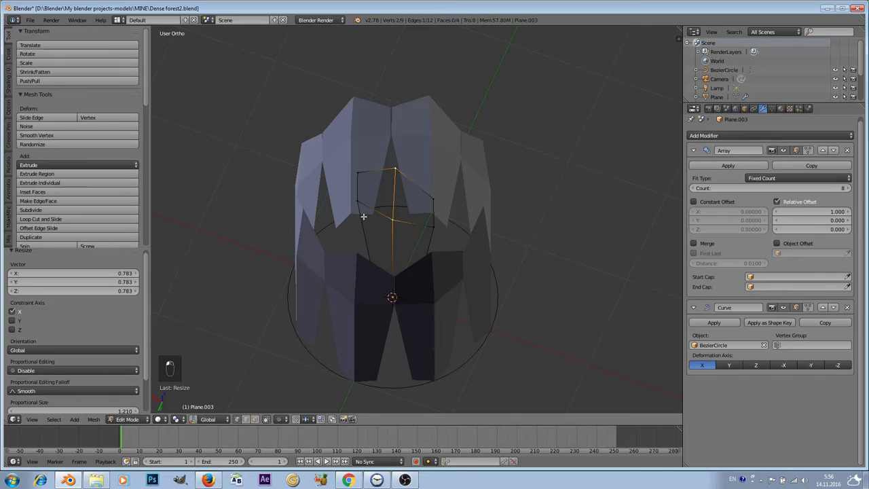
{"action": "middle_click_drag", "start_coordinate": [417, 260], "coordinate": [419, 220]}
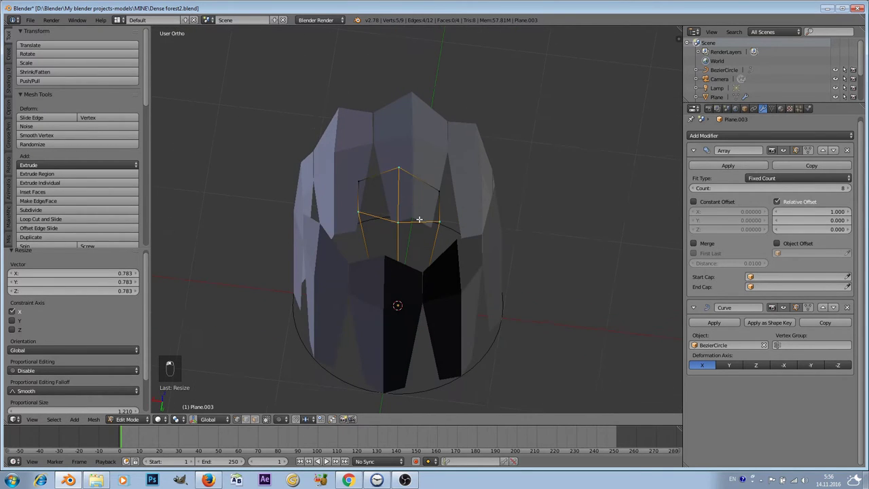
Step: Bevel the selected inner edges of the scale piece by 0.014
{"action": "key", "text": "ctrl+b"}
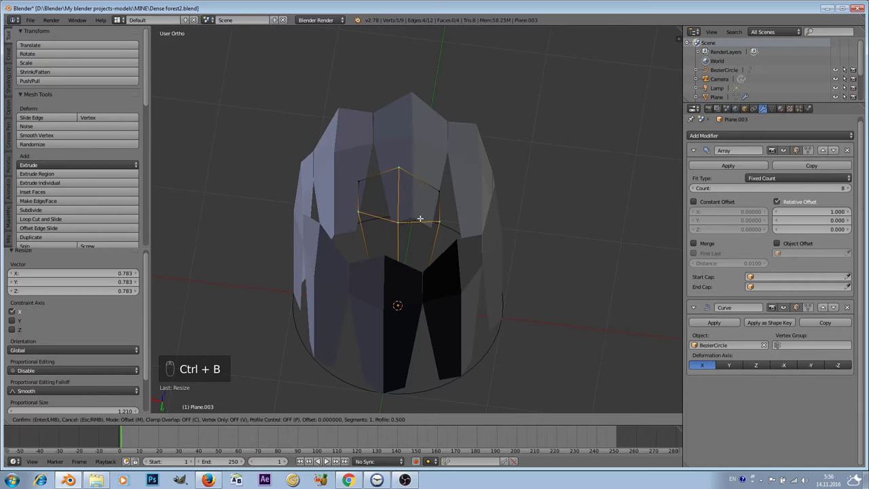
{"action": "mouse_move", "coordinate": [423, 214]}
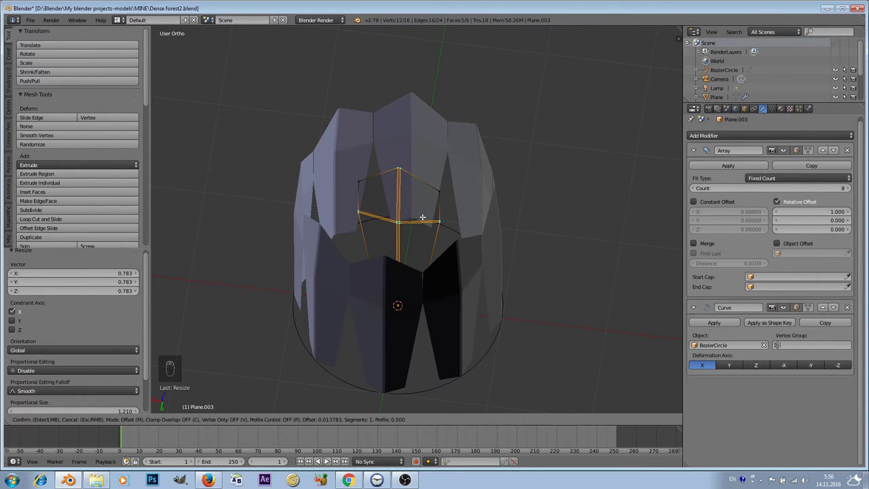
{"action": "left_click", "coordinate": [422, 217]}
{"action": "mouse_move", "coordinate": [422, 217]}
{"action": "middle_mouse_down"}
{"action": "mouse_move", "coordinate": [418, 181]}
{"action": "mouse_move", "coordinate": [398, 194]}
{"action": "mouse_move", "coordinate": [415, 188]}
{"action": "mouse_move", "coordinate": [420, 212]}
{"action": "middle_mouse_up"}
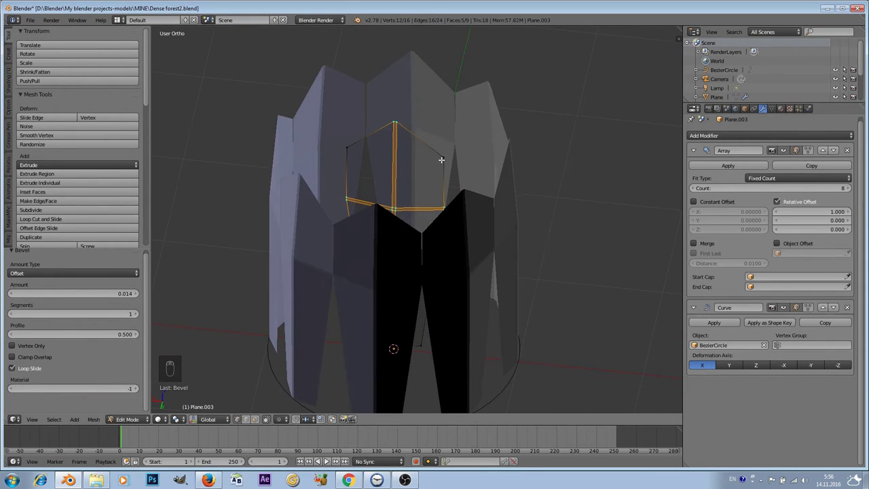
Step: Scale the new beveled edges down slightly
{"action": "key", "text": "s"}
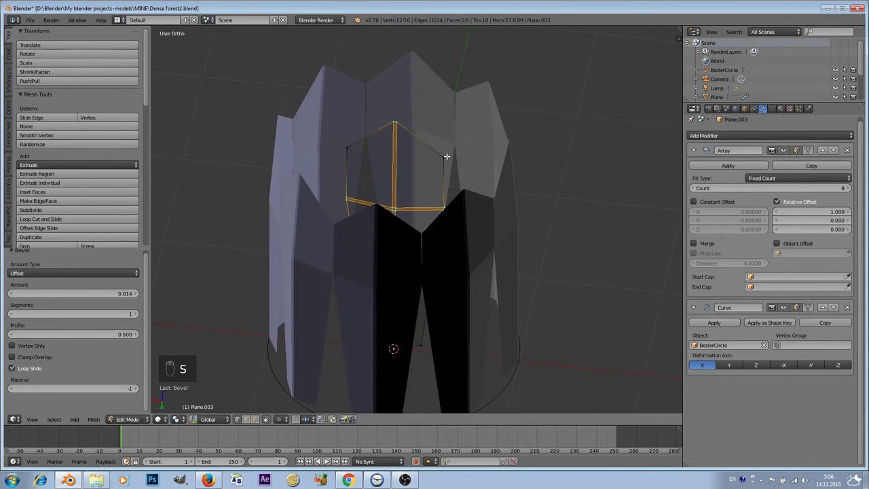
{"action": "left_click", "coordinate": [446, 156]}
{"action": "middle_click_drag", "start_coordinate": [446, 155], "coordinate": [359, 286]}
{"action": "scroll", "coordinate": [450, 204], "scroll_direction": "down", "scroll_amount": 3}
{"action": "scroll", "coordinate": [435, 212], "scroll_direction": "up", "scroll_amount": 2}
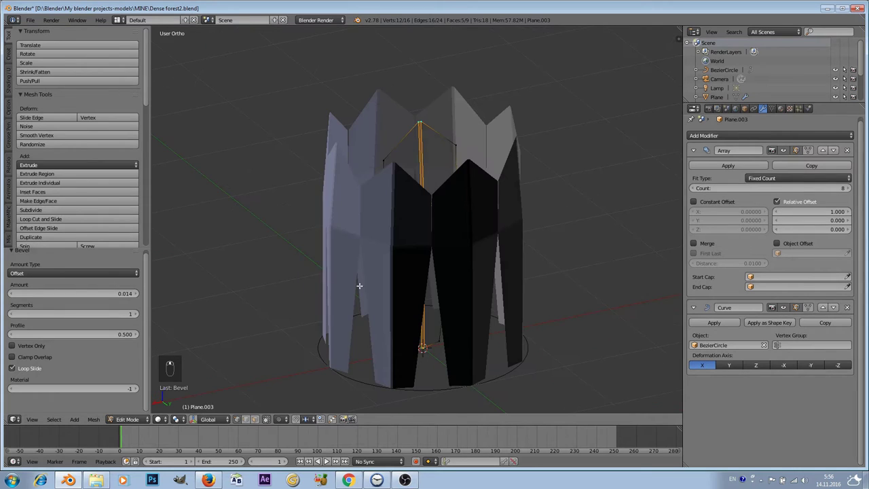
{"action": "middle_click_drag", "start_coordinate": [489, 273], "coordinate": [435, 288]}
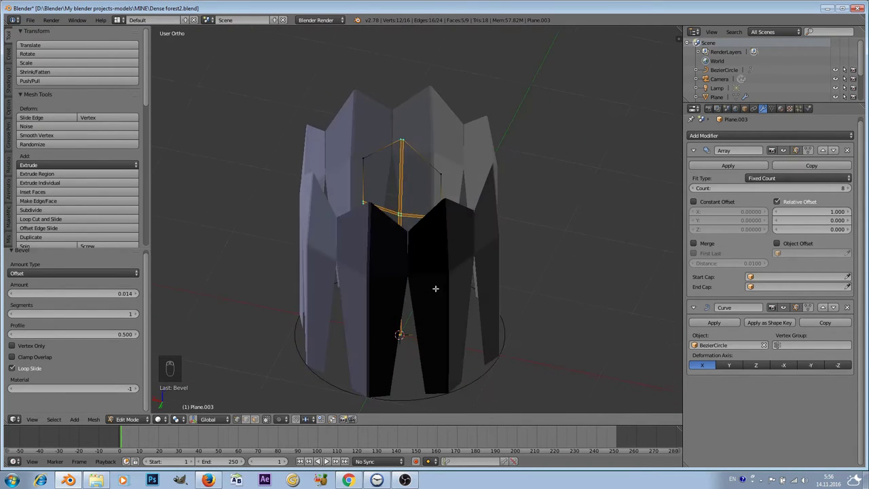
{"action": "middle_click_drag", "start_coordinate": [416, 259], "coordinate": [382, 241]}
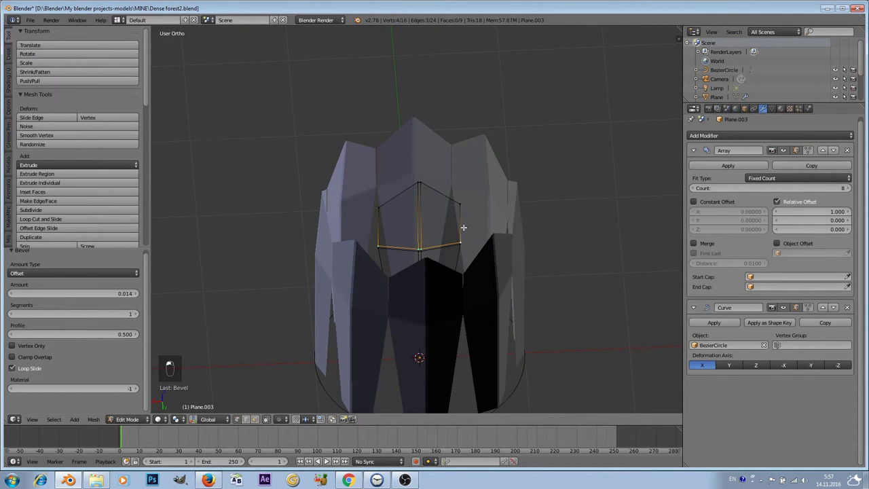
Step: Edge-slide the loop twice, first to 0.378 and then to -0.804
{"action": "key", "text": "g"}
{"action": "key", "text": "g"}
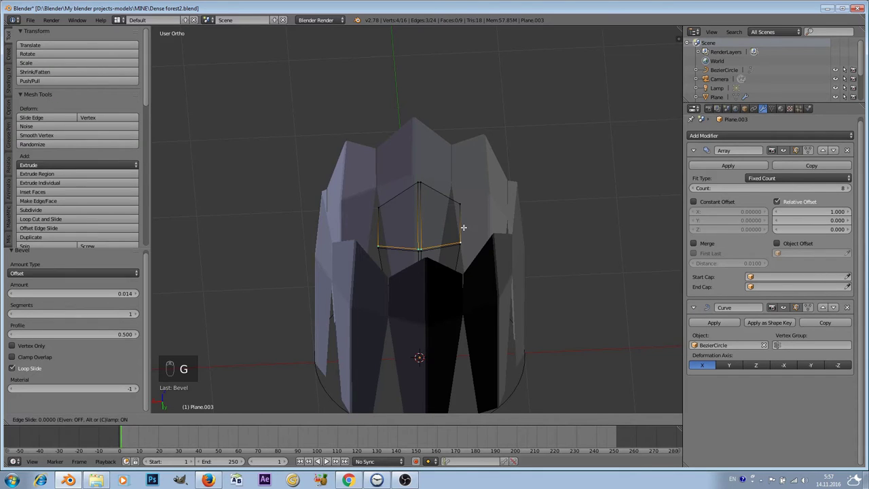
{"action": "left_click", "coordinate": [459, 219]}
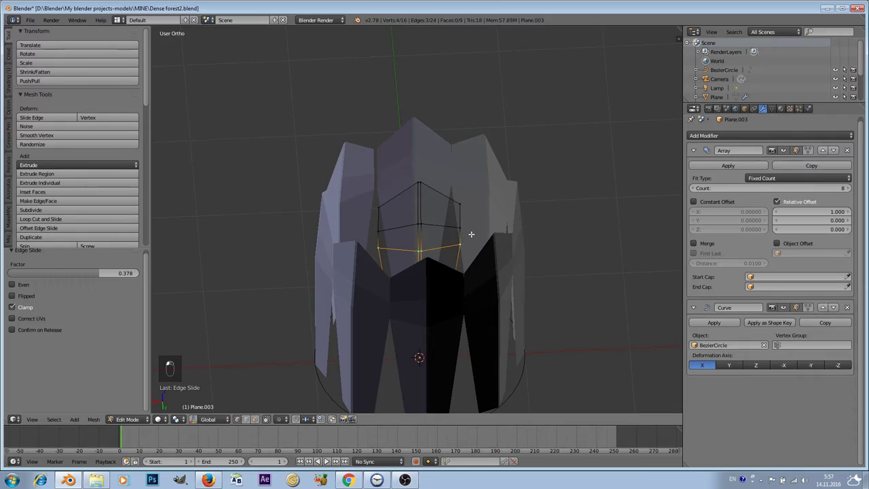
{"action": "key", "text": "g"}
{"action": "key", "text": "g"}
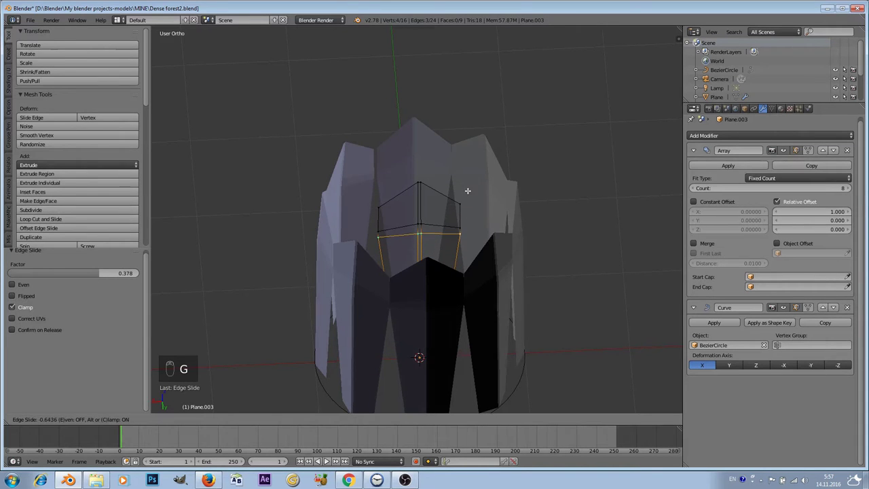
{"action": "left_click", "coordinate": [471, 183]}
{"action": "middle_click_drag", "start_coordinate": [471, 183], "coordinate": [449, 240]}
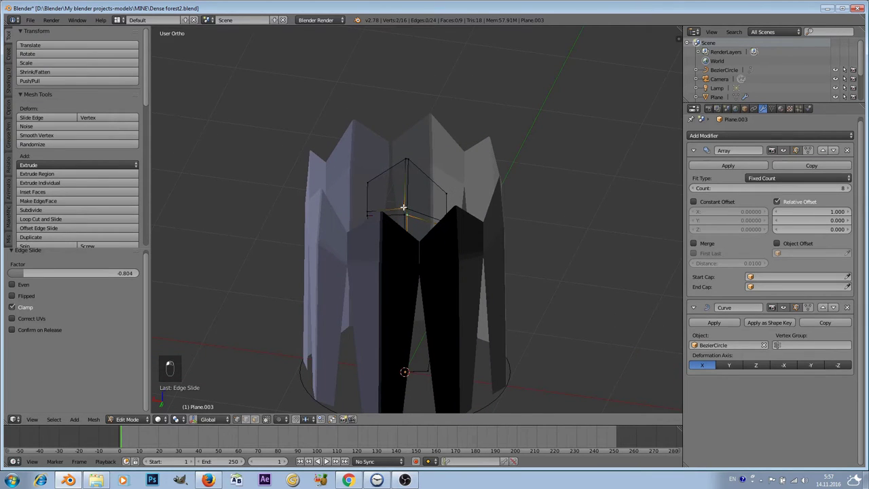
Step: Move the selected vertex down 0.055 on Z and out 0.126 along Y
{"action": "key", "text": "g"}
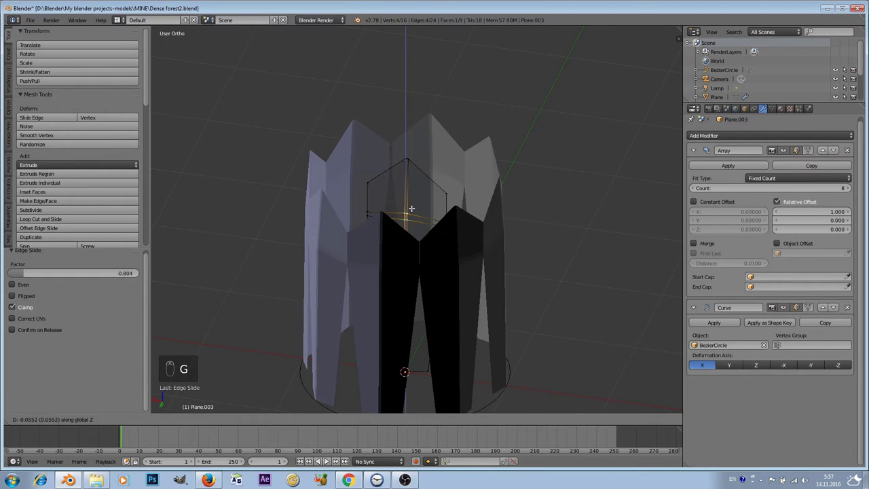
{"action": "left_click", "coordinate": [411, 208]}
{"action": "middle_click_drag", "start_coordinate": [411, 205], "coordinate": [410, 174]}
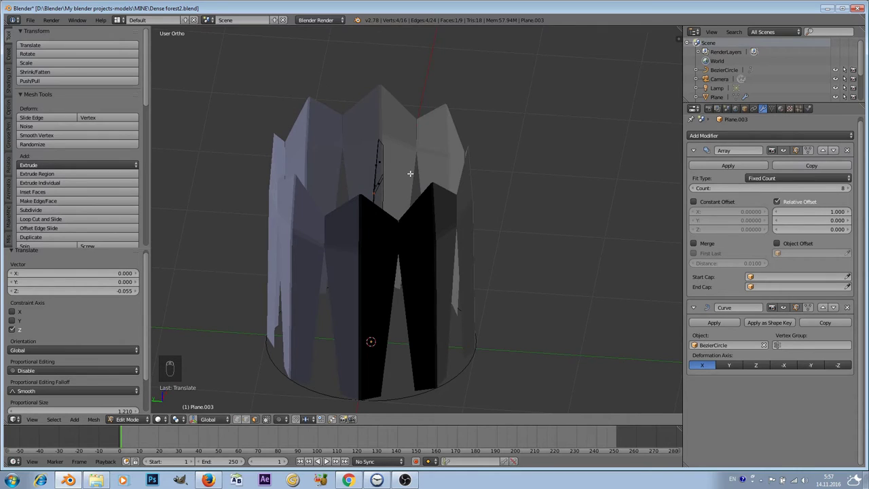
{"action": "key", "text": "g"}
{"action": "key", "text": "y"}
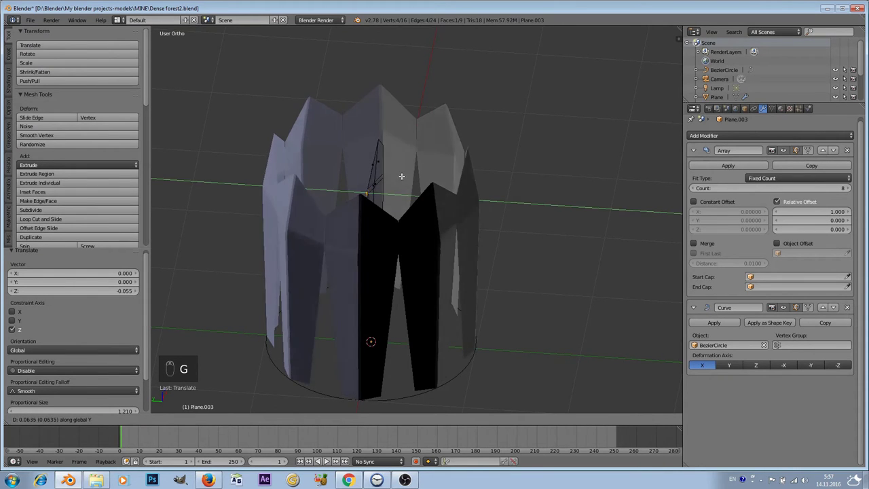
{"action": "left_click", "coordinate": [396, 177]}
{"action": "middle_click_drag", "start_coordinate": [387, 194], "coordinate": [415, 218]}
{"action": "scroll", "coordinate": [436, 213], "scroll_direction": "up", "scroll_amount": 2}
{"action": "scroll", "coordinate": [422, 213], "scroll_direction": "up", "scroll_amount": 1}
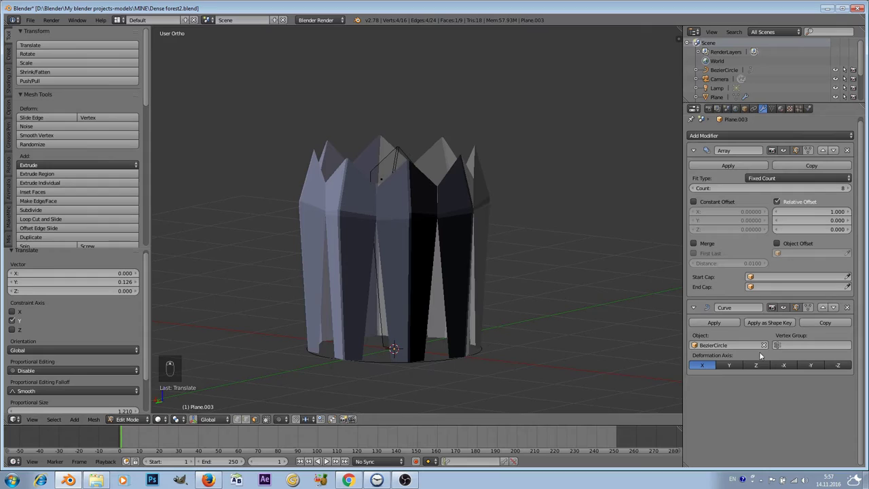
Step: In Object Mode apply Shade Smooth to Plane.003, then re-enter Edit Mode
{"action": "left_click", "coordinate": [135, 419]}
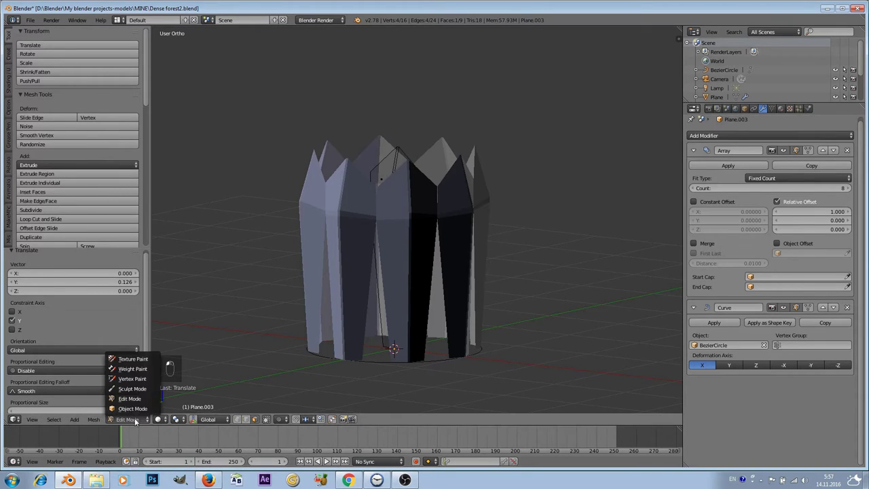
{"action": "left_click", "coordinate": [133, 408]}
{"action": "right_click", "coordinate": [457, 203]}
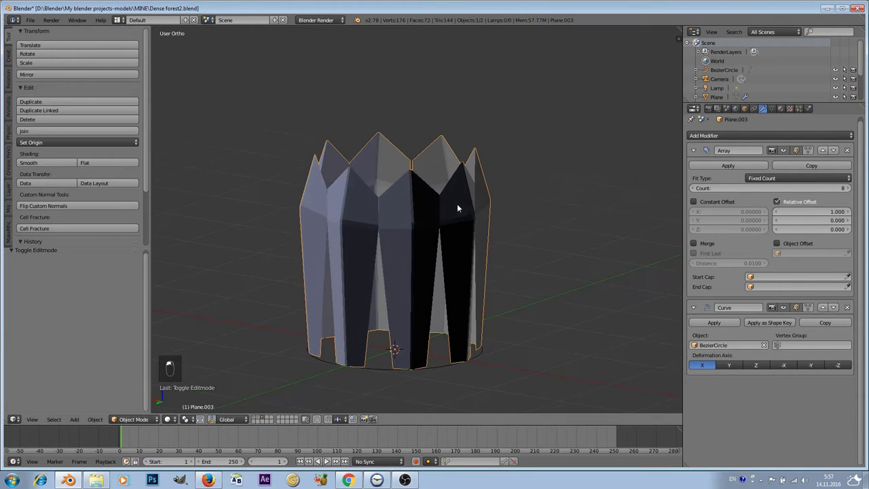
{"action": "left_click", "coordinate": [43, 163]}
{"action": "scroll", "coordinate": [370, 229], "scroll_direction": "up", "scroll_amount": 2}
{"action": "middle_click_drag", "start_coordinate": [370, 230], "coordinate": [337, 286]}
{"action": "scroll", "coordinate": [403, 224], "scroll_direction": "down", "scroll_amount": 5}
{"action": "scroll", "coordinate": [476, 242], "scroll_direction": "up", "scroll_amount": 3}
{"action": "left_click", "coordinate": [133, 419]}
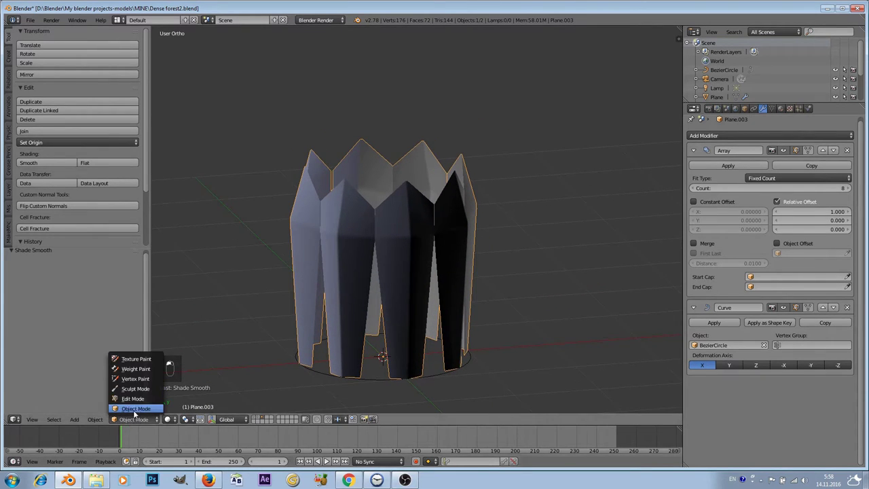
{"action": "left_click", "coordinate": [133, 398]}
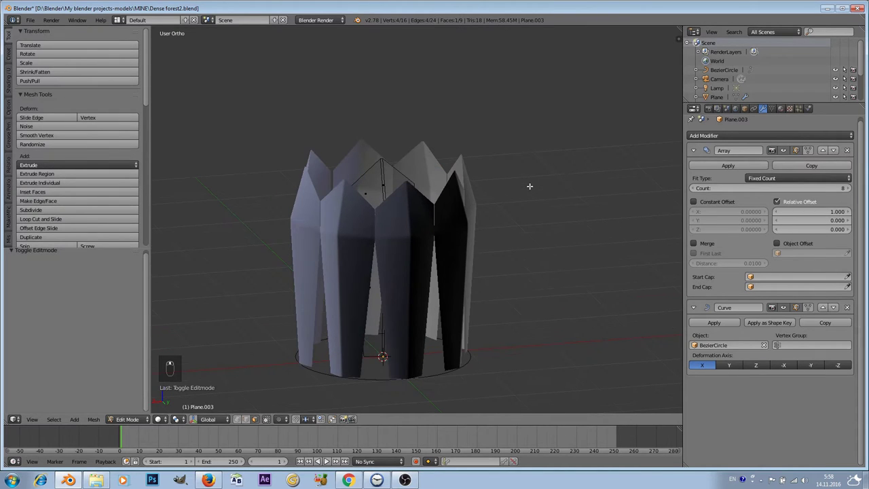
Step: Select all of Plane.003's mesh, recalculate normals with Ctrl+N, and return to Object Mode
{"action": "key", "text": "a"}
{"action": "key", "text": "a"}
{"action": "key", "text": "a"}
{"action": "middle_click_drag", "start_coordinate": [529, 186], "coordinate": [504, 180]}
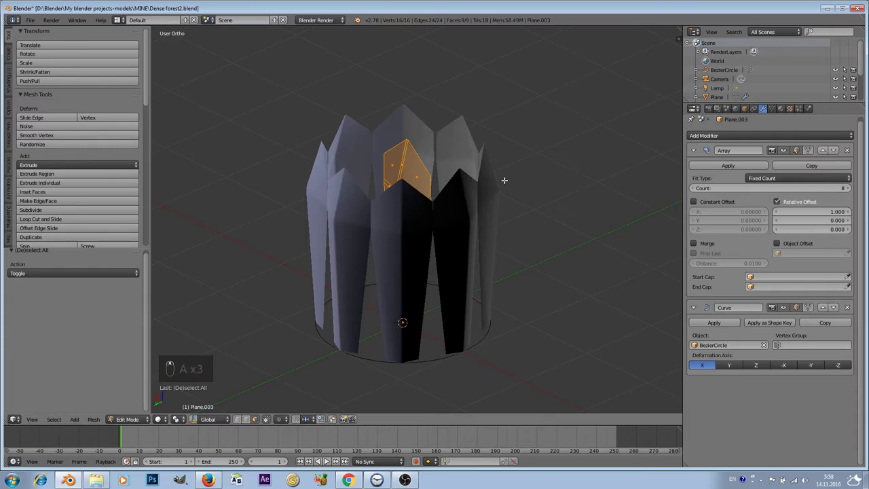
{"action": "key", "text": "ctrl+n"}
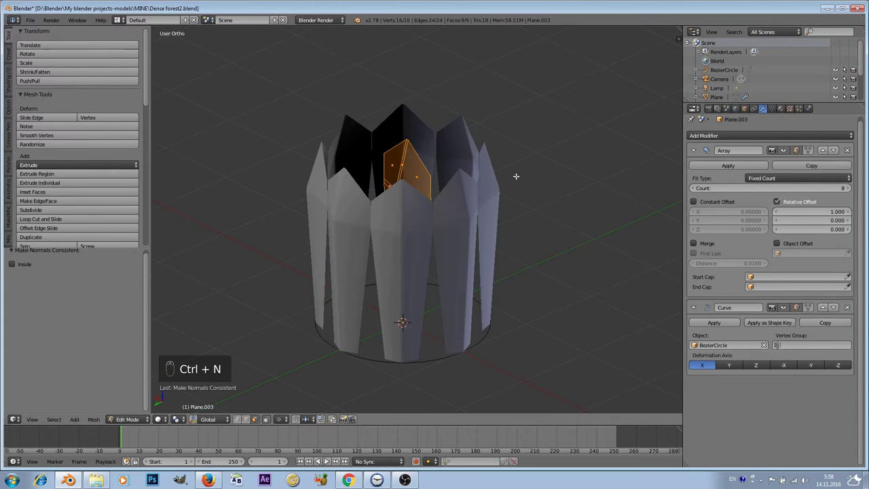
{"action": "middle_click_drag", "start_coordinate": [516, 176], "coordinate": [485, 194]}
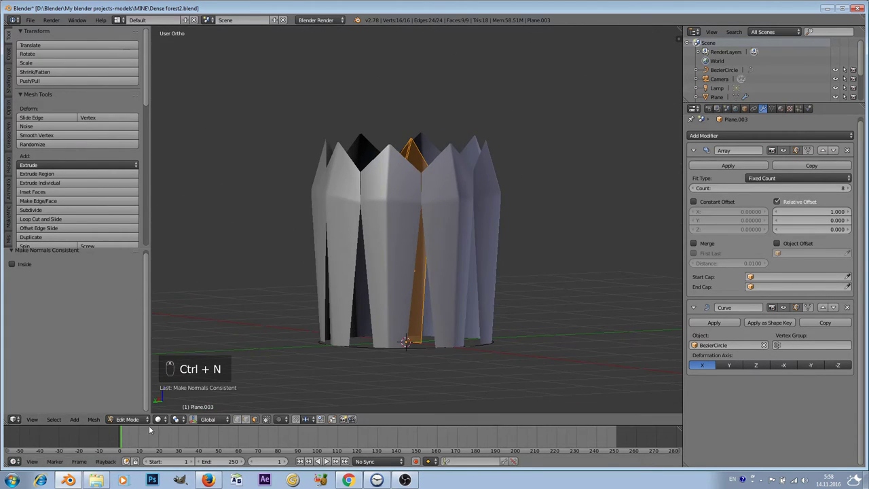
{"action": "left_click", "coordinate": [132, 419]}
{"action": "left_click", "coordinate": [133, 411]}
{"action": "scroll", "coordinate": [409, 186], "scroll_direction": "down", "scroll_amount": 3}
{"action": "middle_click_drag", "start_coordinate": [410, 186], "coordinate": [457, 199]}
Step: Duplicate the crown as Plane.004, keeping the copy in its original place
{"action": "key", "text": "shift+d"}
{"action": "right_click", "coordinate": [471, 160]}
{"action": "scroll", "coordinate": [445, 193], "scroll_direction": "up", "scroll_amount": 2}
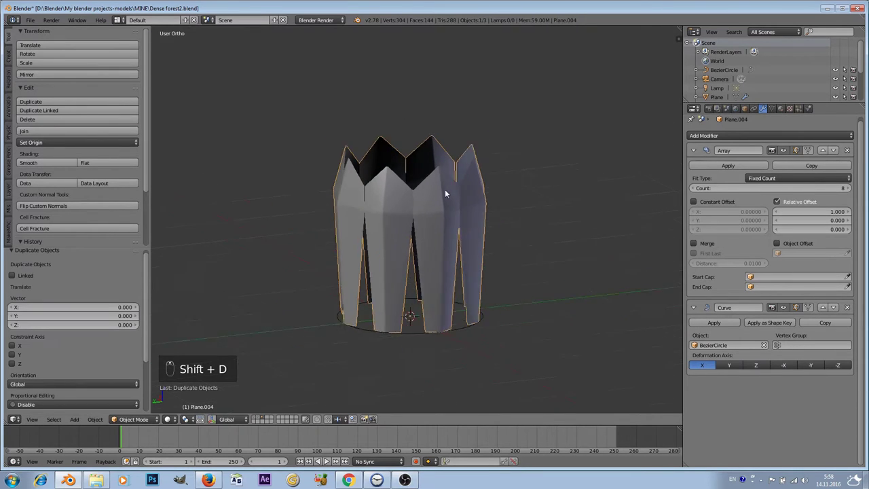
{"action": "scroll", "coordinate": [446, 194], "scroll_direction": "up", "scroll_amount": 2}
Step: Lift the duplicate crown 0.511 units straight up along Z
{"action": "key", "text": "g"}
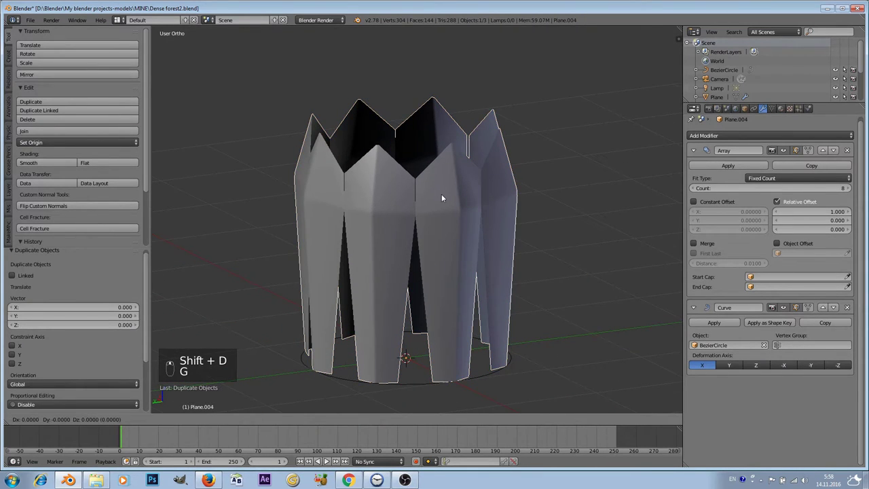
{"action": "key", "text": "z"}
{"action": "left_click", "coordinate": [449, 142]}
{"action": "scroll", "coordinate": [454, 153], "scroll_direction": "down", "scroll_amount": 3}
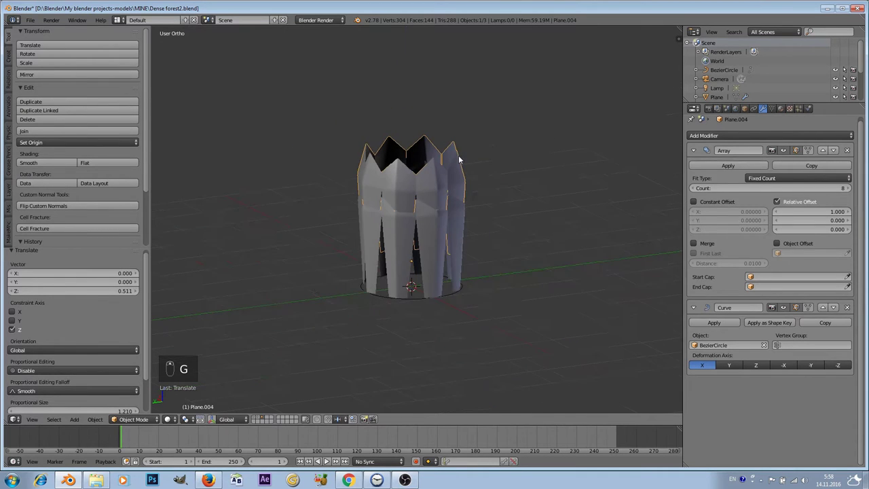
{"action": "scroll", "coordinate": [458, 159], "scroll_direction": "up", "scroll_amount": 4}
{"action": "middle_click_drag", "start_coordinate": [467, 156], "coordinate": [480, 207], "text": "shift"}
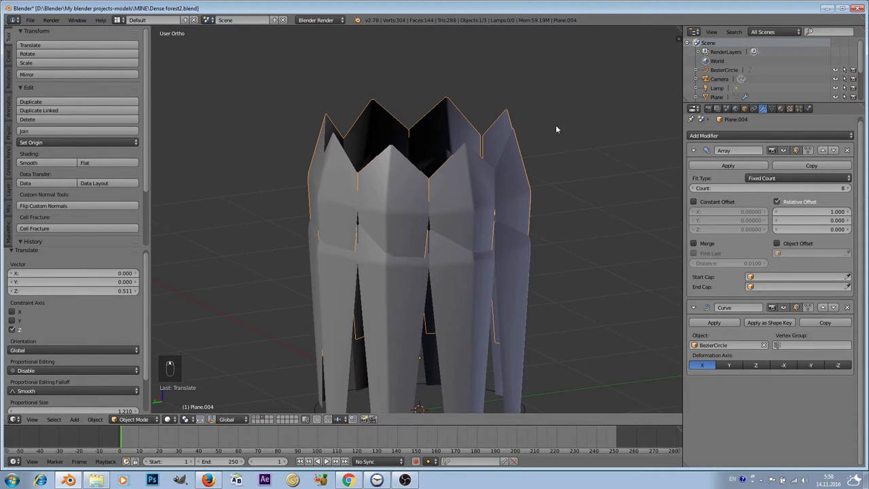
{"action": "key", "text": "s"}
{"action": "right_click", "coordinate": [538, 154]}
{"action": "scroll", "coordinate": [464, 175], "scroll_direction": "down", "scroll_amount": 2}
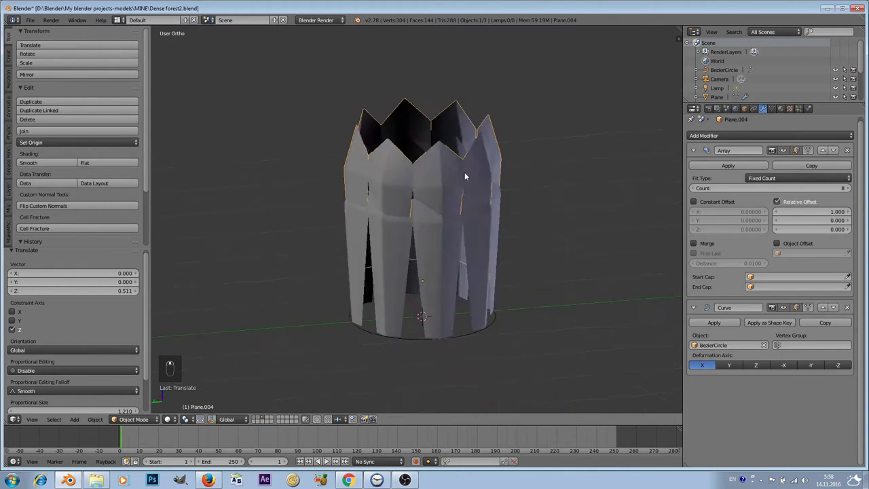
{"action": "middle_click_drag", "start_coordinate": [464, 176], "coordinate": [513, 193]}
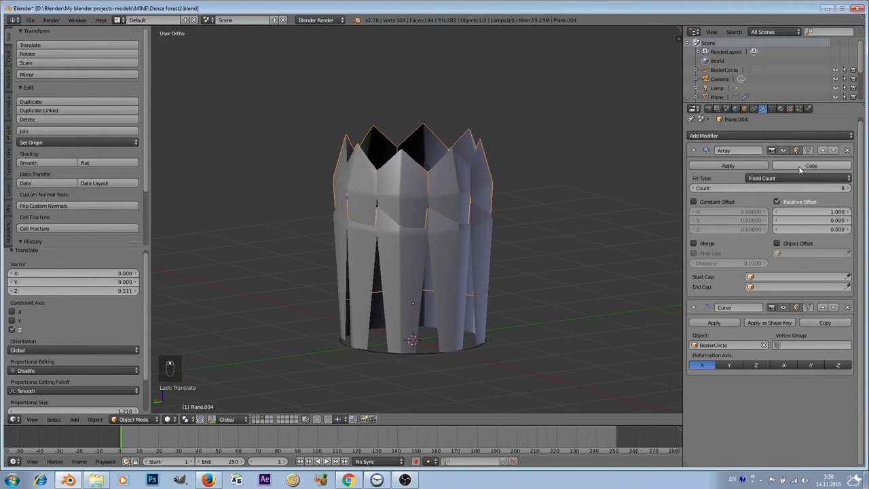
Step: Apply the Array and Curve modifiers on the upper crown
{"action": "left_click", "coordinate": [739, 167]}
{"action": "left_click", "coordinate": [726, 166]}
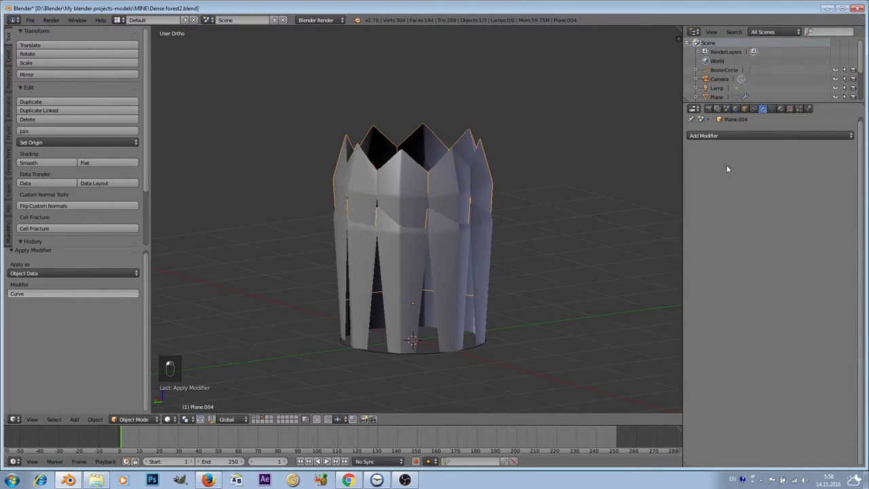
{"action": "scroll", "coordinate": [507, 178], "scroll_direction": "up", "scroll_amount": 1}
{"action": "scroll", "coordinate": [477, 166], "scroll_direction": "down", "scroll_amount": 1}
{"action": "scroll", "coordinate": [481, 165], "scroll_direction": "up", "scroll_amount": 1}
{"action": "scroll", "coordinate": [483, 164], "scroll_direction": "down", "scroll_amount": 1}
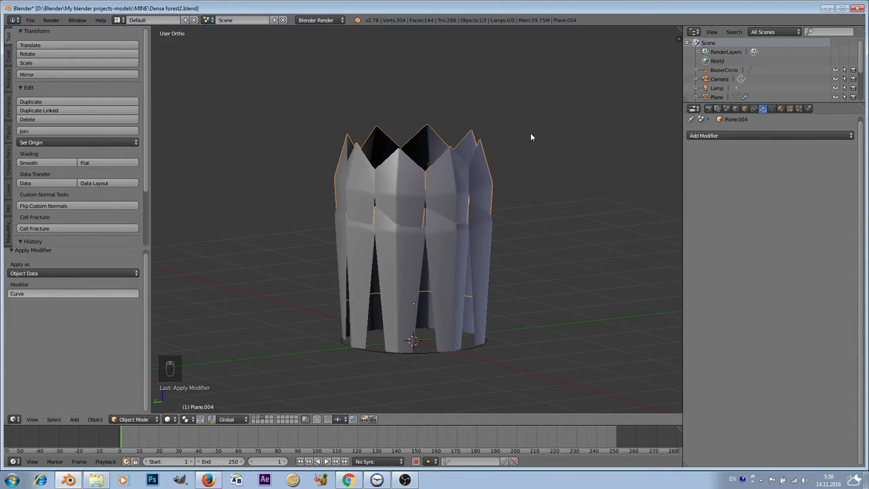
Step: Shrink the upper crown to 0.873 and raise it 0.415 along Z
{"action": "key", "text": "s"}
{"action": "left_click", "coordinate": [507, 156]}
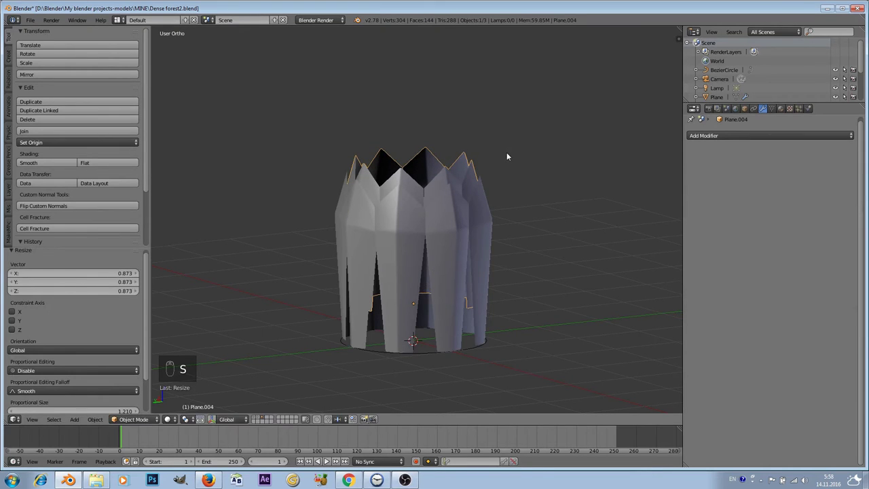
{"action": "key", "text": "g"}
{"action": "key", "text": "z"}
{"action": "left_click", "coordinate": [503, 125]}
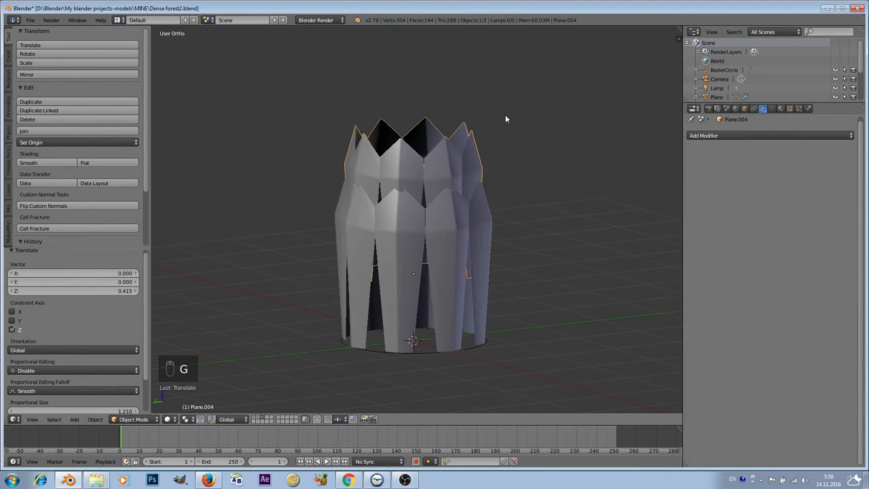
Step: Rotate the upper crown 22.848° about Z and scale it to 0.943
{"action": "key", "text": "r"}
{"action": "key", "text": "z"}
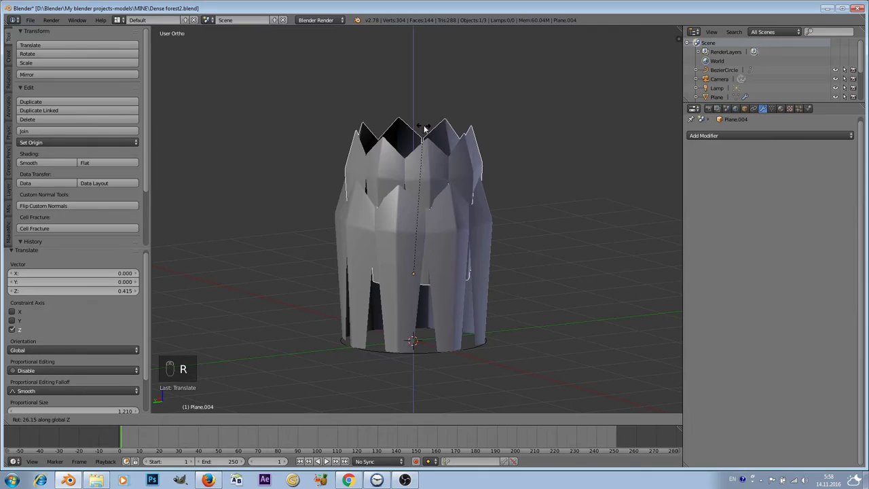
{"action": "left_click", "coordinate": [521, 120]}
{"action": "key", "text": "s"}
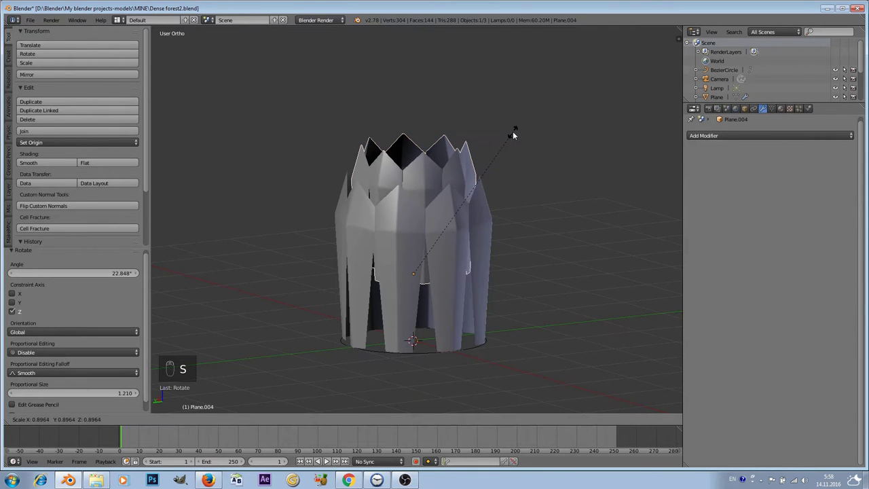
{"action": "left_click", "coordinate": [517, 125]}
{"action": "scroll", "coordinate": [512, 139], "scroll_direction": "up", "scroll_amount": 2}
{"action": "middle_click_drag", "start_coordinate": [513, 141], "coordinate": [491, 185]}
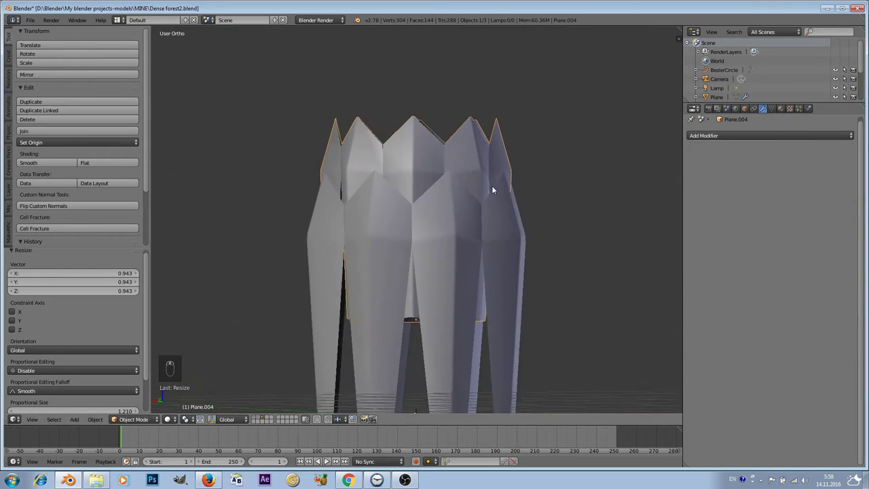
{"action": "scroll", "coordinate": [516, 144], "scroll_direction": "down", "scroll_amount": 2}
{"action": "scroll", "coordinate": [517, 138], "scroll_direction": "up", "scroll_amount": 2}
{"action": "middle_click_drag", "start_coordinate": [514, 143], "coordinate": [512, 148]}
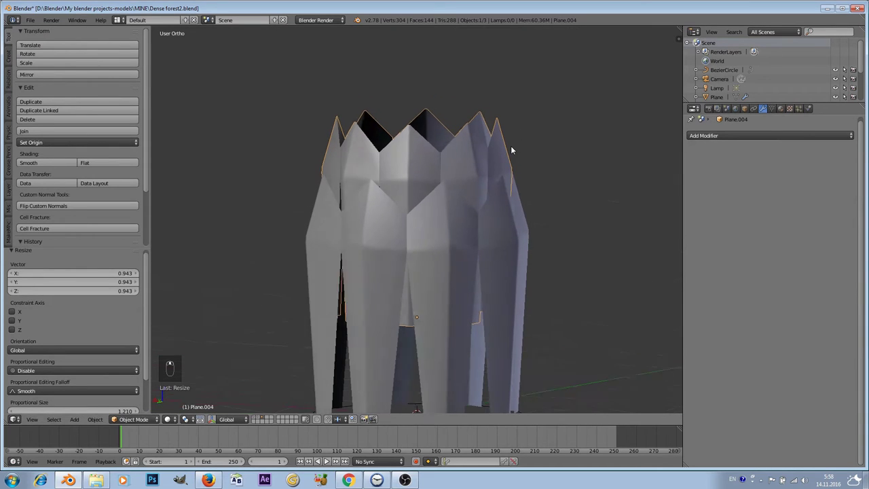
Step: Enter Edit Mode on Plane.004 and switch the viewport to Wireframe shading
{"action": "left_click", "coordinate": [139, 419]}
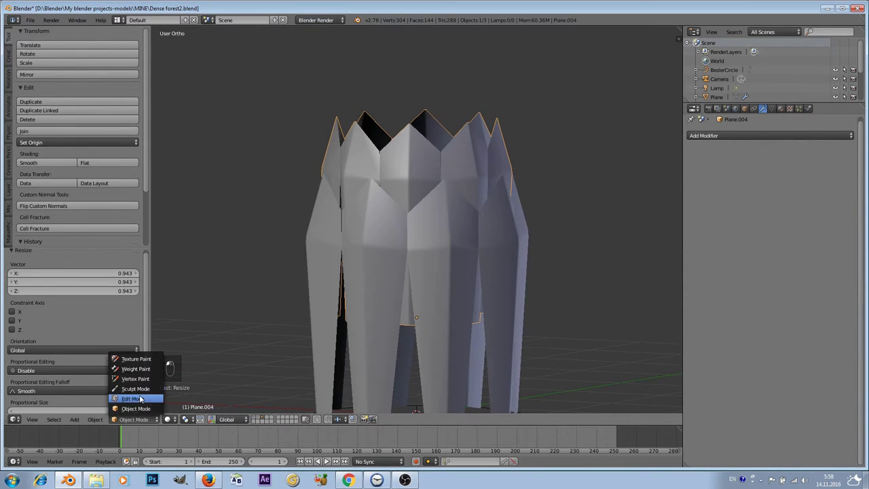
{"action": "left_click", "coordinate": [140, 399]}
{"action": "mouse_move", "coordinate": [425, 316]}
{"action": "middle_mouse_down", "text": "shift"}
{"action": "mouse_move", "coordinate": [435, 251]}
{"action": "mouse_move", "coordinate": [424, 253]}
{"action": "mouse_move", "coordinate": [469, 198]}
{"action": "mouse_move", "coordinate": [479, 208]}
{"action": "mouse_move", "coordinate": [471, 196]}
{"action": "mouse_move", "coordinate": [456, 196]}
{"action": "mouse_move", "coordinate": [470, 201]}
{"action": "middle_mouse_up", "text": "shift"}
{"action": "left_click", "coordinate": [166, 420]}
{"action": "left_click", "coordinate": [188, 400]}
Step: Brush-select the lower petal tip vertices and pull them inward to 0.808
{"action": "key", "text": "a"}
{"action": "key", "text": "c"}
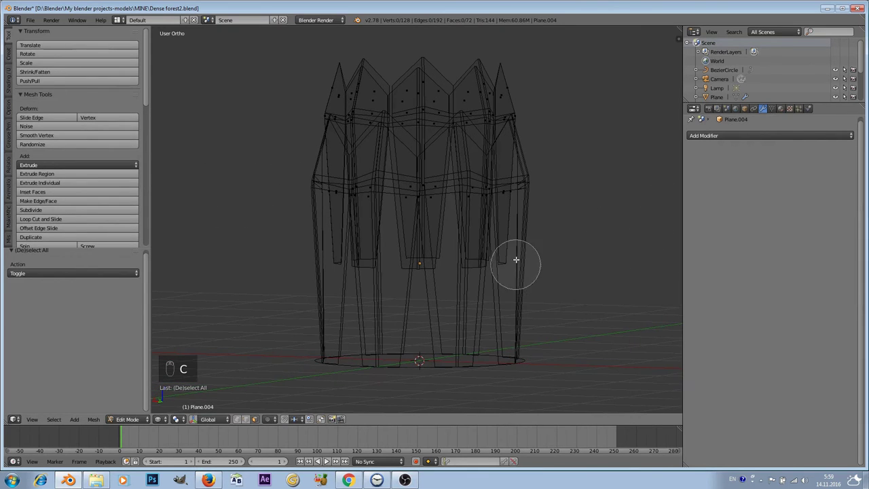
{"action": "right_click", "coordinate": [355, 282]}
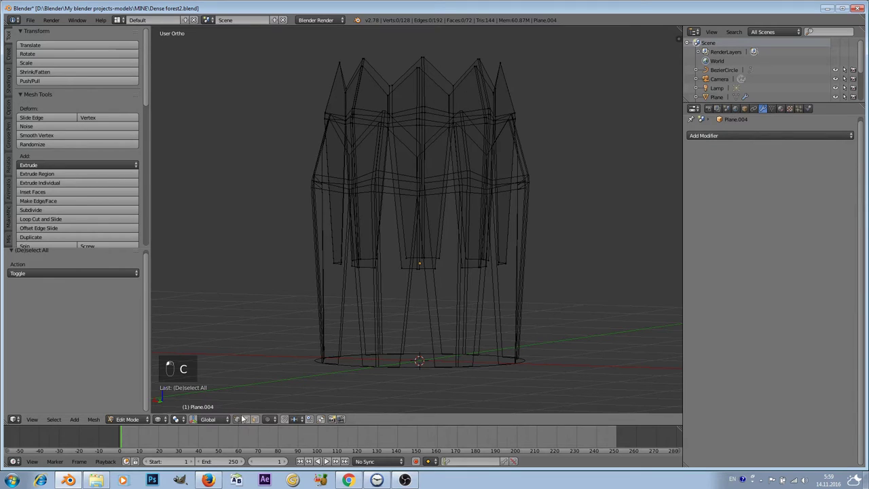
{"action": "key", "text": "c"}
{"action": "left_click_drag", "start_coordinate": [494, 252], "coordinate": [237, 258]}
{"action": "right_click", "coordinate": [476, 246]}
{"action": "middle_click_drag", "start_coordinate": [454, 242], "coordinate": [448, 185]}
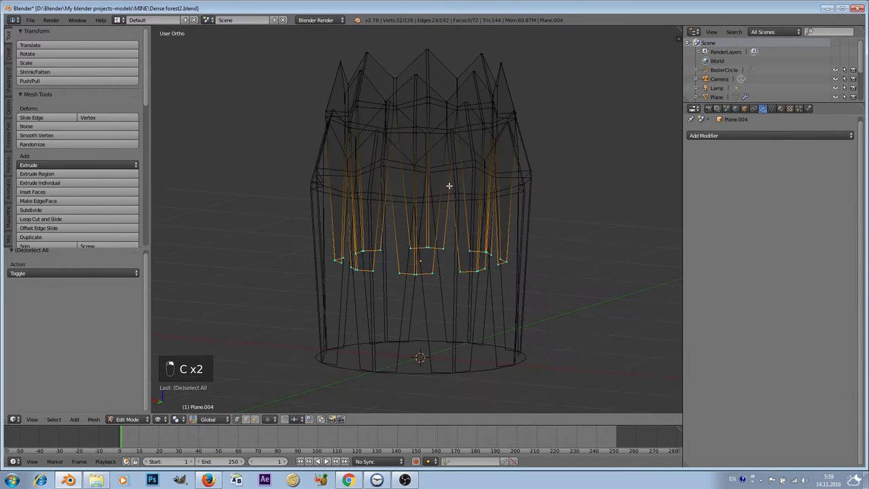
{"action": "key", "text": "s"}
{"action": "left_click", "coordinate": [488, 190]}
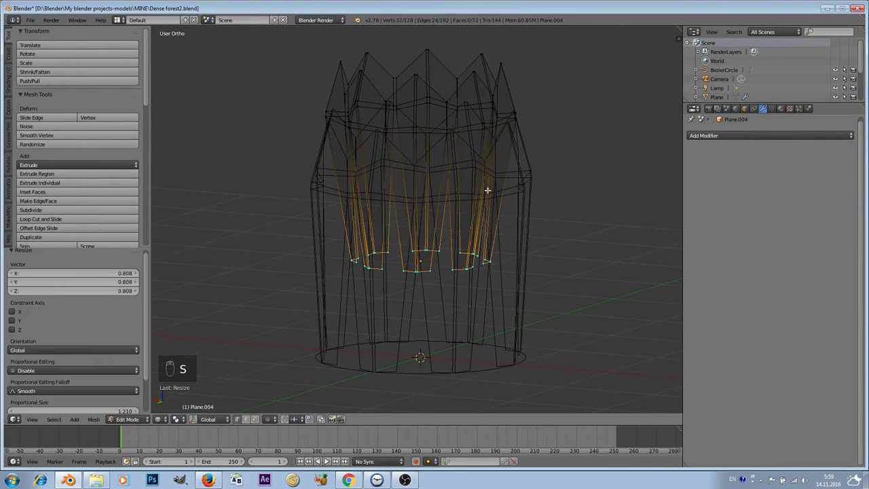
{"action": "scroll", "coordinate": [444, 165], "scroll_direction": "up", "scroll_amount": 2}
{"action": "middle_click_drag", "start_coordinate": [444, 165], "coordinate": [425, 170]}
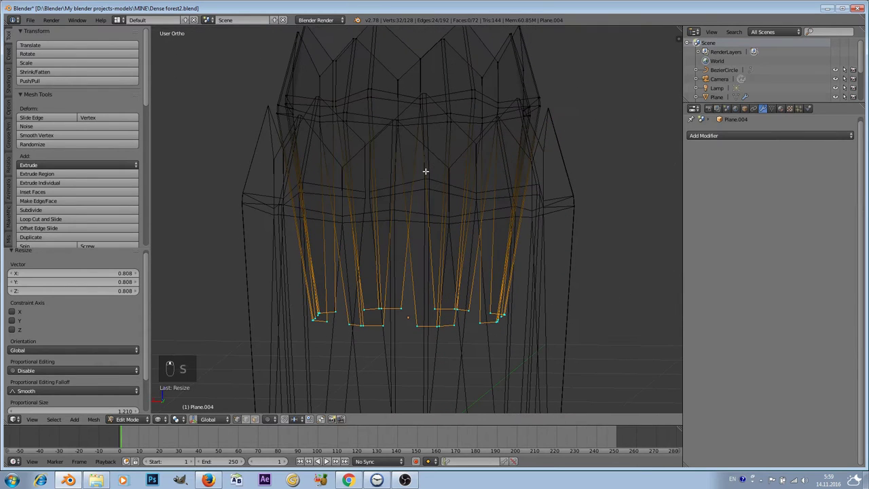
Step: From the left side view, select the upper vertex ring and widen it to 1.074
{"action": "key", "text": "q"}
{"action": "left_click", "coordinate": [363, 172]}
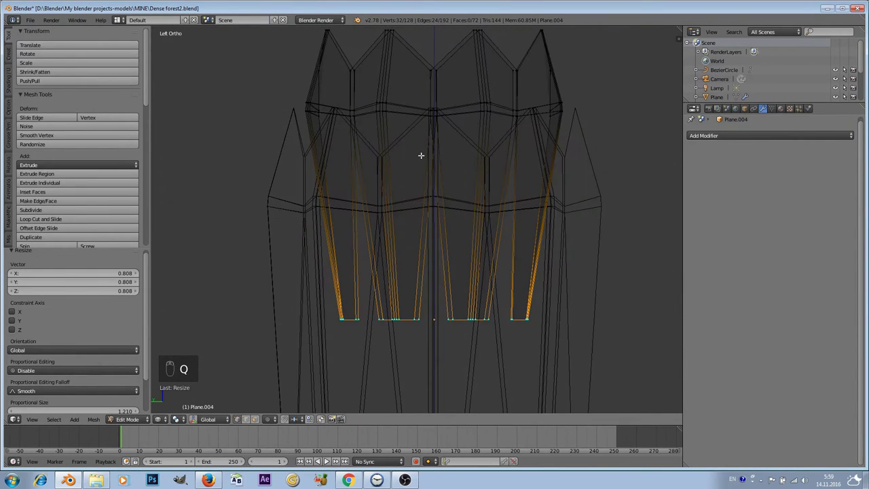
{"action": "key", "text": "a"}
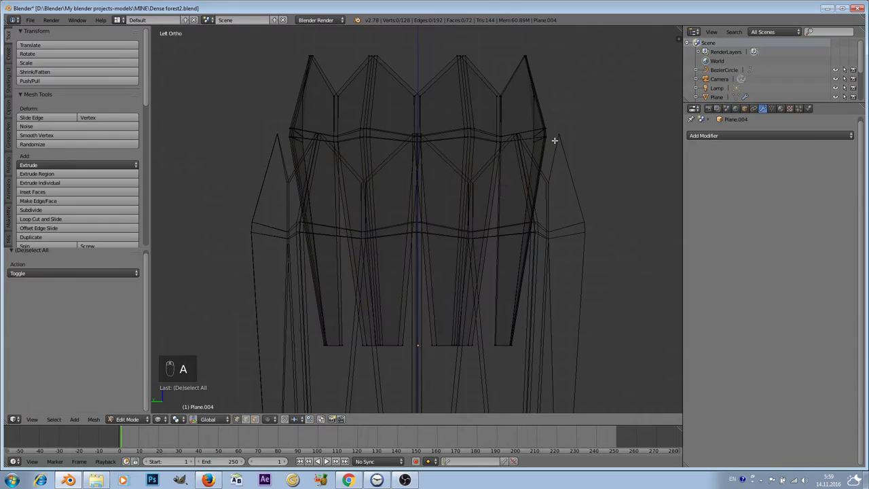
{"action": "key", "text": "c"}
{"action": "mouse_move", "coordinate": [536, 138]}
{"action": "left_mouse_down"}
{"action": "mouse_move", "coordinate": [230, 157]}
{"action": "mouse_move", "coordinate": [423, 134]}
{"action": "left_mouse_up"}
{"action": "key", "text": "s"}
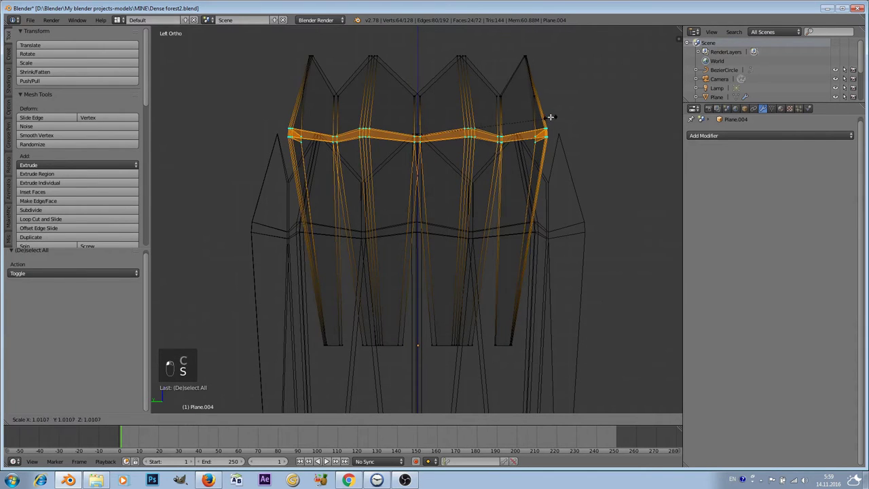
{"action": "left_click", "coordinate": [555, 116]}
Step: Return the viewport to Solid shading
{"action": "left_click", "coordinate": [158, 420]}
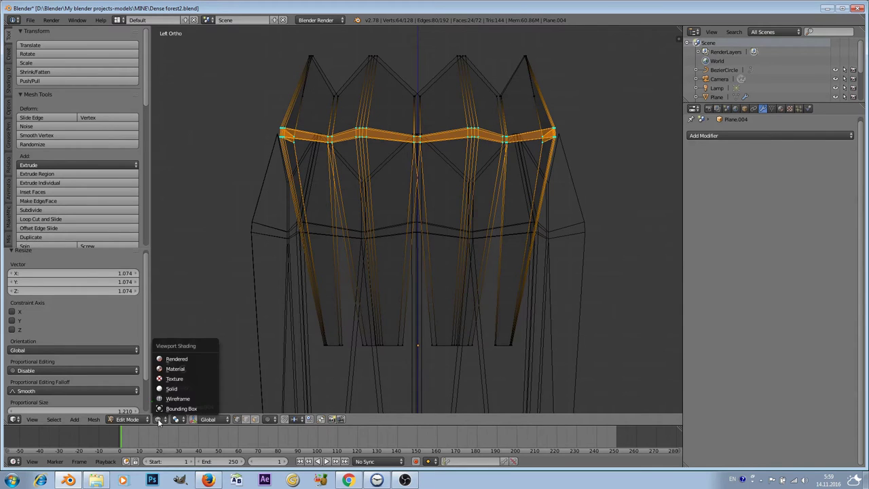
{"action": "left_click", "coordinate": [171, 388]}
{"action": "scroll", "coordinate": [446, 152], "scroll_direction": "down", "scroll_amount": 3}
{"action": "mouse_move", "coordinate": [445, 151]}
{"action": "middle_mouse_down"}
{"action": "mouse_move", "coordinate": [421, 194]}
{"action": "mouse_move", "coordinate": [333, 167]}
{"action": "mouse_move", "coordinate": [420, 244]}
{"action": "mouse_move", "coordinate": [415, 256]}
{"action": "middle_mouse_up"}
{"action": "scroll", "coordinate": [450, 277], "scroll_direction": "down", "scroll_amount": 1}
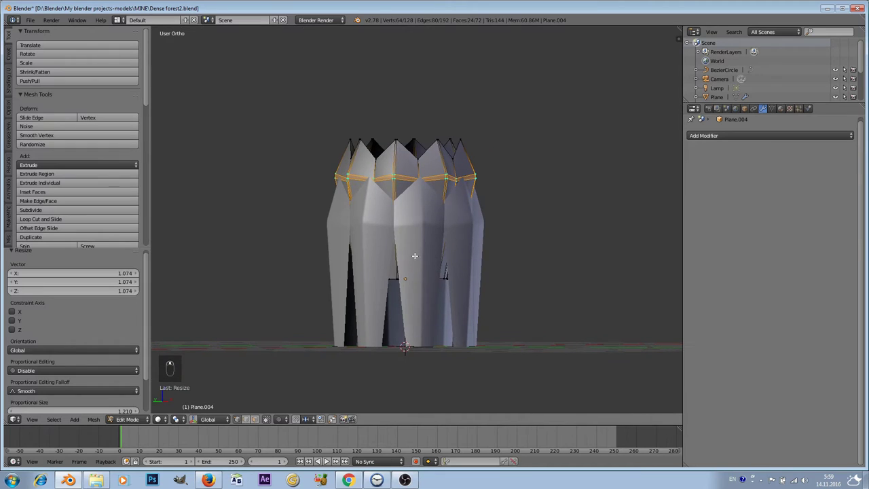
Step: In Object Mode, select the lower crown Plane.003 and orbit to view its underside
{"action": "left_click", "coordinate": [129, 419]}
{"action": "left_click", "coordinate": [139, 409]}
{"action": "middle_click_drag", "start_coordinate": [409, 310], "coordinate": [408, 242], "text": "shift"}
{"action": "right_click", "coordinate": [422, 260]}
{"action": "scroll", "coordinate": [422, 259], "scroll_direction": "up", "scroll_amount": 2}
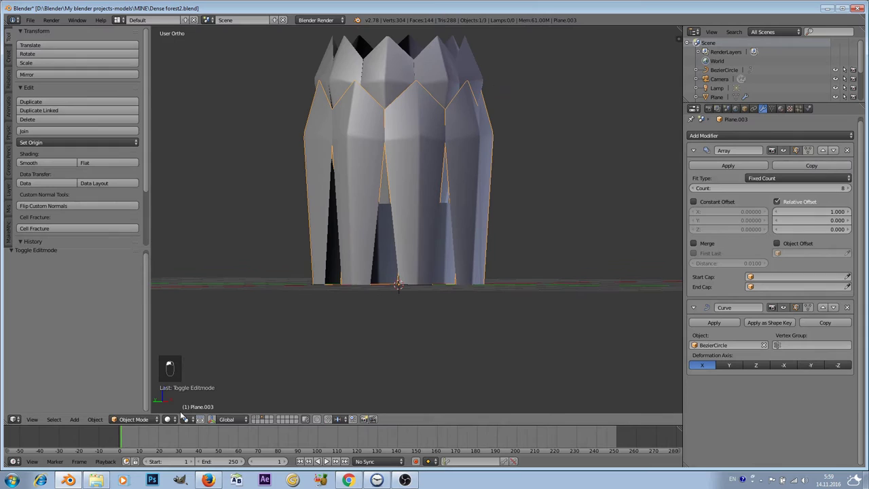
{"action": "left_click", "coordinate": [136, 418]}
{"action": "left_click", "coordinate": [142, 408]}
{"action": "middle_click_drag", "start_coordinate": [475, 232], "coordinate": [274, 299]}
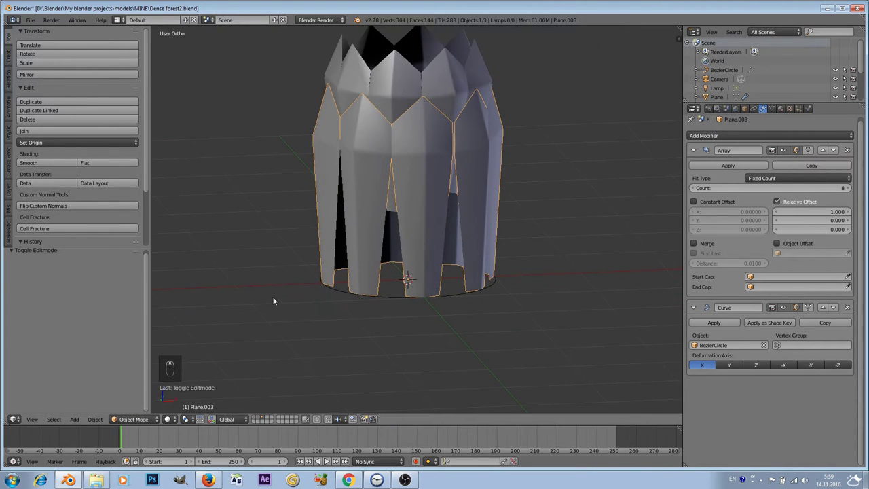
Step: In Edit Mode, move the selected base vertex of Plane.003 -0.451 along Y
{"action": "left_click", "coordinate": [138, 418]}
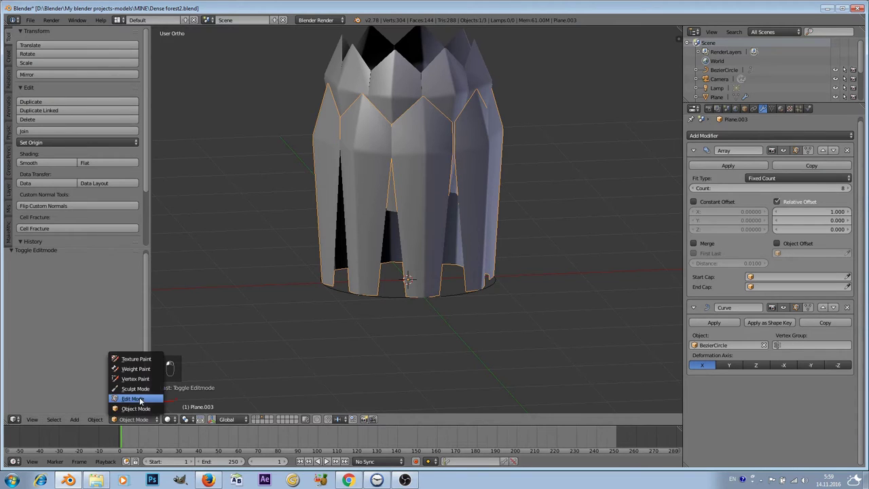
{"action": "left_click", "coordinate": [138, 399]}
{"action": "middle_click_drag", "start_coordinate": [294, 343], "coordinate": [393, 256]}
{"action": "right_click", "coordinate": [405, 263]}
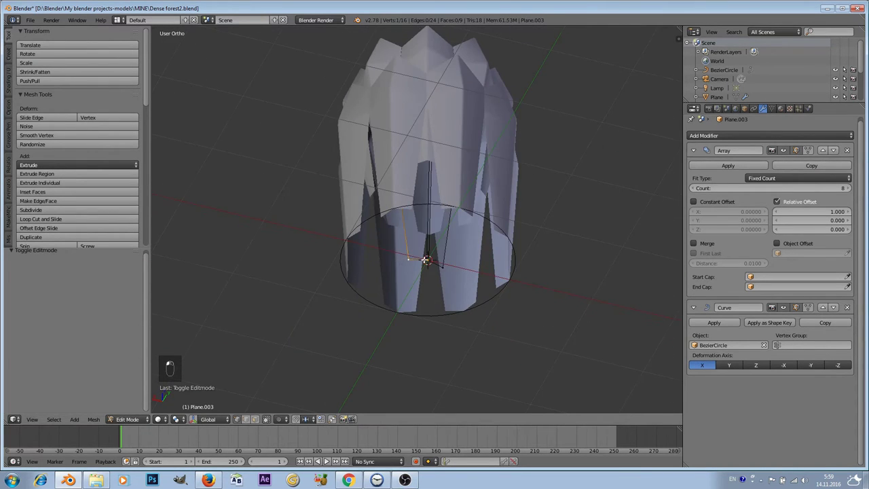
{"action": "scroll", "coordinate": [435, 289], "scroll_direction": "up", "scroll_amount": 3}
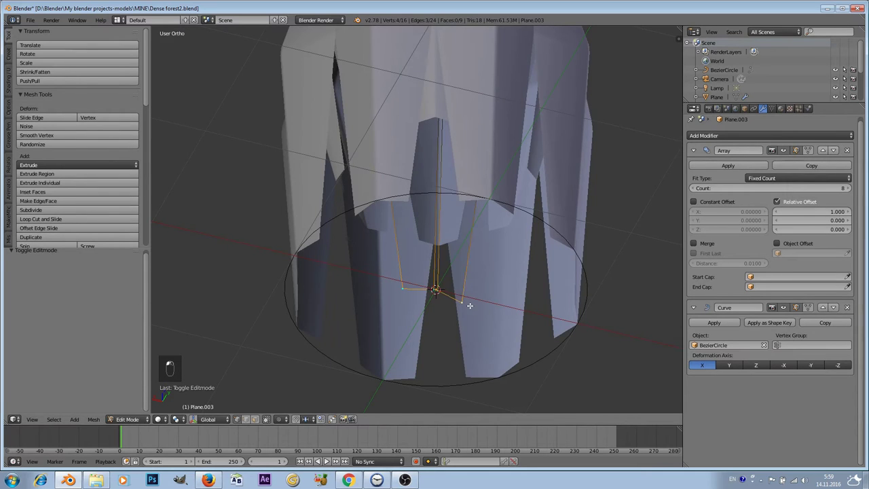
{"action": "middle_click_drag", "start_coordinate": [469, 305], "coordinate": [513, 316]}
{"action": "scroll", "coordinate": [523, 312], "scroll_direction": "down", "scroll_amount": 4}
{"action": "key", "text": "g"}
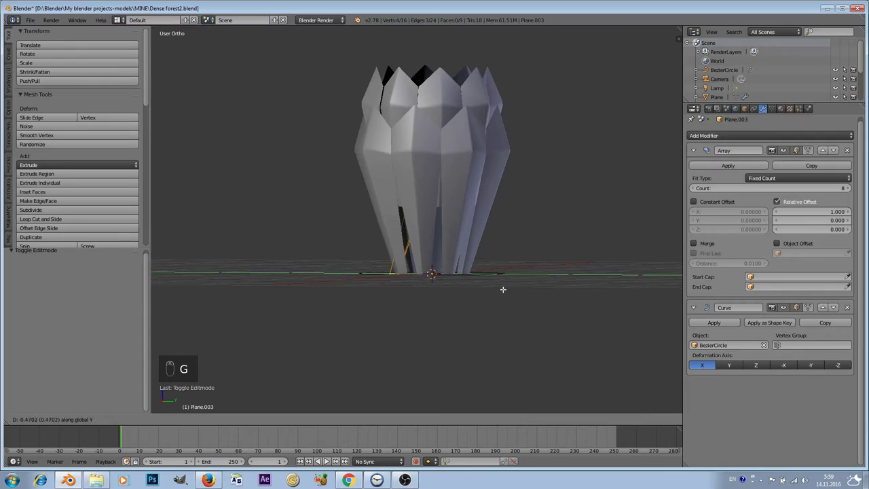
{"action": "left_click", "coordinate": [503, 288]}
{"action": "middle_click_drag", "start_coordinate": [508, 219], "coordinate": [464, 255]}
Step: In Object Mode, duplicate the lower ring of scales and raise the copy
{"action": "left_click", "coordinate": [127, 418]}
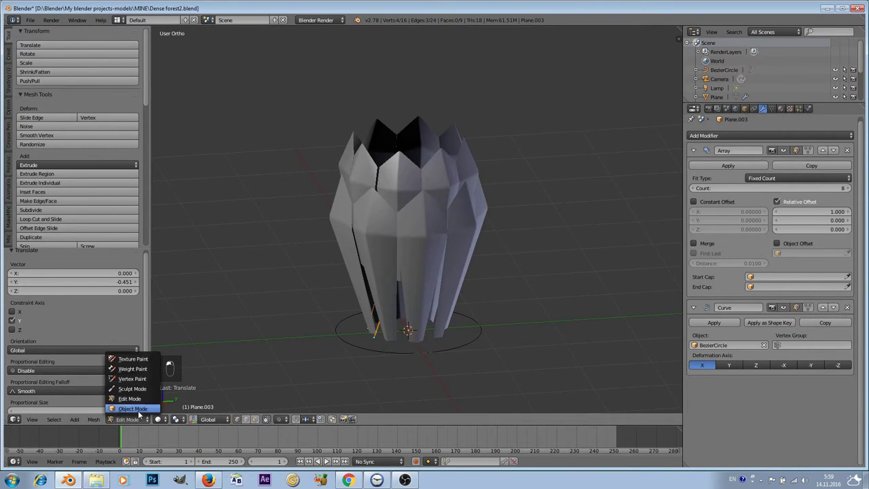
{"action": "left_click", "coordinate": [129, 408]}
{"action": "right_click", "coordinate": [407, 174]}
{"action": "middle_click_drag", "start_coordinate": [407, 174], "coordinate": [456, 215]}
{"action": "key", "text": "shift+d"}
{"action": "right_click", "coordinate": [453, 191]}
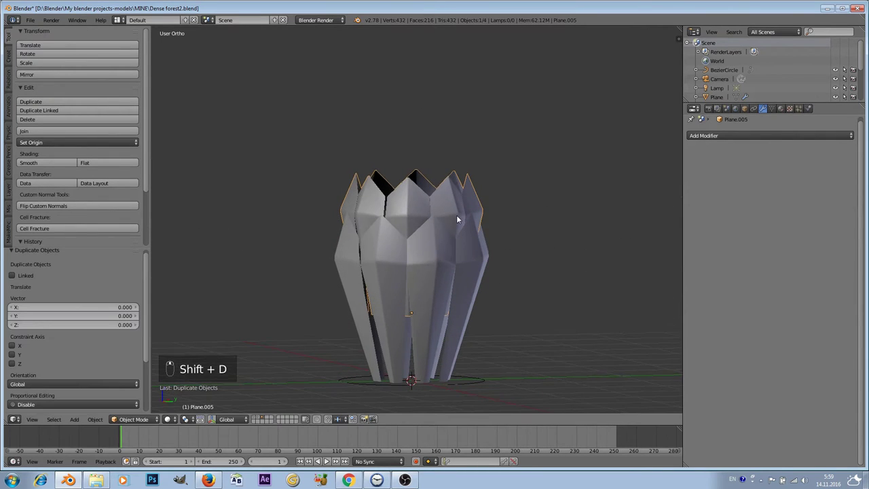
{"action": "key", "text": "g"}
{"action": "left_click", "coordinate": [461, 178]}
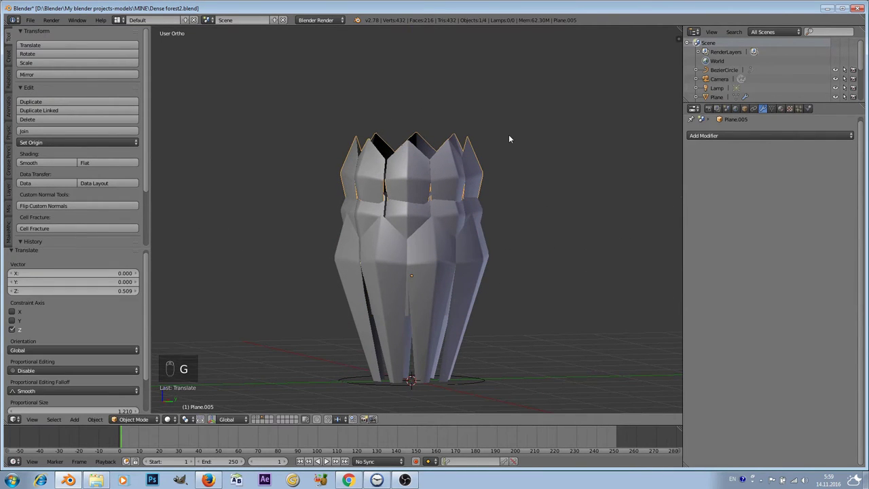
Step: Rotate the duplicate ring about 22° around Z, shrink it to 0.828, and raise it higher
{"action": "key", "text": "r"}
{"action": "key", "text": "z"}
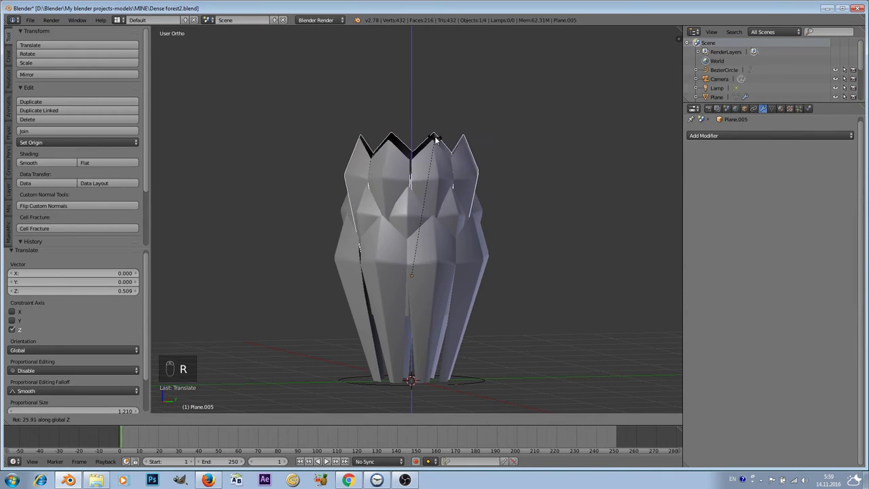
{"action": "left_click", "coordinate": [445, 142]}
{"action": "key", "text": "s"}
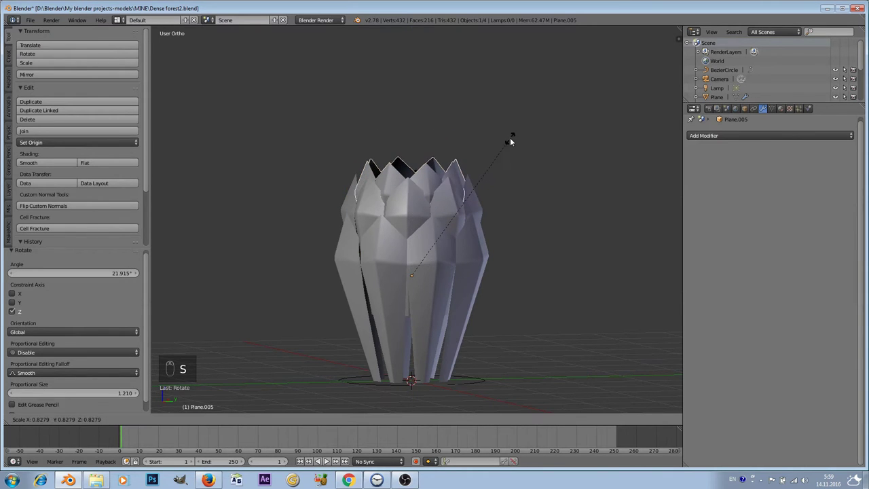
{"action": "left_click", "coordinate": [509, 138]}
{"action": "key", "text": "g"}
{"action": "key", "text": "z"}
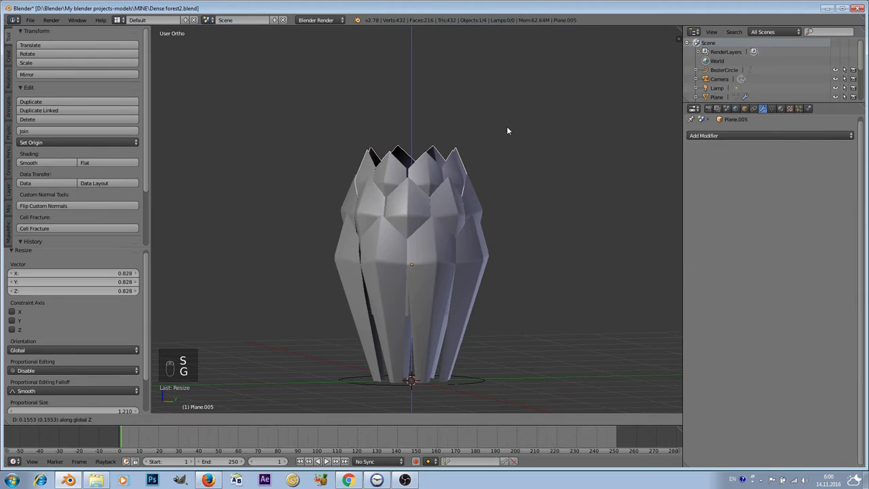
{"action": "left_click", "coordinate": [507, 119]}
{"action": "scroll", "coordinate": [469, 194], "scroll_direction": "up", "scroll_amount": 2}
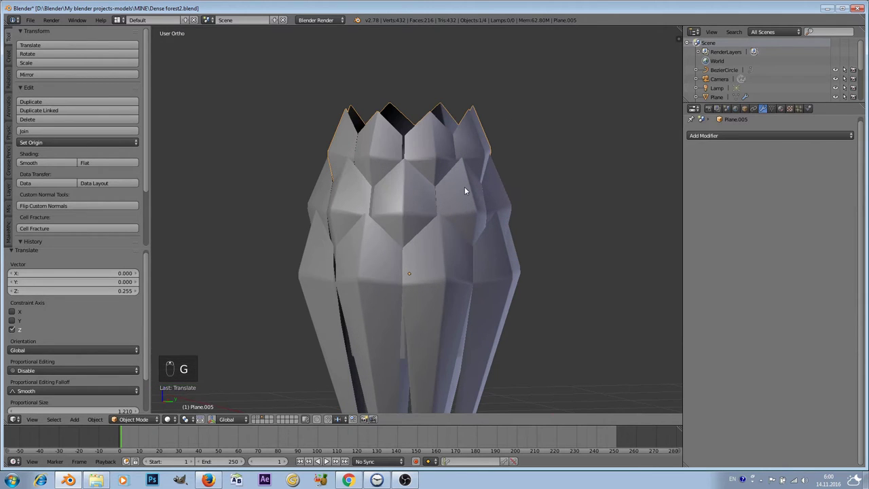
{"action": "middle_click_drag", "start_coordinate": [464, 187], "coordinate": [473, 227]}
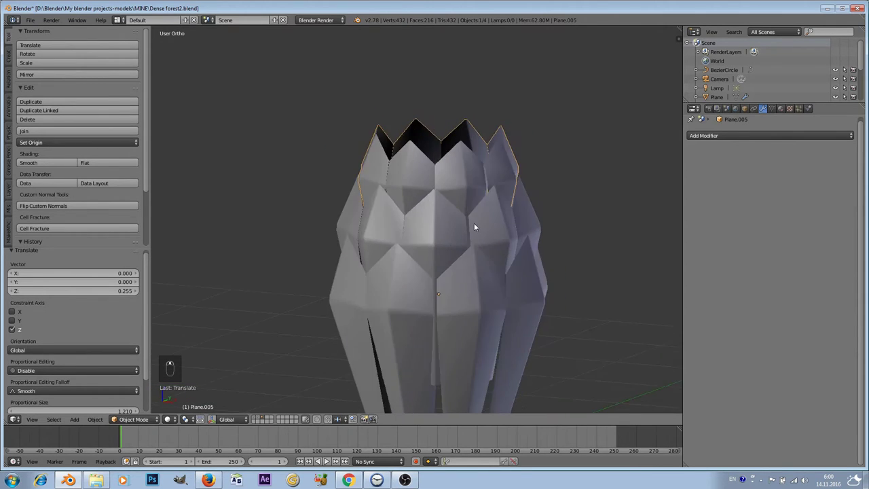
Step: Enlarge the upper ring slightly and stretch it 1.049 along Z
{"action": "key", "text": "s"}
{"action": "left_click", "coordinate": [556, 138]}
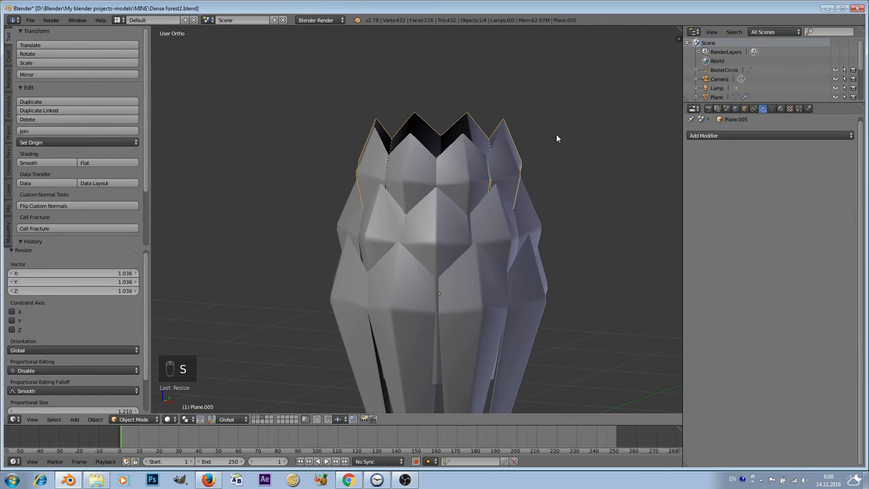
{"action": "key", "text": "s"}
{"action": "key", "text": "z"}
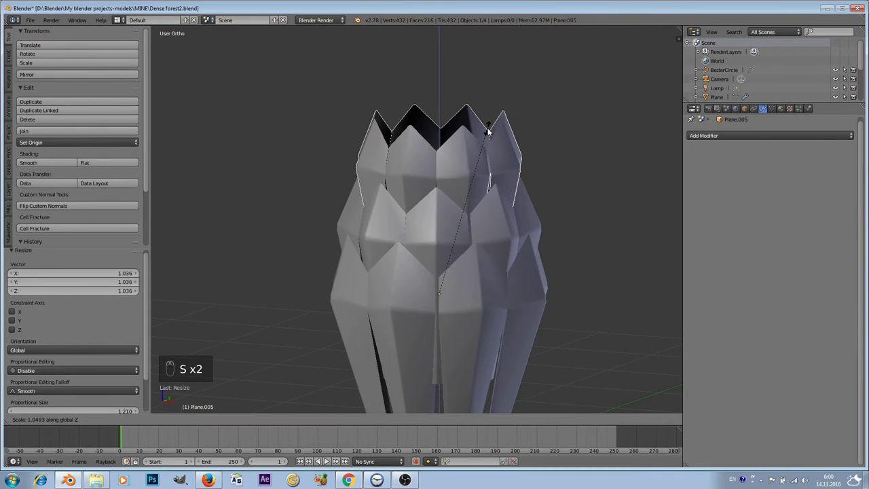
{"action": "left_click", "coordinate": [487, 128]}
{"action": "key", "text": "Tab"}
{"action": "middle_click_drag", "start_coordinate": [511, 218], "coordinate": [430, 197]}
{"action": "scroll", "coordinate": [471, 187], "scroll_direction": "up", "scroll_amount": 3}
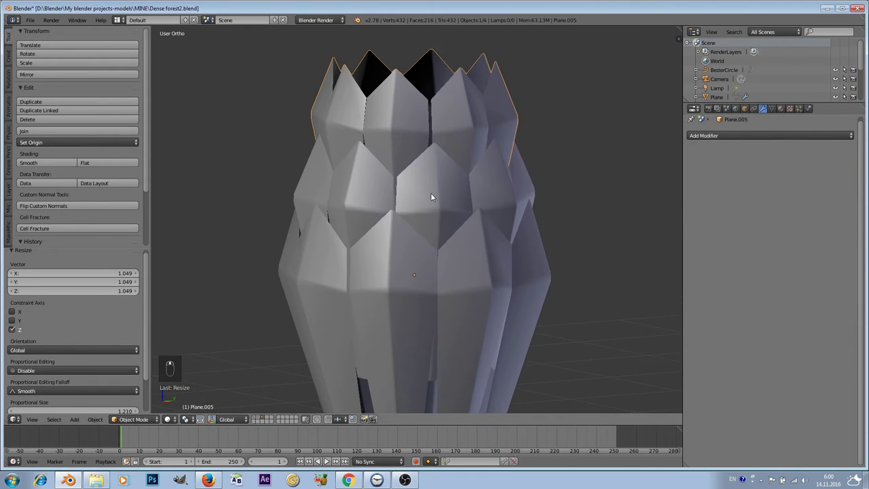
Step: Enter Edit Mode on the middle ring, clear the selection, and switch to a wireframe Left view
{"action": "left_click", "coordinate": [123, 419]}
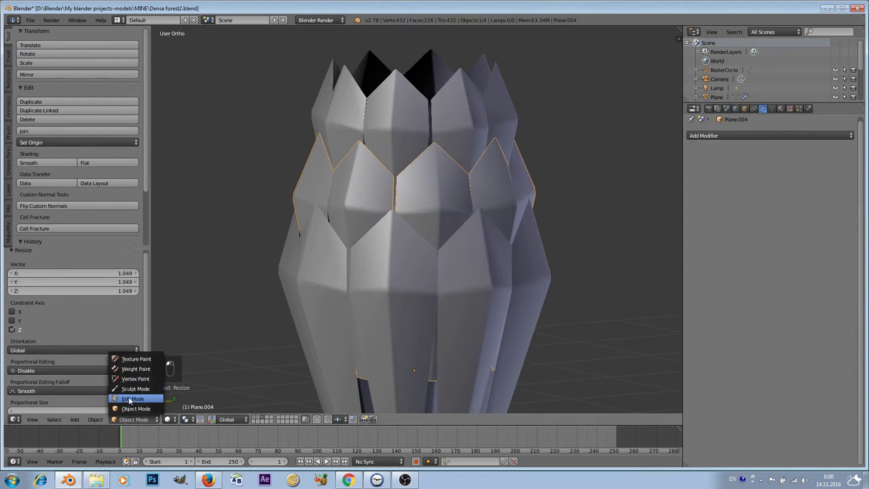
{"action": "left_click", "coordinate": [130, 399]}
{"action": "key", "text": "a"}
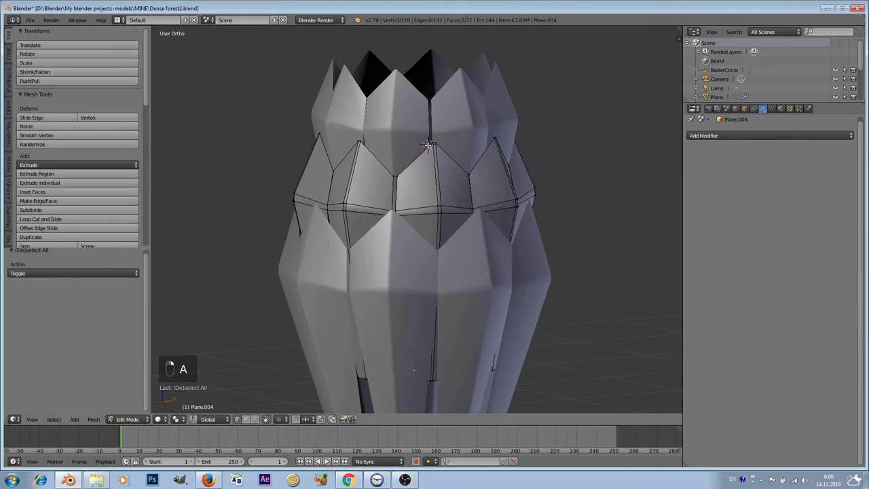
{"action": "middle_click_drag", "start_coordinate": [469, 189], "coordinate": [287, 323]}
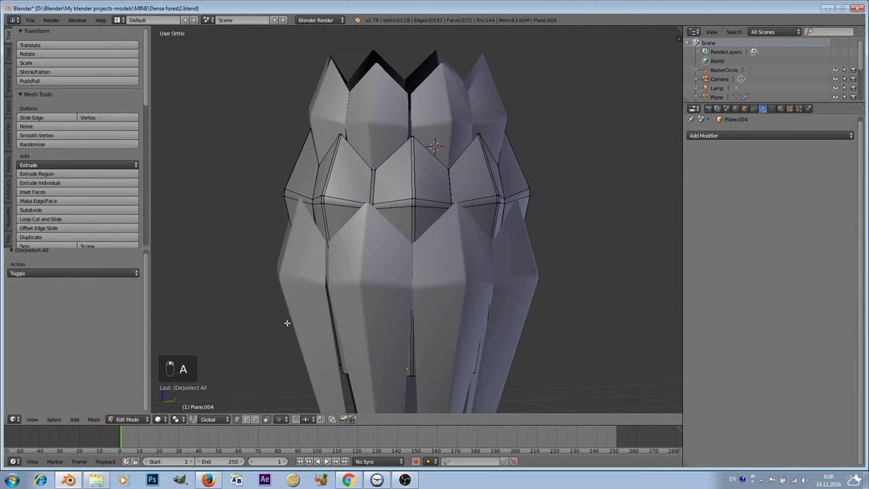
{"action": "left_click", "coordinate": [156, 419]}
{"action": "left_click", "coordinate": [170, 404]}
{"action": "scroll", "coordinate": [430, 180], "scroll_direction": "down", "scroll_amount": 3}
{"action": "key", "text": "q"}
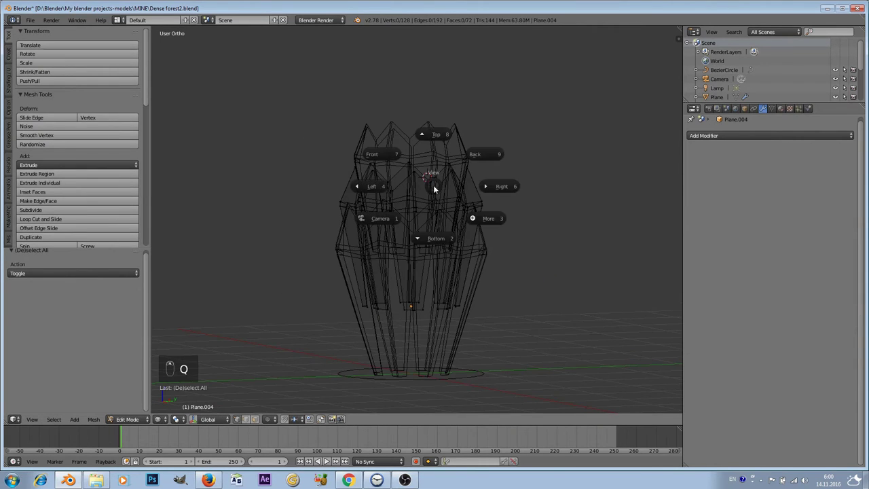
{"action": "left_click", "coordinate": [379, 188]}
{"action": "scroll", "coordinate": [500, 146], "scroll_direction": "up", "scroll_amount": 3}
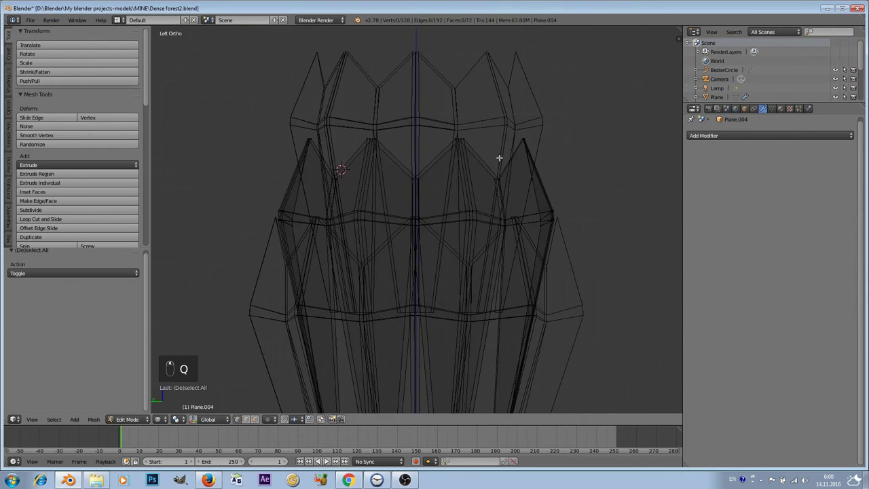
Step: Brush-select the zigzag top vertices and flare them outward to scale 1.160
{"action": "key", "text": "c"}
{"action": "mouse_move", "coordinate": [520, 161]}
{"action": "left_mouse_down"}
{"action": "mouse_move", "coordinate": [345, 166]}
{"action": "mouse_move", "coordinate": [310, 157]}
{"action": "left_mouse_up"}
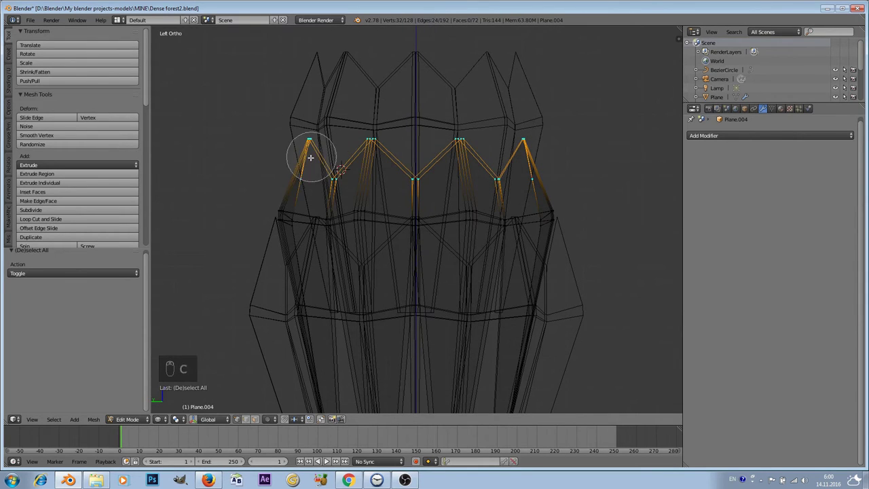
{"action": "key", "text": "s"}
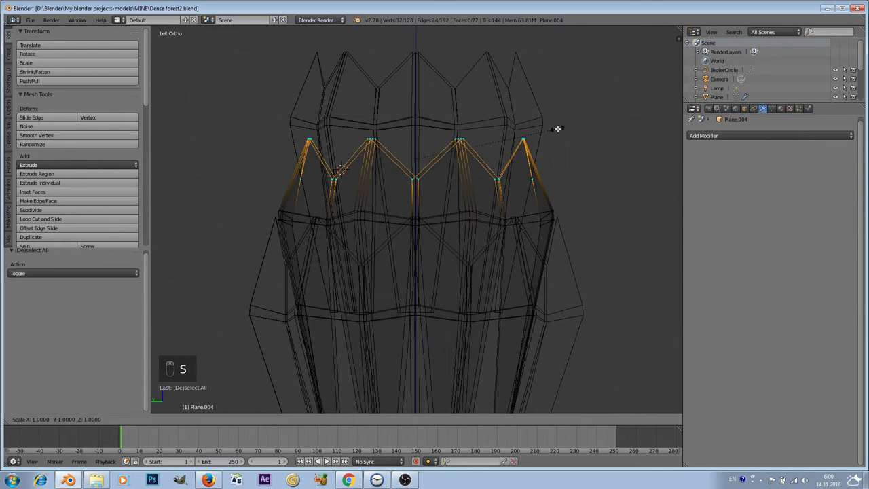
{"action": "left_click", "coordinate": [545, 135]}
{"action": "middle_click_drag", "start_coordinate": [544, 135], "coordinate": [487, 194]}
{"action": "left_click", "coordinate": [158, 419]}
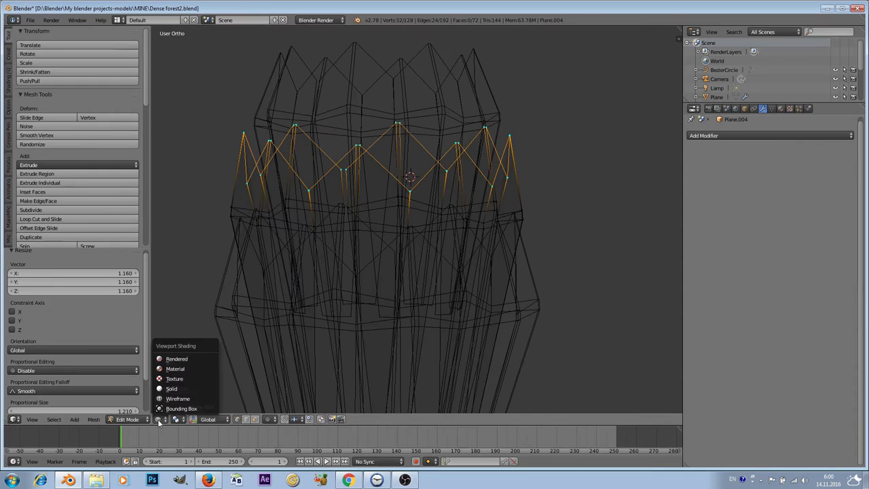
{"action": "left_click", "coordinate": [171, 388]}
{"action": "scroll", "coordinate": [347, 219], "scroll_direction": "down", "scroll_amount": 2}
{"action": "mouse_move", "coordinate": [347, 218]}
{"action": "middle_mouse_down"}
{"action": "mouse_move", "coordinate": [434, 204]}
{"action": "mouse_move", "coordinate": [522, 214]}
{"action": "mouse_move", "coordinate": [508, 192]}
{"action": "mouse_move", "coordinate": [409, 215]}
{"action": "mouse_move", "coordinate": [451, 219]}
{"action": "mouse_move", "coordinate": [443, 196]}
{"action": "middle_mouse_up"}
{"action": "scroll", "coordinate": [459, 198], "scroll_direction": "up", "scroll_amount": 3}
Step: Lower the zigzag top edge 0.108 along Z
{"action": "key", "text": "g"}
{"action": "key", "text": "z"}
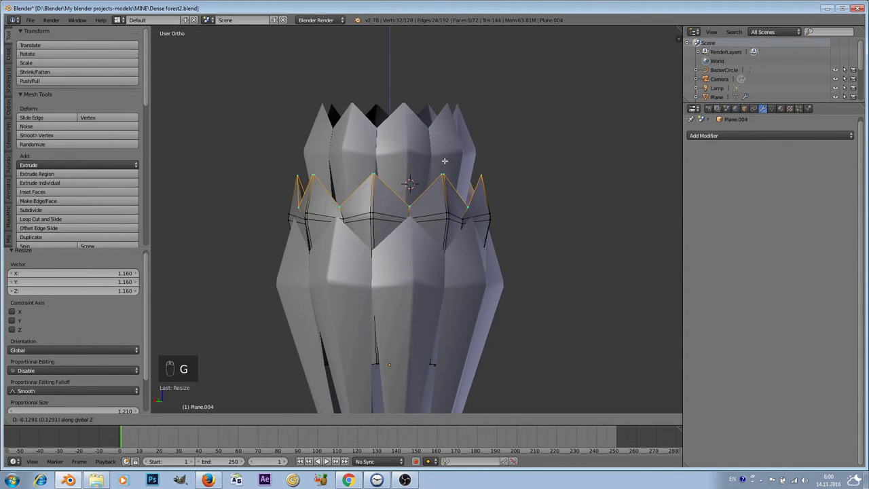
{"action": "left_click", "coordinate": [446, 160]}
{"action": "scroll", "coordinate": [484, 255], "scroll_direction": "down", "scroll_amount": 3}
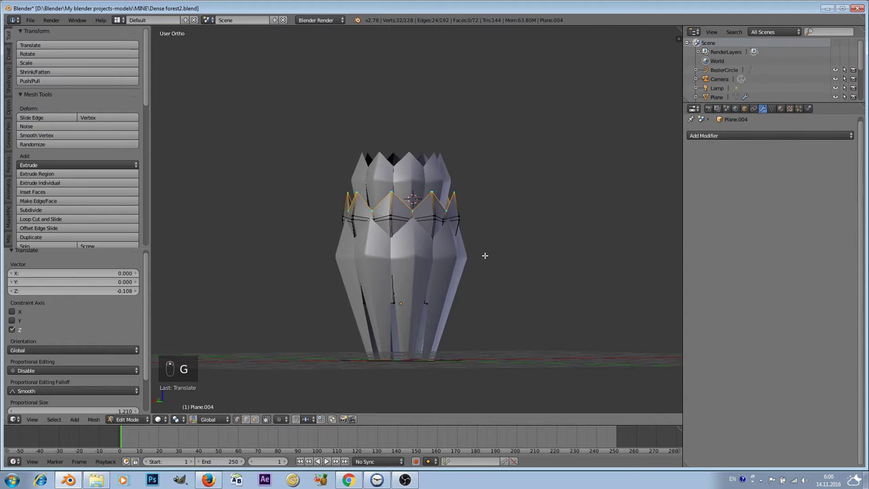
{"action": "scroll", "coordinate": [486, 248], "scroll_direction": "up", "scroll_amount": 4}
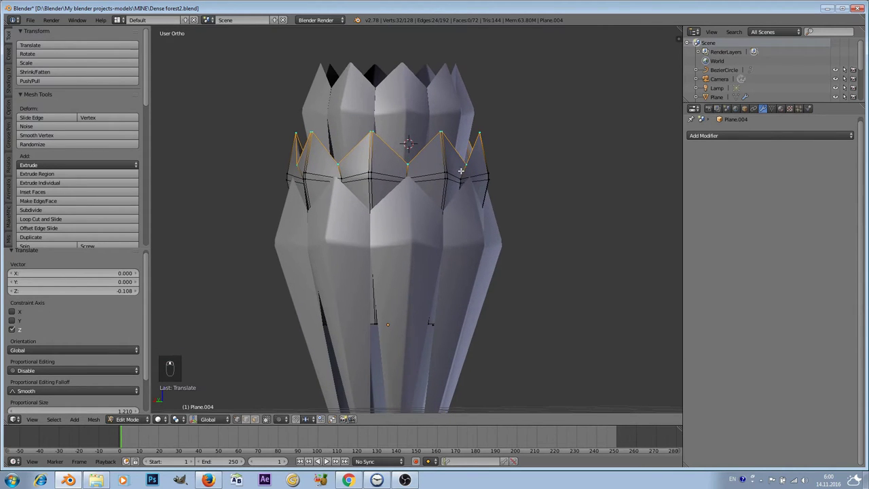
Step: Raise the whole ring mesh 0.077 along Z and return to Object Mode
{"action": "key", "text": "a"}
{"action": "key", "text": "a"}
{"action": "key", "text": "a"}
{"action": "key", "text": "g"}
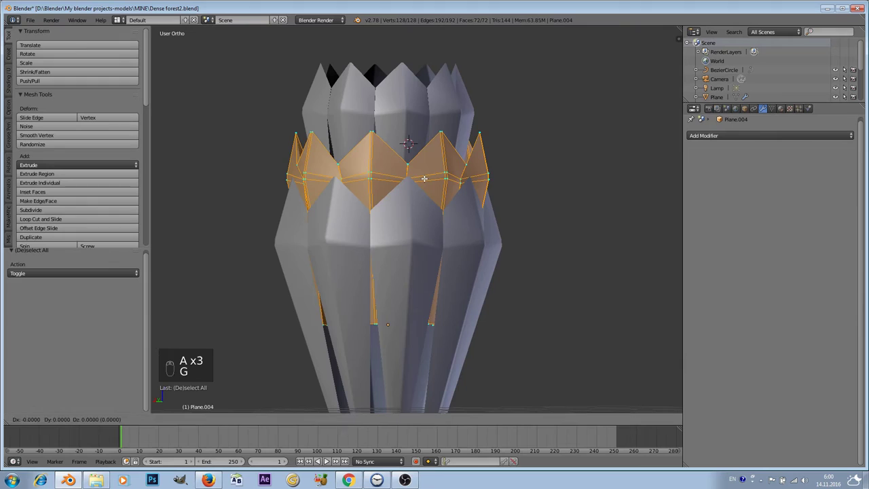
{"action": "key", "text": "z"}
{"action": "left_click", "coordinate": [428, 170]}
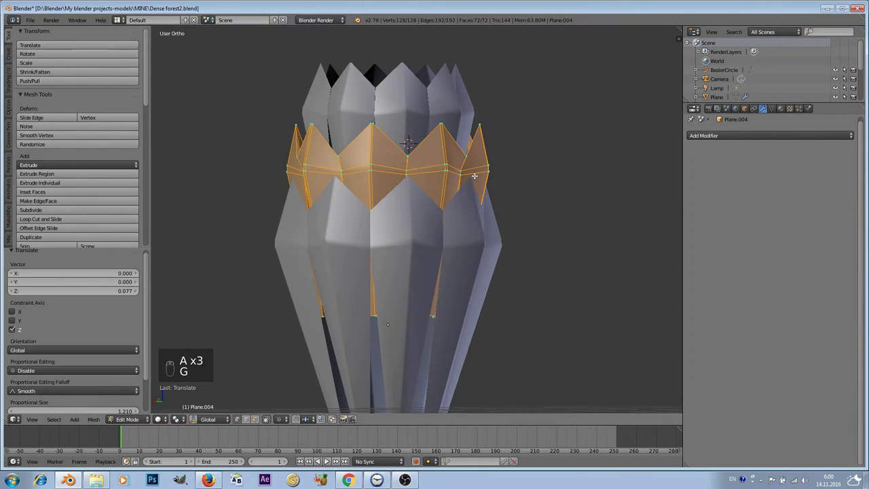
{"action": "middle_click_drag", "start_coordinate": [474, 176], "coordinate": [464, 215], "text": "shift"}
{"action": "left_click", "coordinate": [127, 418]}
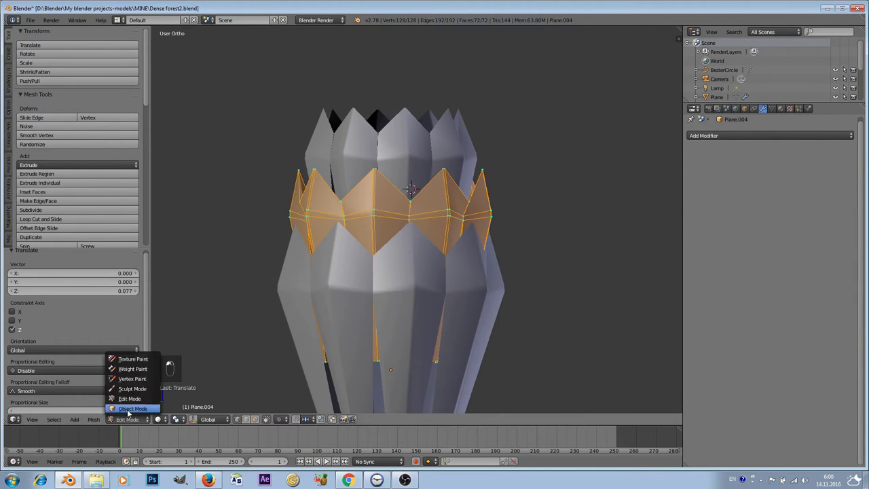
{"action": "left_click", "coordinate": [166, 409]}
Step: Lower the top ring 0.168 along Z
{"action": "key", "text": "g"}
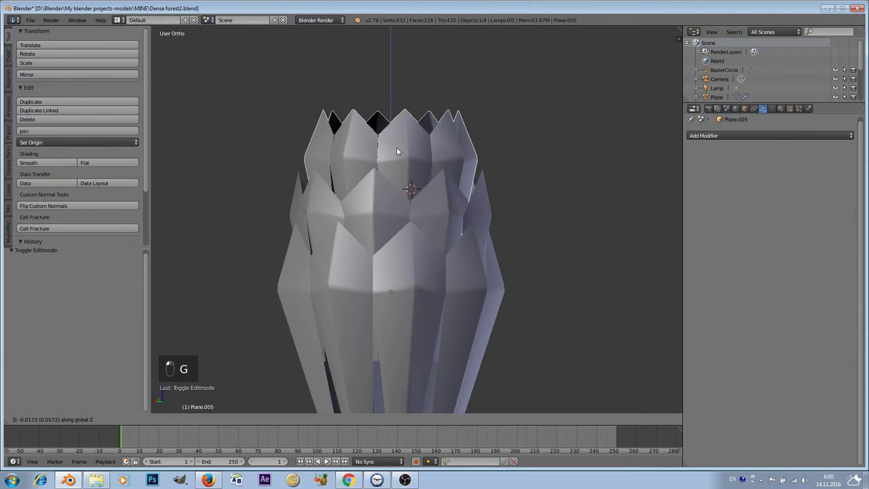
{"action": "key", "text": "z"}
{"action": "left_click", "coordinate": [398, 164]}
{"action": "scroll", "coordinate": [494, 163], "scroll_direction": "up", "scroll_amount": 3}
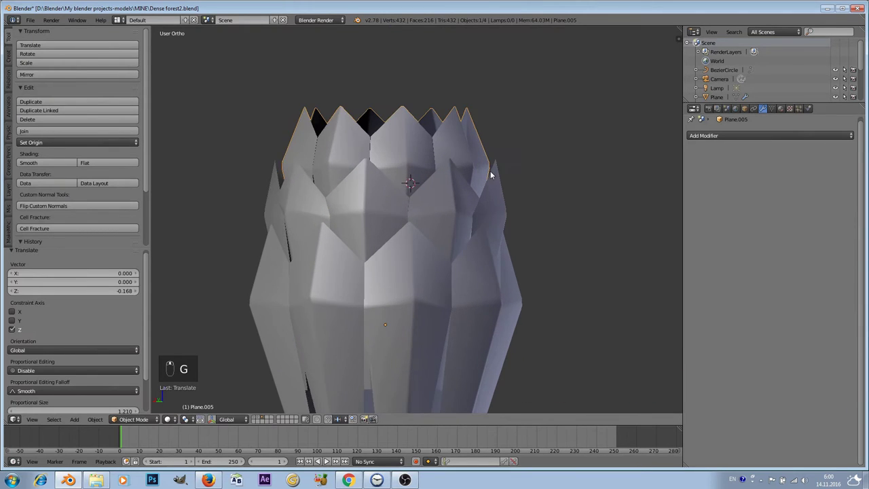
Step: Duplicate the top ring, then raise, rotate, shrink, and vertically reposition the copy
{"action": "key", "text": "shift+d"}
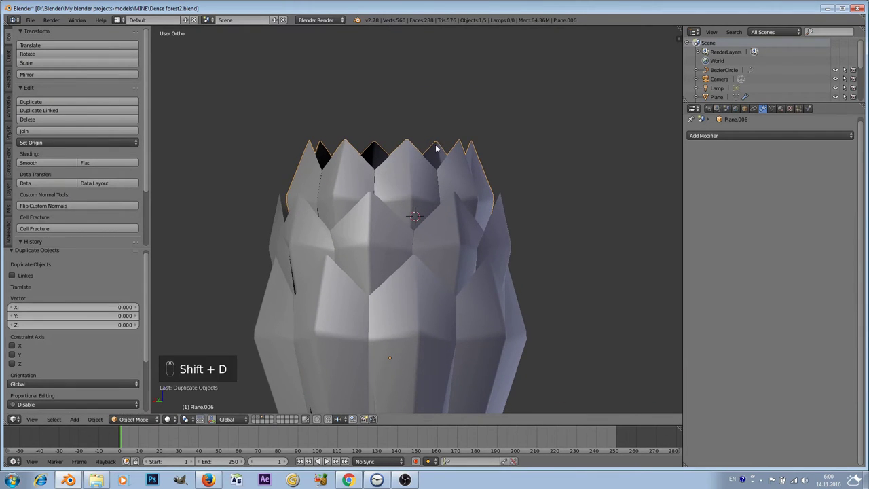
{"action": "key", "text": "g"}
{"action": "left_click", "coordinate": [509, 60]}
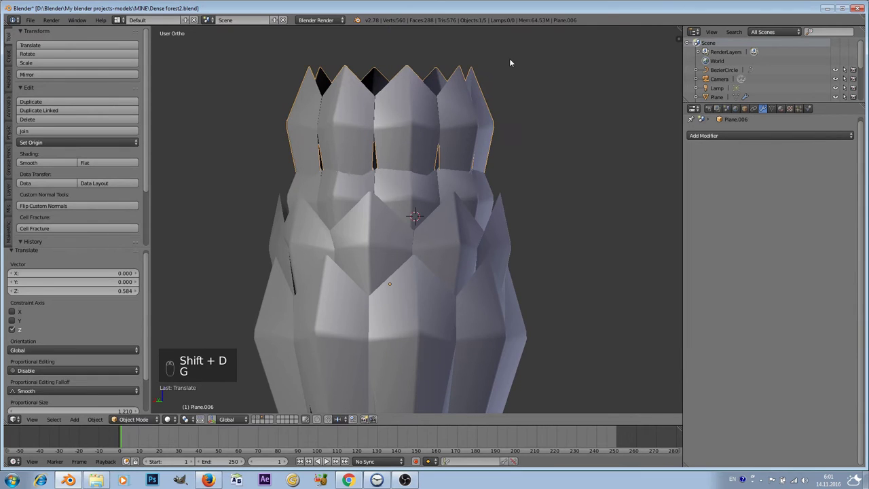
{"action": "key", "text": "r"}
{"action": "left_click", "coordinate": [403, 83]}
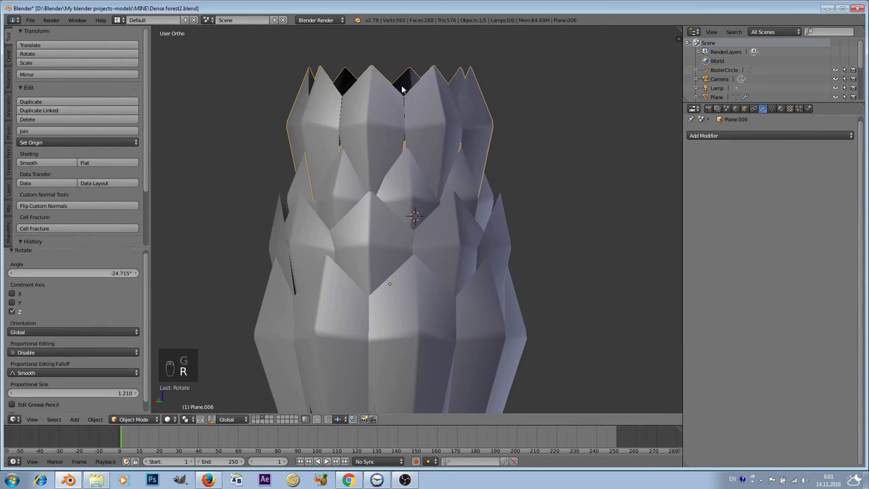
{"action": "key", "text": "s"}
{"action": "left_click", "coordinate": [492, 106]}
{"action": "key", "text": "g"}
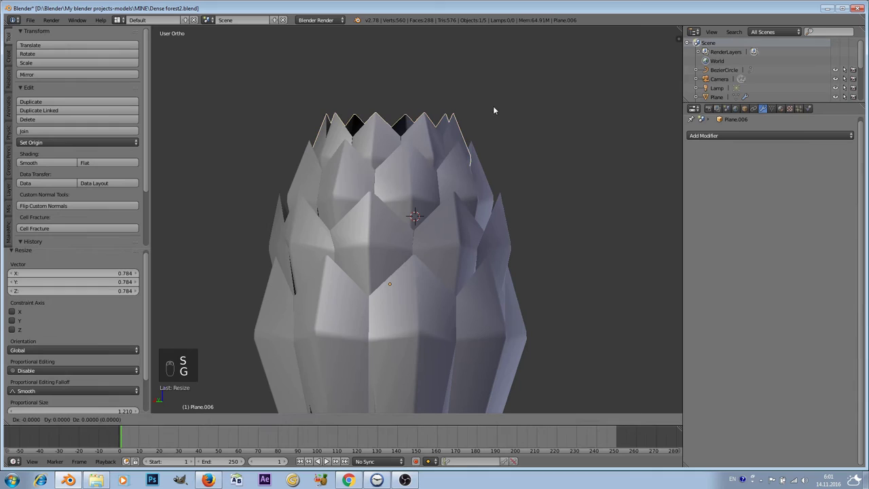
{"action": "key", "text": "z"}
{"action": "left_click", "coordinate": [493, 103]}
{"action": "scroll", "coordinate": [494, 105], "scroll_direction": "down", "scroll_amount": 3}
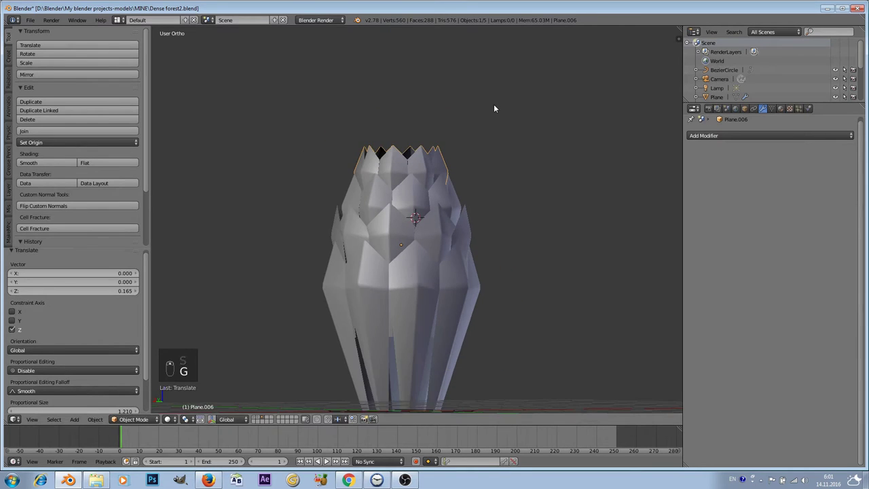
Step: Duplicate that ring again, lift the copy above it, shrink it, and adjust its height
{"action": "key", "text": "shift+d"}
{"action": "key", "text": "g"}
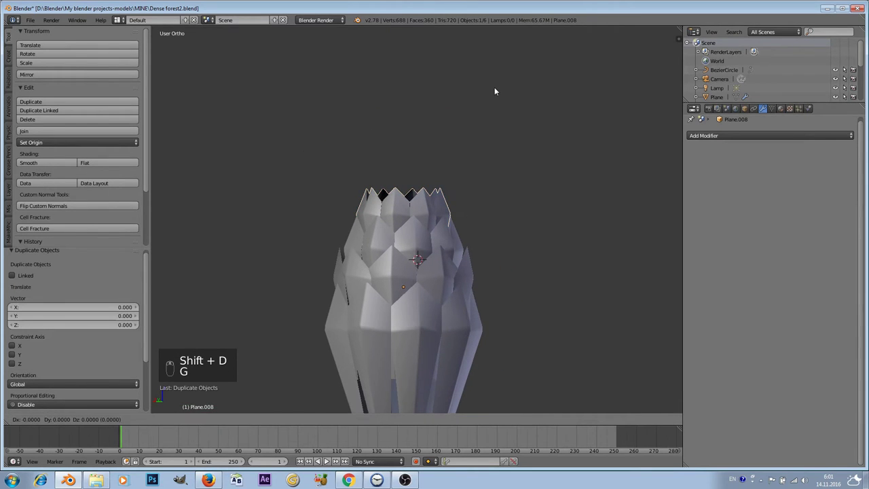
{"action": "key", "text": "z"}
{"action": "left_click", "coordinate": [490, 64]}
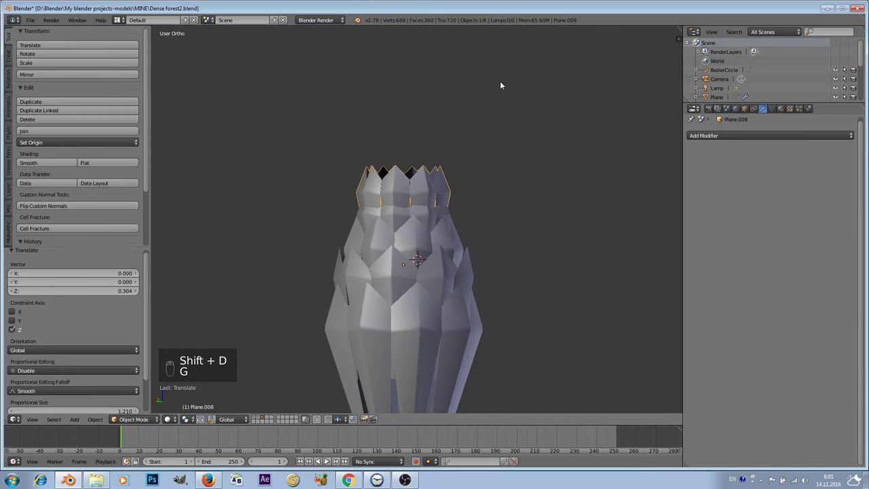
{"action": "key", "text": "s"}
{"action": "left_click", "coordinate": [473, 109]}
{"action": "key", "text": "g"}
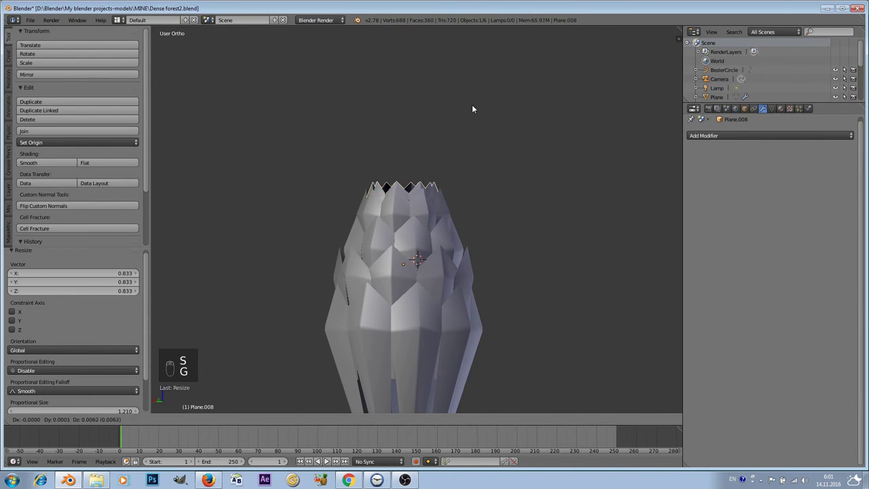
{"action": "key", "text": "z"}
{"action": "left_click", "coordinate": [466, 85]}
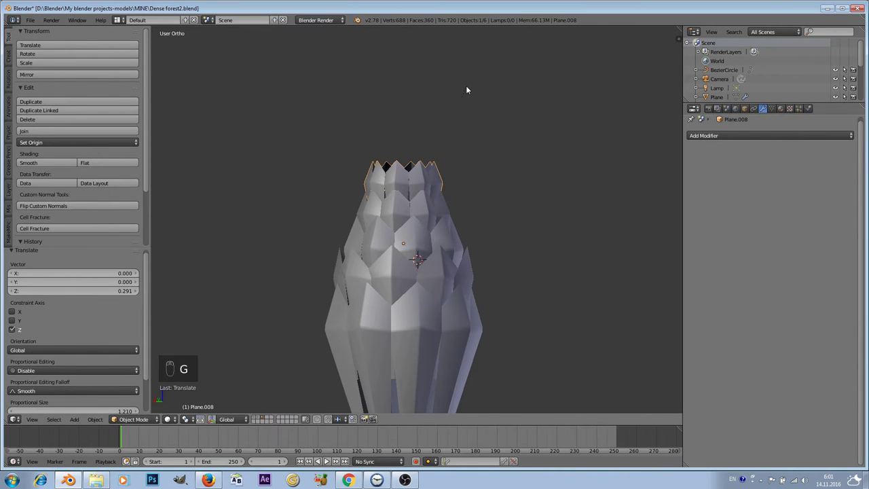
Step: Twist the copy around Z, shrink it to 0.930, twist it 4.572°, then duplicate it as Plane.009
{"action": "key", "text": "r"}
{"action": "key", "text": "z"}
{"action": "left_click", "coordinate": [387, 107]}
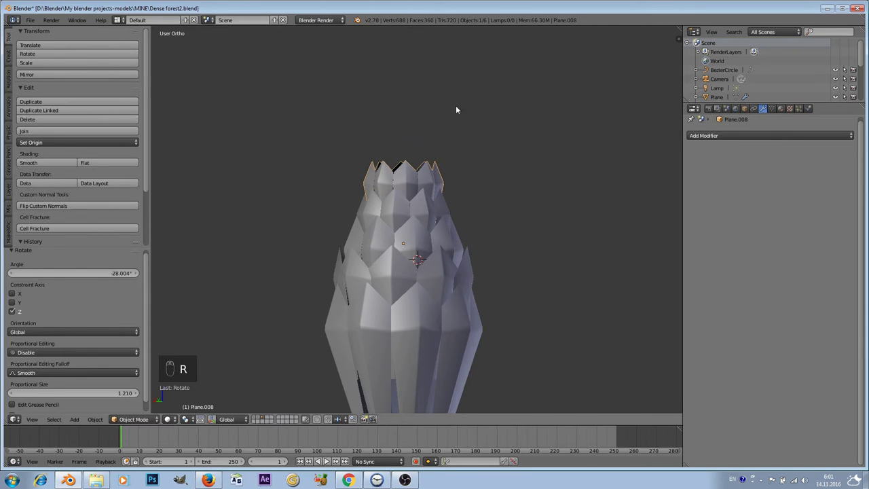
{"action": "key", "text": "s"}
{"action": "left_click", "coordinate": [494, 112]}
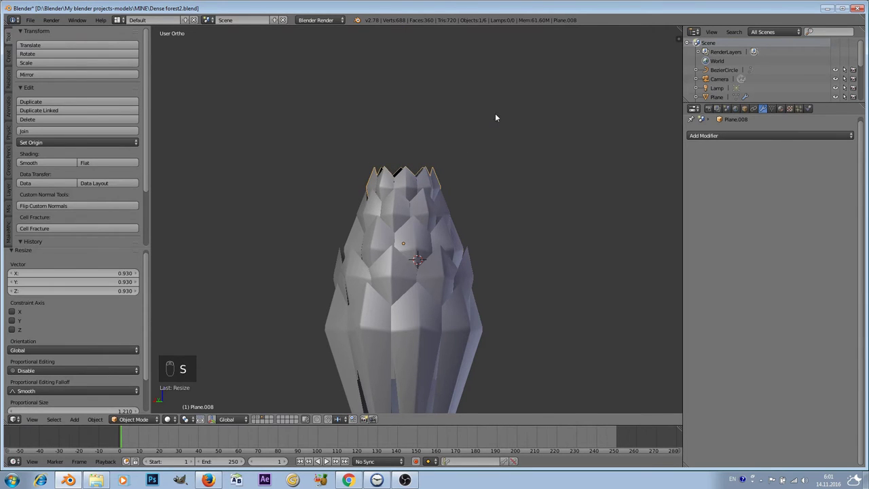
{"action": "scroll", "coordinate": [494, 117], "scroll_direction": "up", "scroll_amount": 3}
{"action": "middle_click_drag", "start_coordinate": [494, 116], "coordinate": [506, 132]}
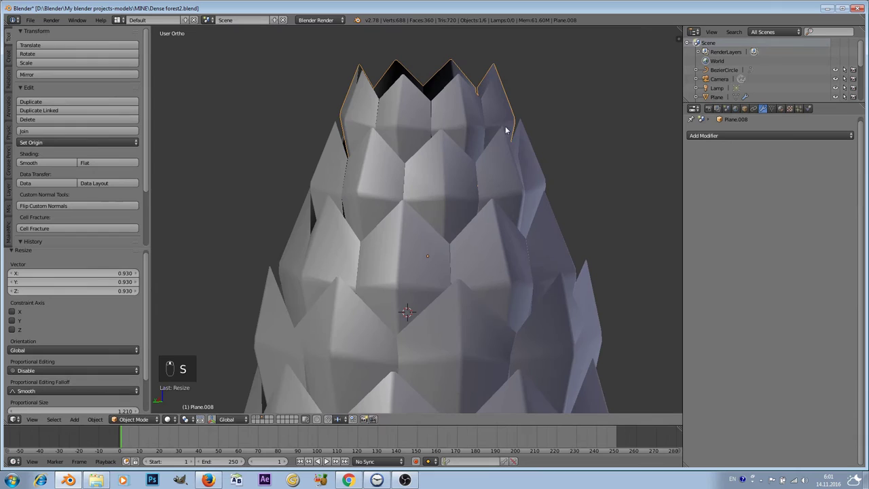
{"action": "key", "text": "r"}
{"action": "key", "text": "z"}
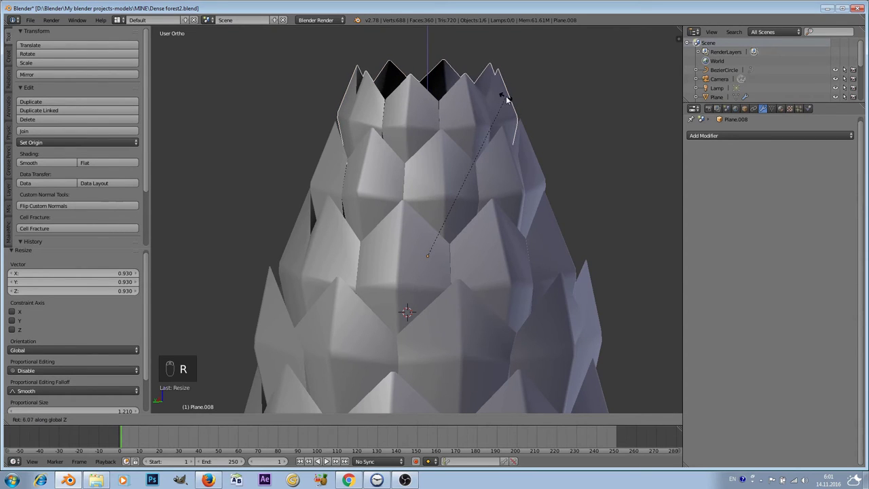
{"action": "left_click", "coordinate": [512, 101]}
{"action": "scroll", "coordinate": [506, 104], "scroll_direction": "down", "scroll_amount": 3}
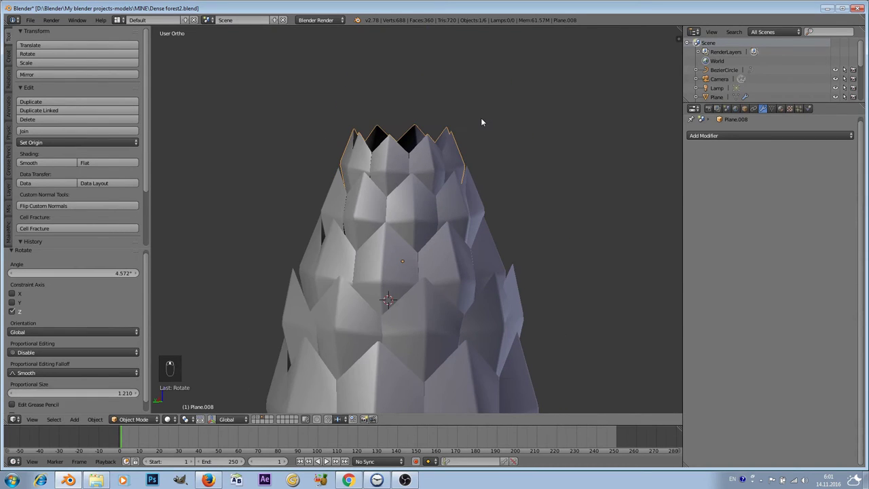
{"action": "key", "text": "shift+d"}
Step: Raise the copied ring along Z, shrink it, and twist it around the vertical axis
{"action": "key", "text": "g"}
{"action": "key", "text": "z"}
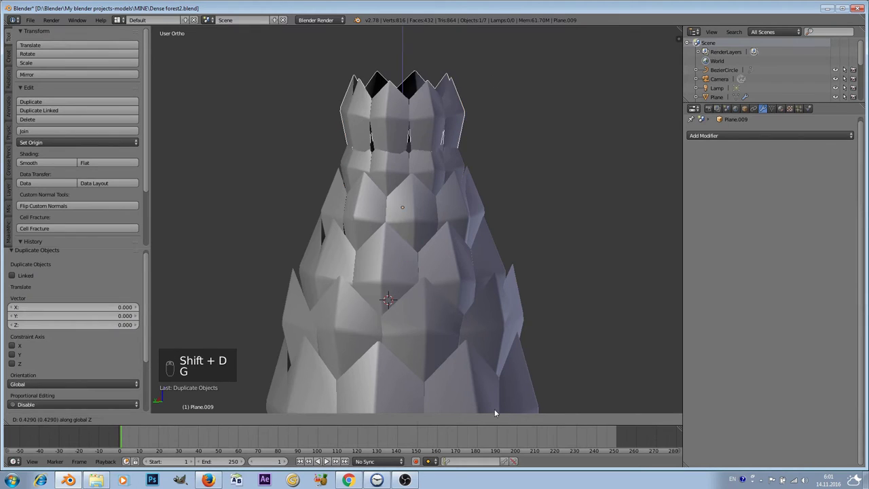
{"action": "left_click", "coordinate": [502, 55]}
{"action": "key", "text": "s"}
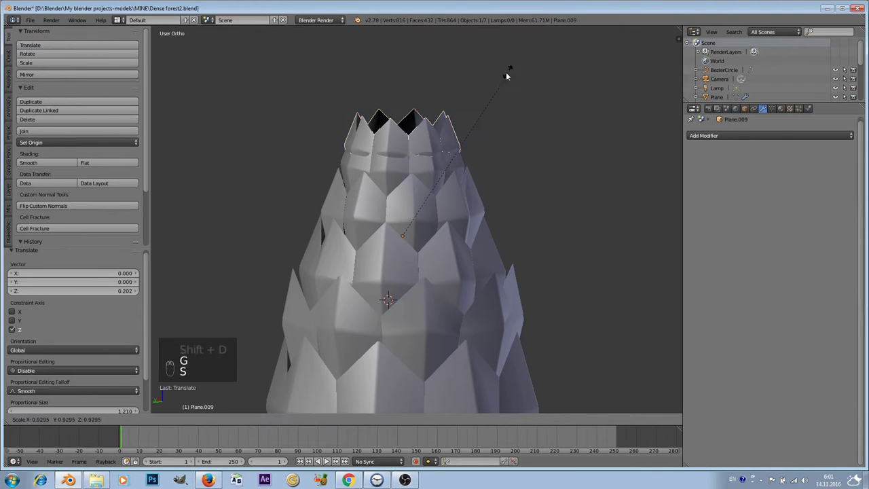
{"action": "left_click", "coordinate": [492, 78]}
{"action": "key", "text": "r"}
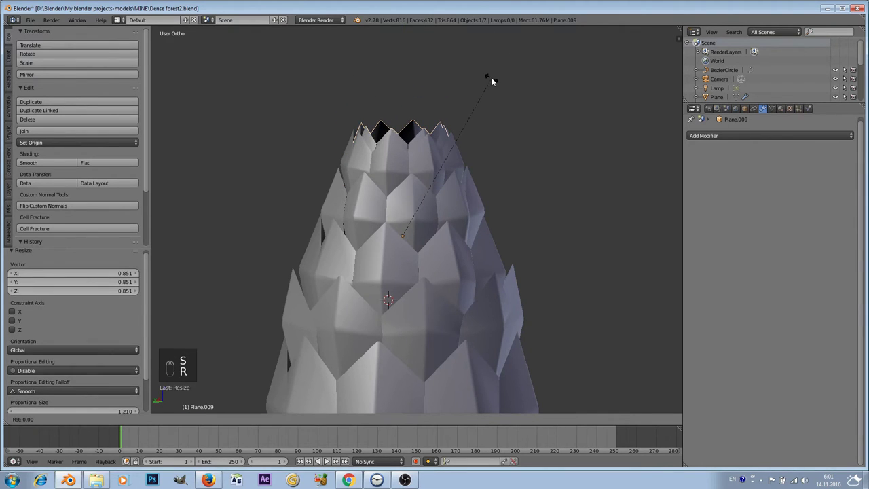
{"action": "key", "text": "z"}
{"action": "left_click", "coordinate": [418, 87]}
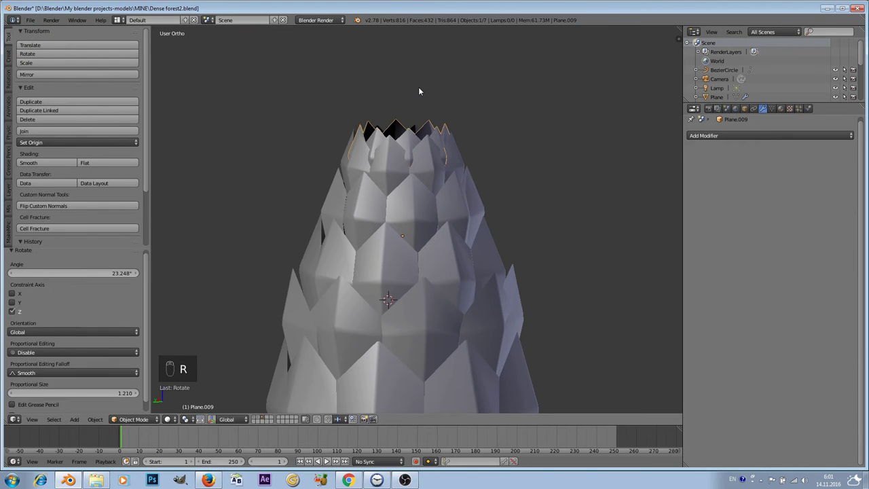
Step: Lift the ring higher along Z and shrink it further to narrow the tier
{"action": "key", "text": "g"}
{"action": "key", "text": "z"}
{"action": "left_click", "coordinate": [419, 61]}
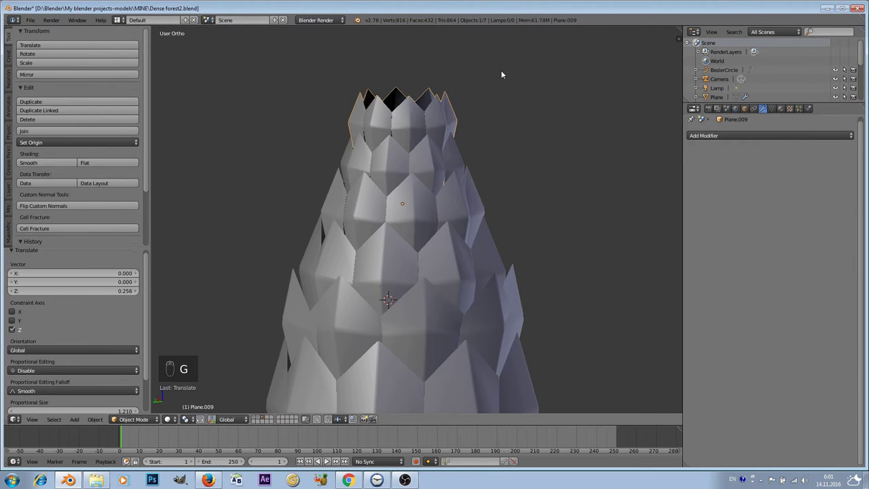
{"action": "key", "text": "s"}
{"action": "left_click", "coordinate": [474, 82]}
{"action": "scroll", "coordinate": [473, 102], "scroll_direction": "down", "scroll_amount": 5}
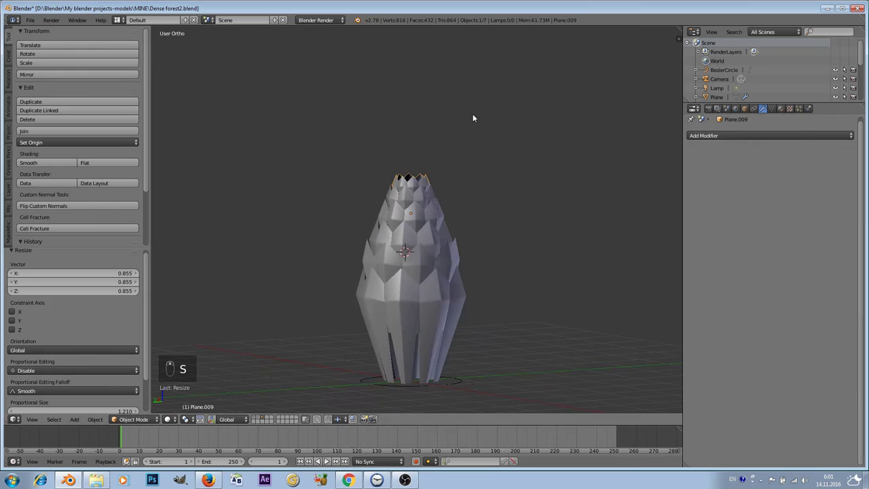
{"action": "scroll", "coordinate": [474, 122], "scroll_direction": "up", "scroll_amount": 5}
{"action": "scroll", "coordinate": [489, 109], "scroll_direction": "down", "scroll_amount": 5}
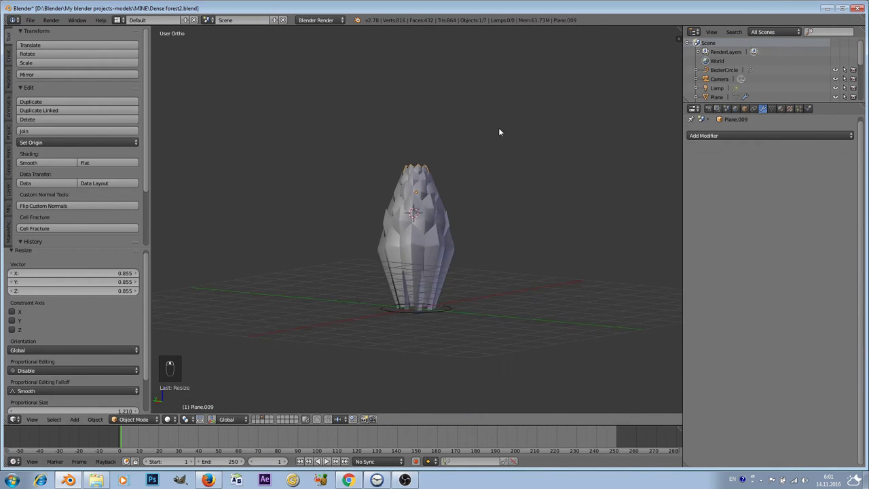
{"action": "scroll", "coordinate": [506, 128], "scroll_direction": "up", "scroll_amount": 5}
{"action": "scroll", "coordinate": [507, 114], "scroll_direction": "up", "scroll_amount": 3}
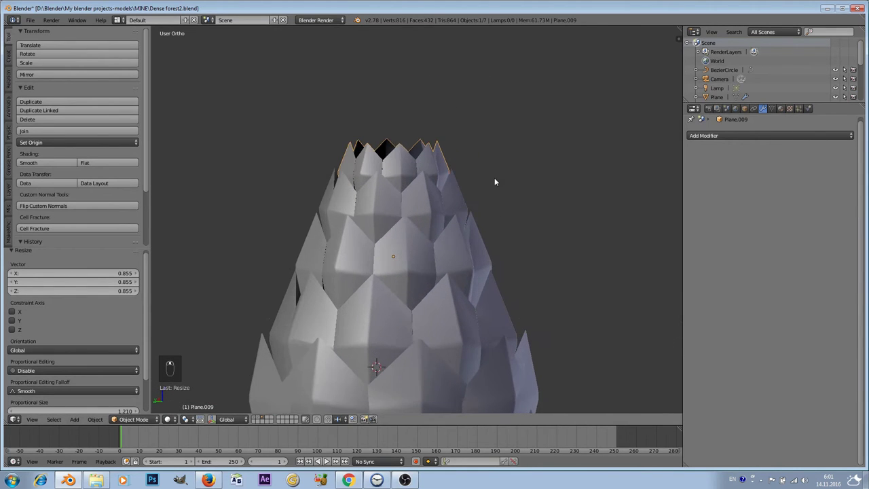
Step: Duplicate the top ring in place as Plane.010, raise it, and twist it 23.57° about Z
{"action": "key", "text": "shift+d"}
{"action": "right_click", "coordinate": [502, 149]}
{"action": "key", "text": "g"}
{"action": "key", "text": "z"}
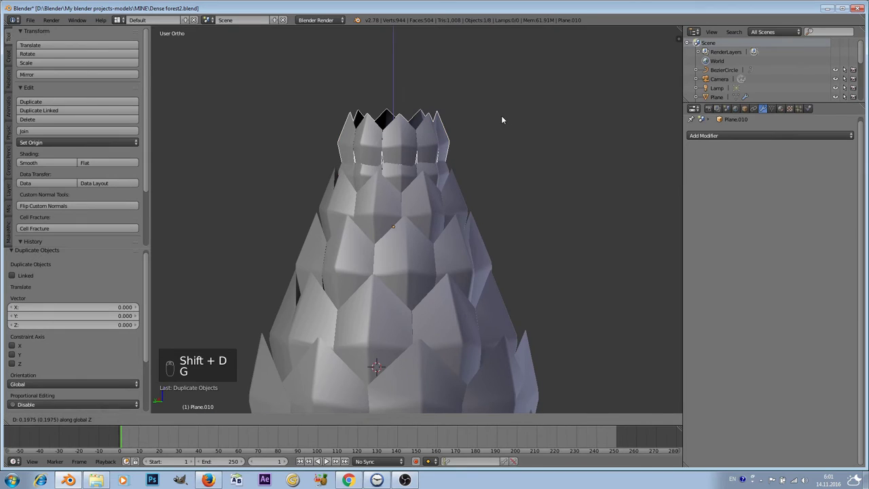
{"action": "left_click", "coordinate": [506, 115]}
{"action": "key", "text": "r"}
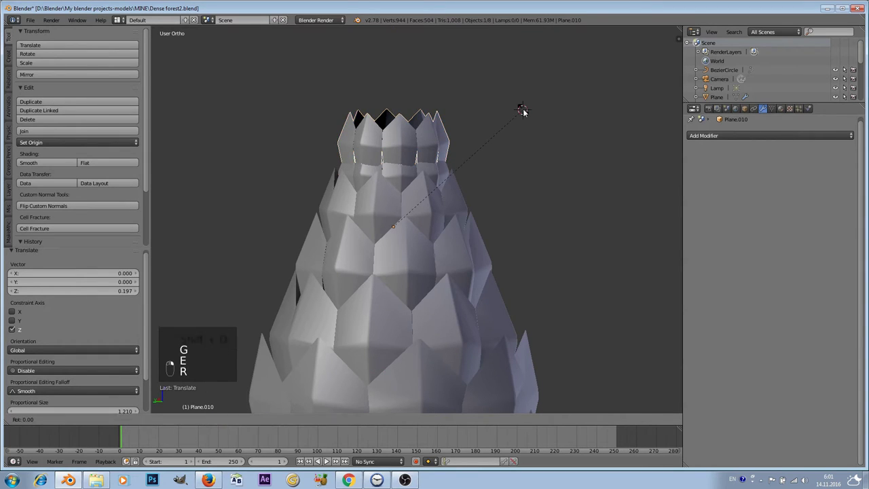
{"action": "key", "text": "z"}
{"action": "left_click", "coordinate": [440, 129]}
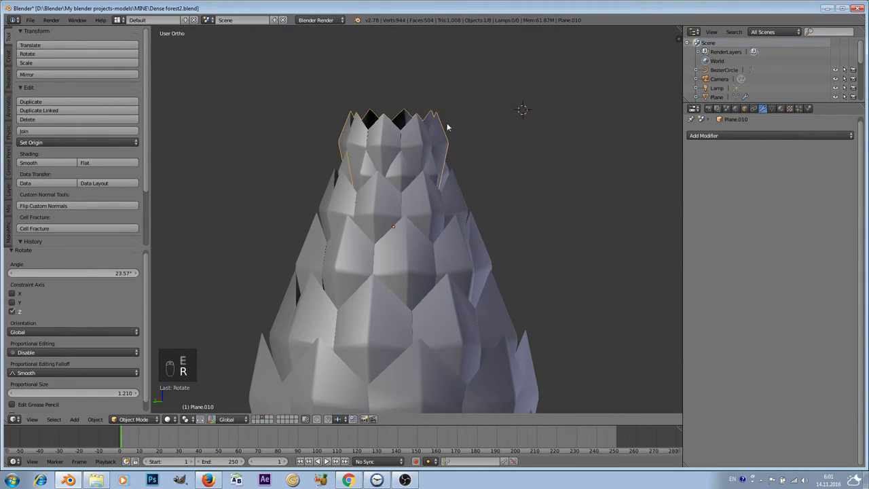
Step: Shrink Plane.010 to 0.778, raise it 0.144, and stretch it 1.179 along Z
{"action": "key", "text": "s"}
{"action": "left_click", "coordinate": [477, 117]}
{"action": "key", "text": "g"}
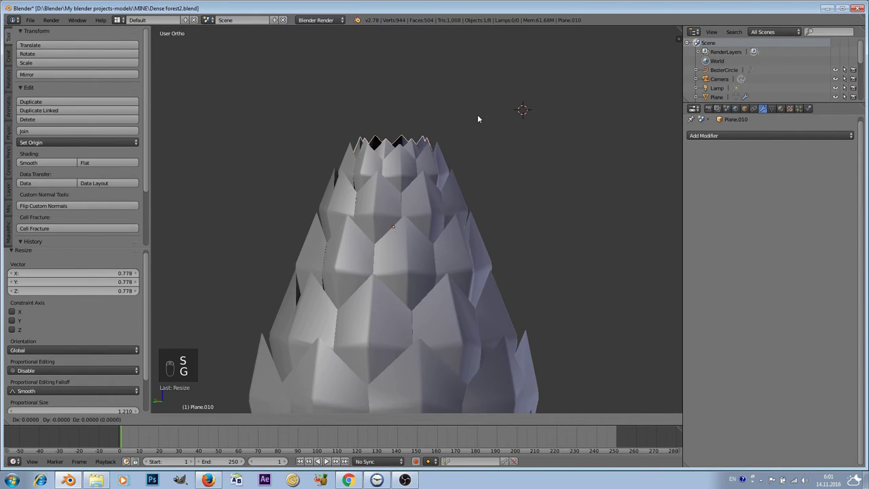
{"action": "key", "text": "z"}
{"action": "left_click", "coordinate": [477, 95]}
{"action": "key", "text": "s"}
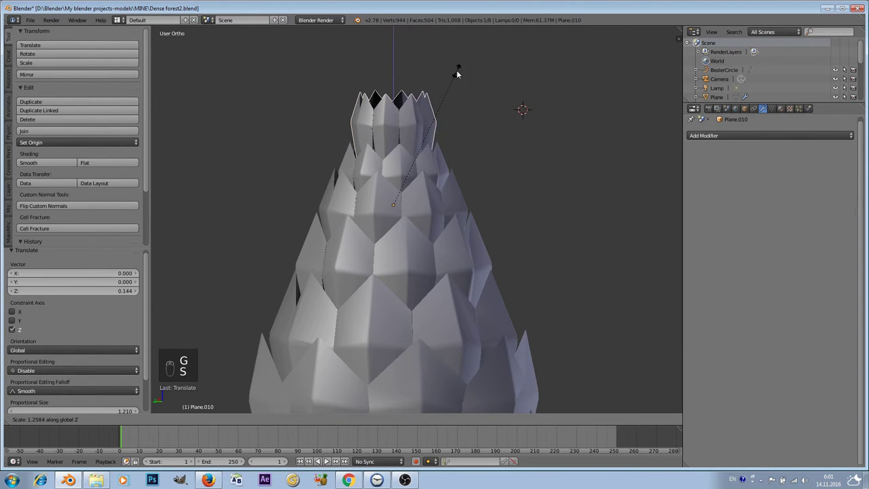
{"action": "left_click", "coordinate": [454, 88]}
Step: Put the top ring into Edit Mode and brush-select its crown tip vertices
{"action": "scroll", "coordinate": [467, 95], "scroll_direction": "up", "scroll_amount": 3}
{"action": "middle_click_drag", "start_coordinate": [467, 98], "coordinate": [486, 221], "text": "shift"}
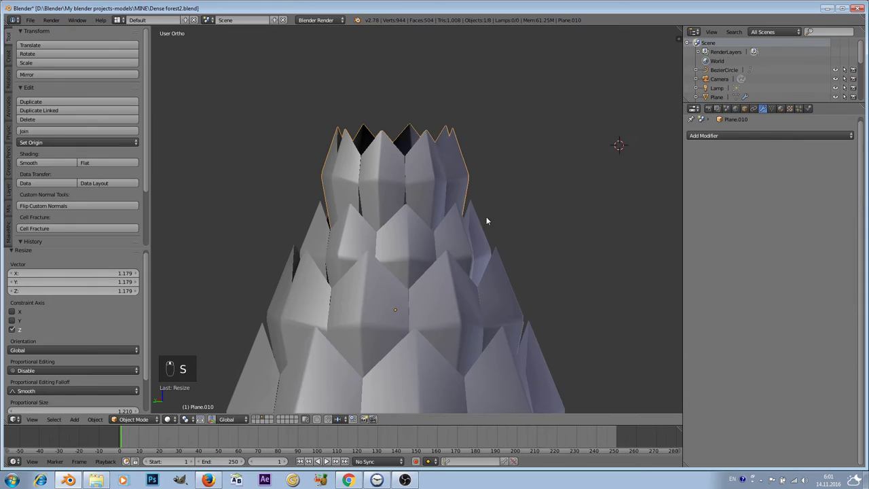
{"action": "left_click", "coordinate": [134, 419]}
{"action": "left_click", "coordinate": [134, 395]}
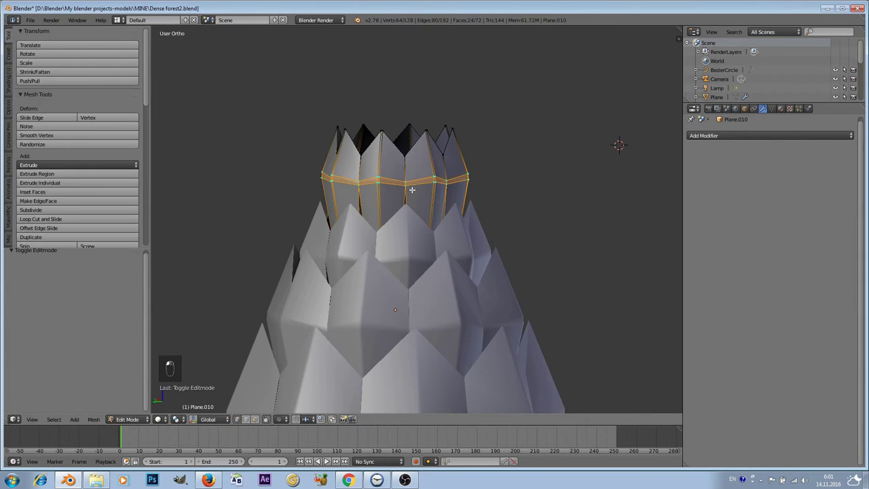
{"action": "key", "text": "a"}
{"action": "key", "text": "c"}
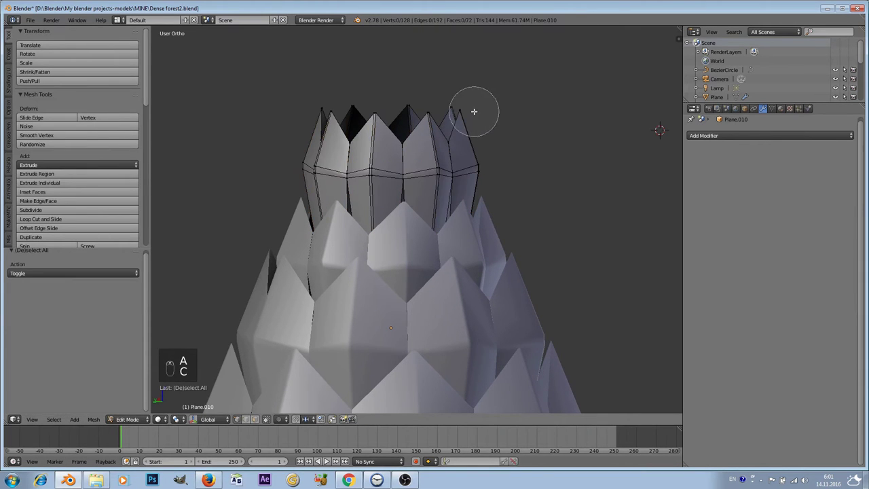
{"action": "left_click_drag", "start_coordinate": [471, 111], "coordinate": [312, 120]}
{"action": "right_click", "coordinate": [491, 105]}
Step: Add the remaining tip vertices to the selection from above, then clear the selection
{"action": "key", "text": "c"}
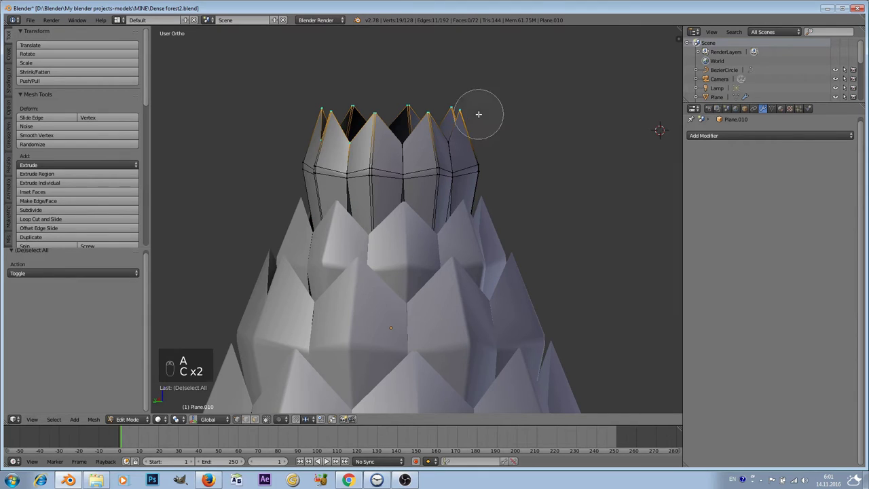
{"action": "left_click_drag", "start_coordinate": [477, 110], "coordinate": [353, 121]}
{"action": "right_click", "coordinate": [431, 112]}
{"action": "middle_click_drag", "start_coordinate": [431, 111], "coordinate": [339, 160]}
{"action": "key", "text": "c"}
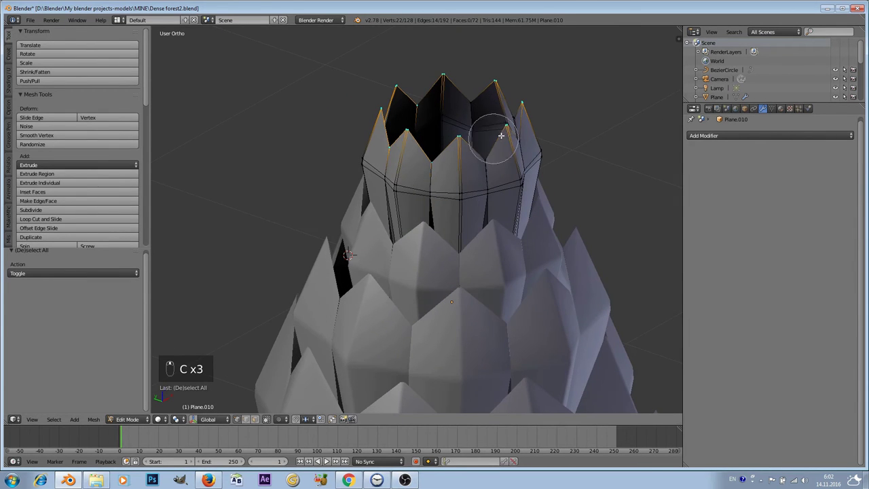
{"action": "left_click_drag", "start_coordinate": [500, 136], "coordinate": [508, 132]}
{"action": "right_click", "coordinate": [508, 132]}
{"action": "mouse_move", "coordinate": [508, 132]}
{"action": "middle_mouse_down"}
{"action": "mouse_move", "coordinate": [493, 122]}
{"action": "mouse_move", "coordinate": [220, 184]}
{"action": "mouse_move", "coordinate": [210, 360]}
{"action": "middle_mouse_up"}
{"action": "key", "text": "a"}
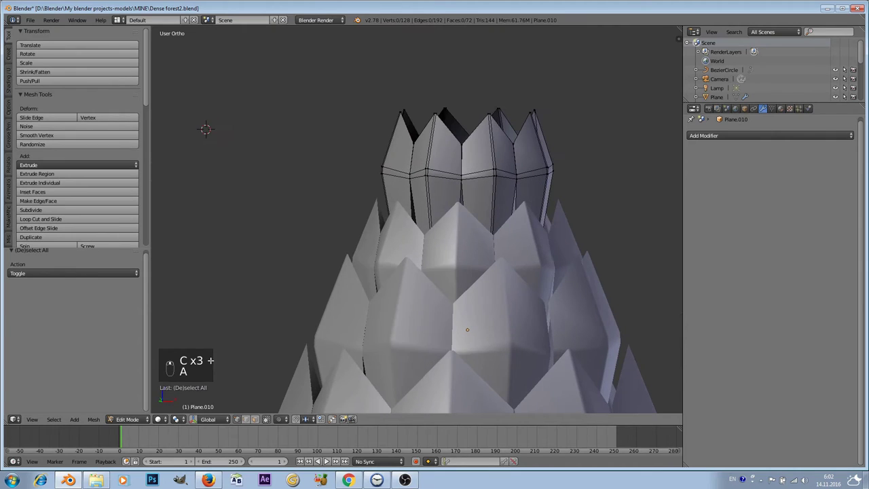
Step: In wireframe shading, select all the top ring's tip vertices and shrink them to 0.732
{"action": "left_click", "coordinate": [161, 421]}
{"action": "left_click", "coordinate": [173, 404]}
{"action": "key", "text": "c"}
{"action": "mouse_move", "coordinate": [554, 117]}
{"action": "left_mouse_down"}
{"action": "mouse_move", "coordinate": [430, 127]}
{"action": "mouse_move", "coordinate": [388, 116]}
{"action": "left_mouse_up"}
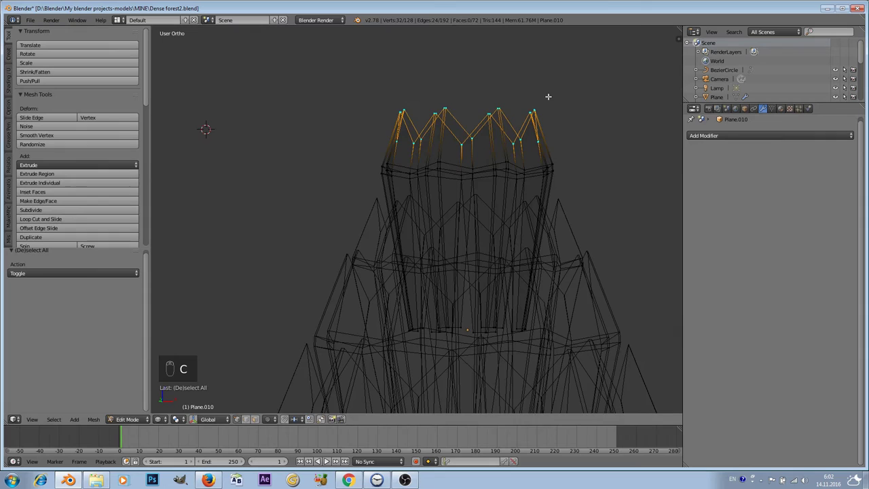
{"action": "key", "text": "s"}
{"action": "left_click", "coordinate": [526, 102]}
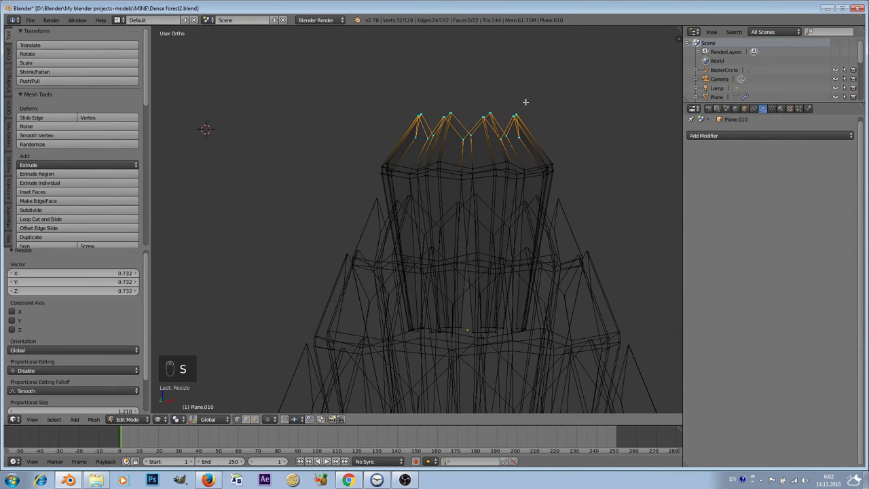
Step: Return to solid shading and bring up the Alt+M merge options for the tips
{"action": "scroll", "coordinate": [539, 141], "scroll_direction": "up", "scroll_amount": 1}
{"action": "left_click", "coordinate": [160, 419]}
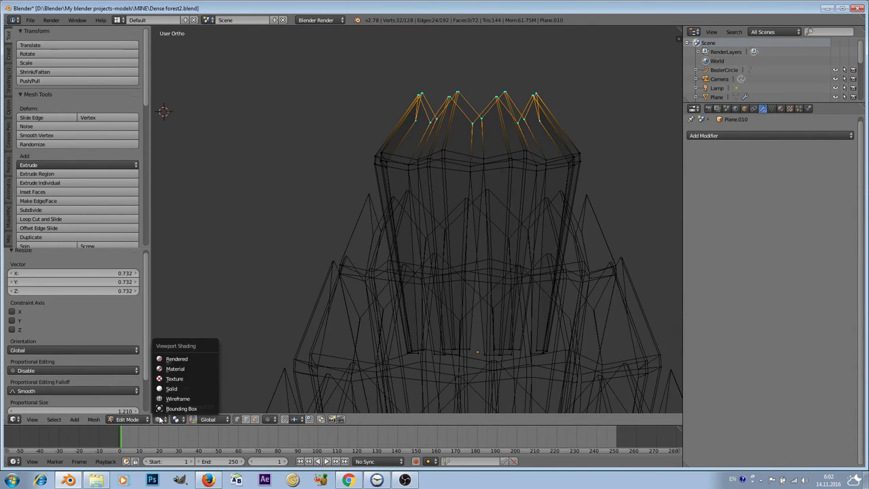
{"action": "left_click", "coordinate": [171, 389]}
{"action": "scroll", "coordinate": [462, 177], "scroll_direction": "down", "scroll_amount": 4}
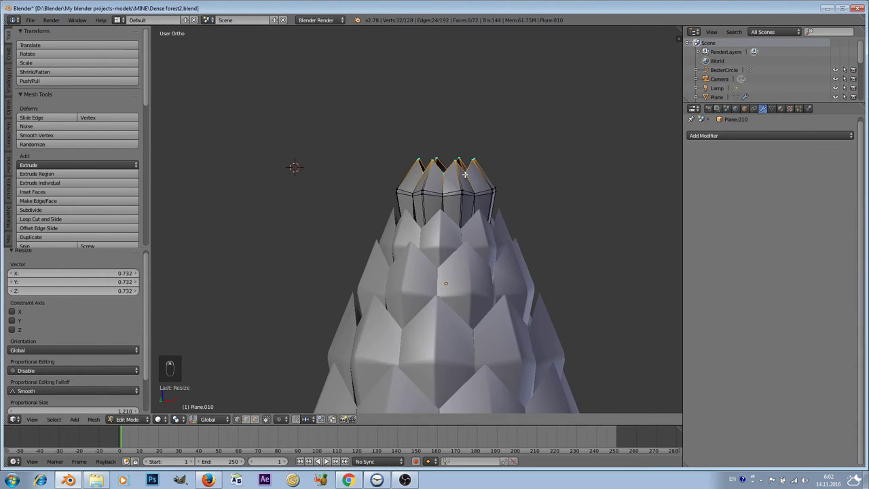
{"action": "key", "text": "alt+m"}
Step: Merge the tips At Center into one apex, then lower the whole top ring 0.075 along Z
{"action": "left_click", "coordinate": [466, 177]}
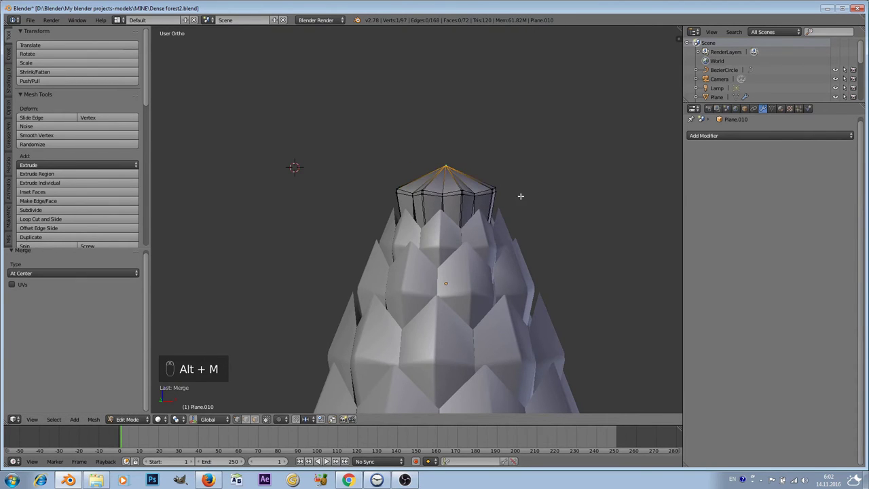
{"action": "scroll", "coordinate": [485, 200], "scroll_direction": "down", "scroll_amount": 2}
{"action": "scroll", "coordinate": [485, 200], "scroll_direction": "up", "scroll_amount": 4}
{"action": "key", "text": "a"}
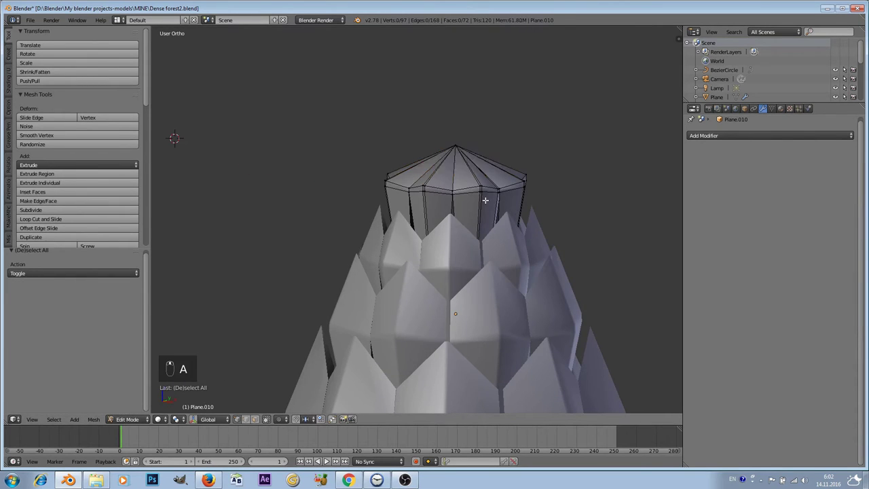
{"action": "key", "text": "a"}
{"action": "key", "text": "a"}
{"action": "key", "text": "g"}
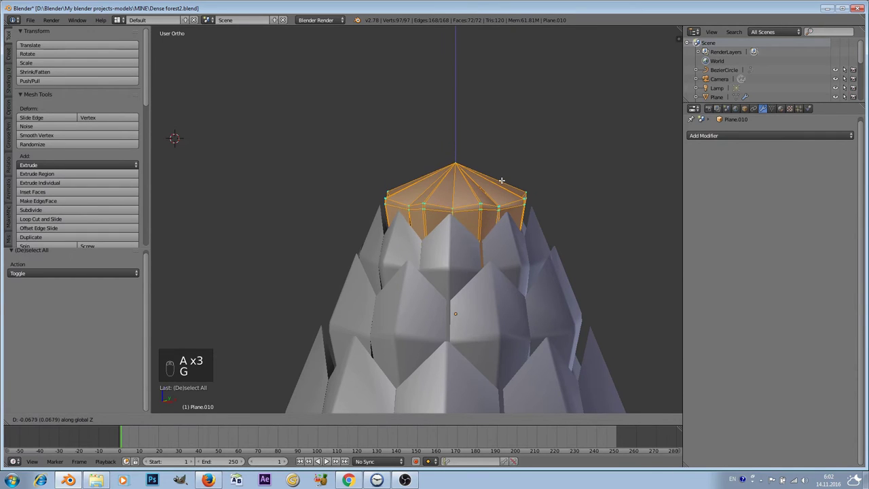
{"action": "left_click", "coordinate": [501, 179]}
Step: Try a Ctrl+R loop cut on the ring cap, cancel it, and reselect the whole ring
{"action": "scroll", "coordinate": [474, 145], "scroll_direction": "up", "scroll_amount": 2}
{"action": "key", "text": "a"}
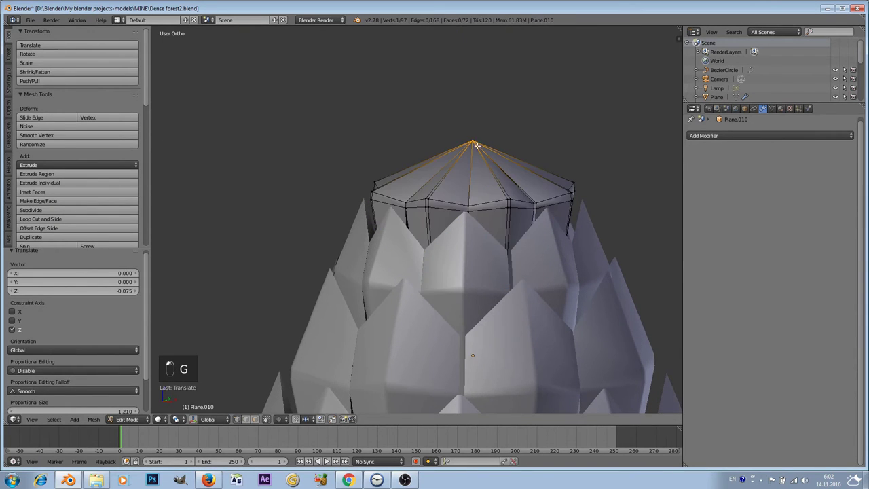
{"action": "scroll", "coordinate": [478, 149], "scroll_direction": "up", "scroll_amount": 1}
{"action": "key", "text": "ctrl+r"}
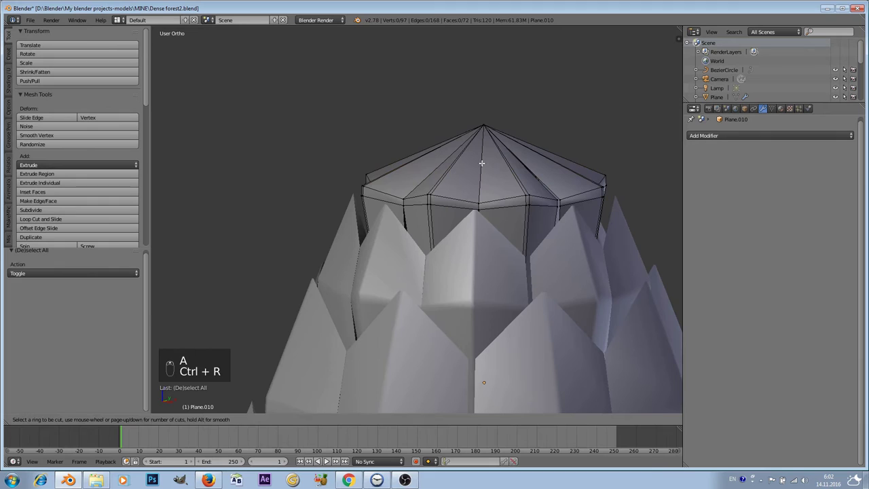
{"action": "key", "text": "ctrl+r"}
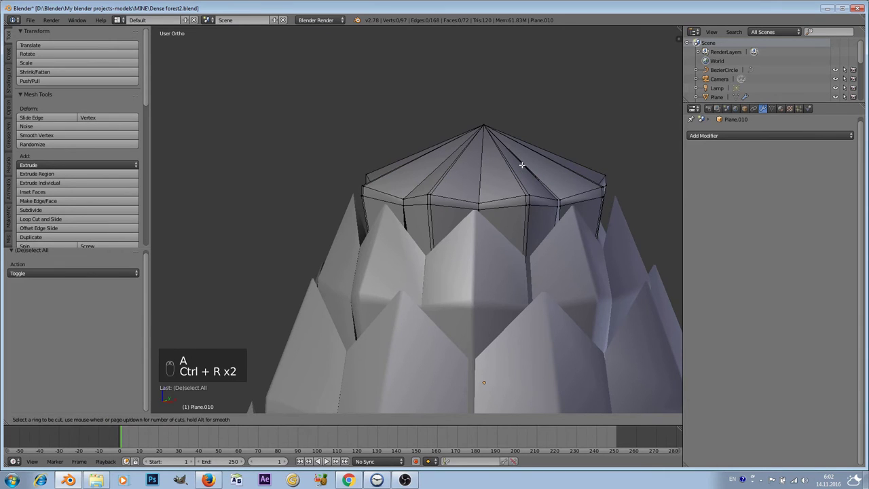
{"action": "middle_click_drag", "start_coordinate": [515, 167], "coordinate": [494, 201]}
{"action": "key", "text": "ctrl+r"}
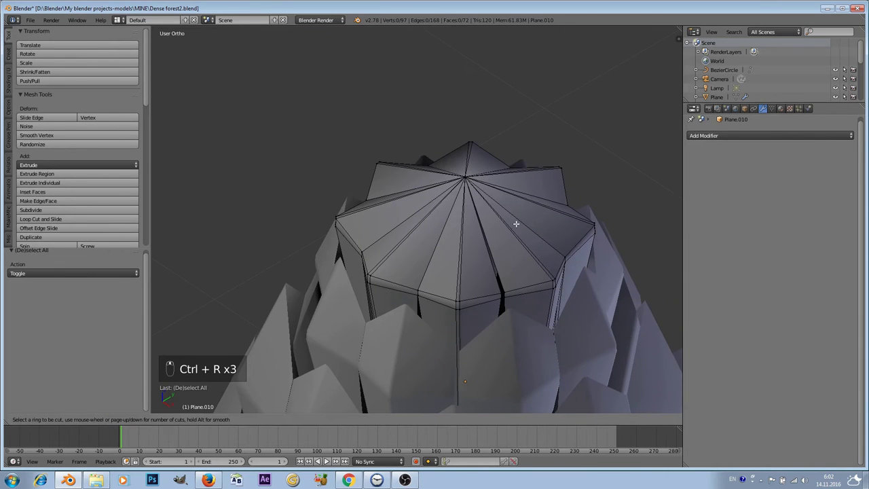
{"action": "right_click", "coordinate": [477, 224]}
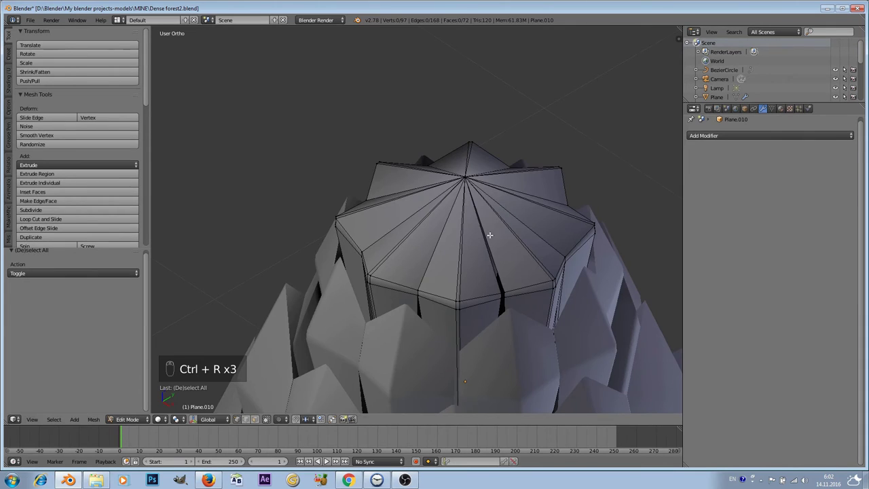
{"action": "scroll", "coordinate": [488, 235], "scroll_direction": "down", "scroll_amount": 5}
{"action": "middle_click_drag", "start_coordinate": [488, 268], "coordinate": [424, 155], "text": "shift"}
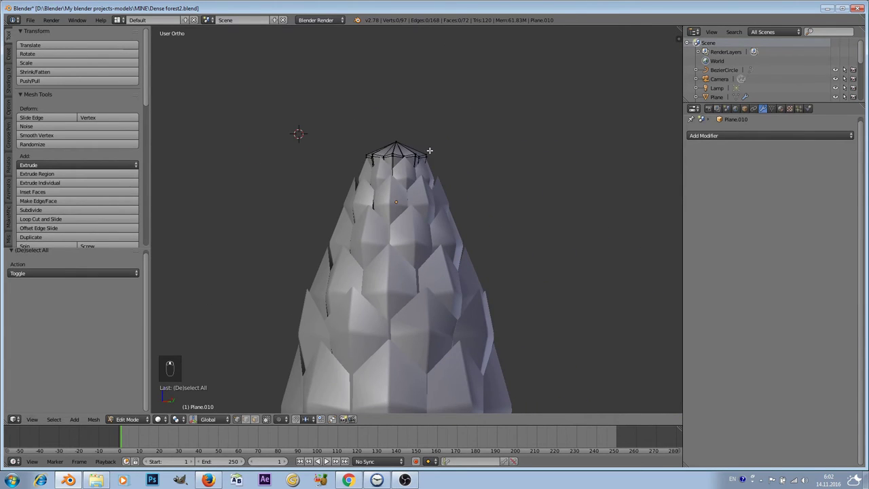
{"action": "key", "text": "a"}
{"action": "scroll", "coordinate": [438, 163], "scroll_direction": "down", "scroll_amount": 4}
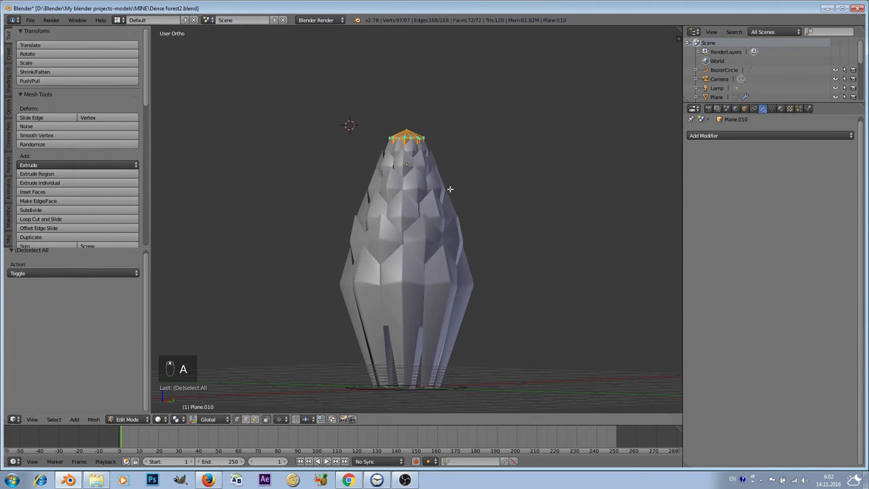
Step: Return to Object Mode and select the bottom ring of scales
{"action": "left_click", "coordinate": [127, 419]}
{"action": "left_click", "coordinate": [133, 408]}
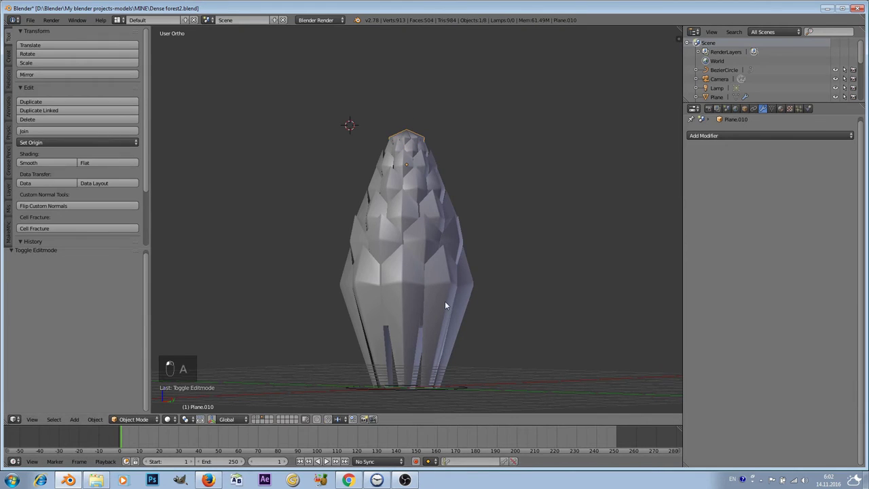
{"action": "right_click", "coordinate": [420, 238]}
{"action": "middle_click_drag", "start_coordinate": [420, 237], "coordinate": [427, 205], "text": "shift"}
Step: Duplicate the bottom ring, rotate it about -48°, enlarge it to 1.221, and lower it beneath the cone
{"action": "key", "text": "shift+d"}
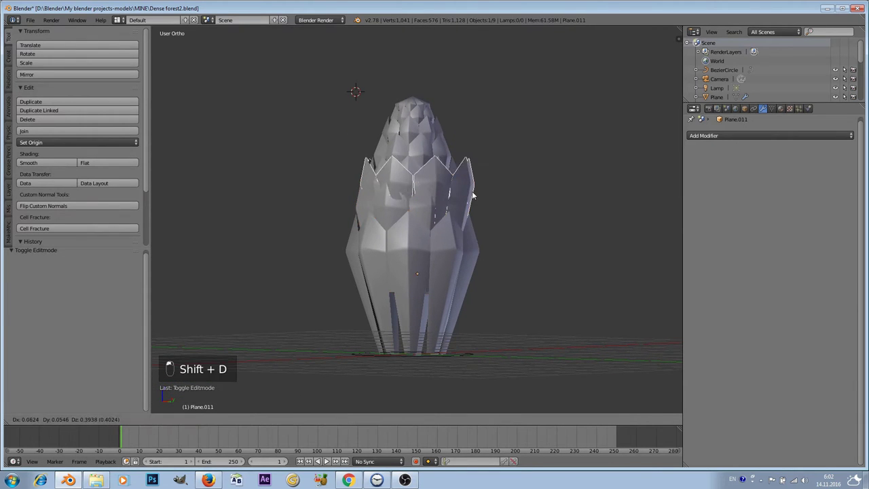
{"action": "right_click", "coordinate": [471, 196]}
{"action": "key", "text": "g"}
{"action": "left_click", "coordinate": [469, 255]}
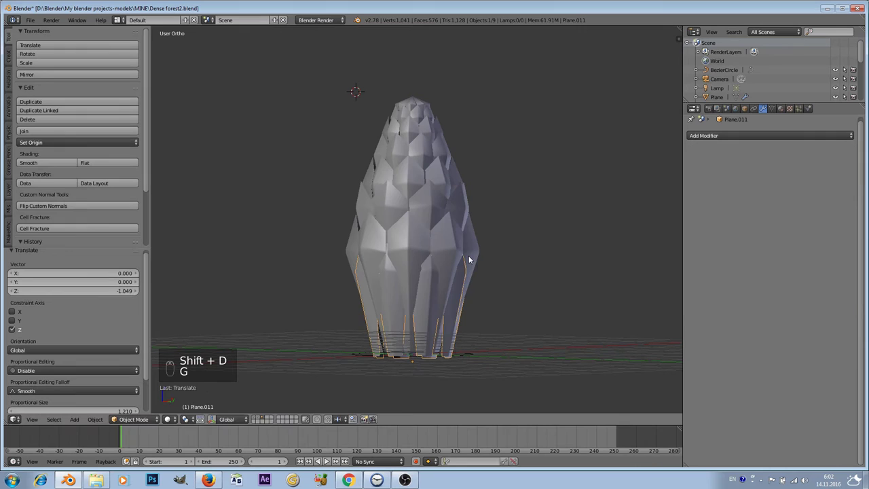
{"action": "key", "text": "r"}
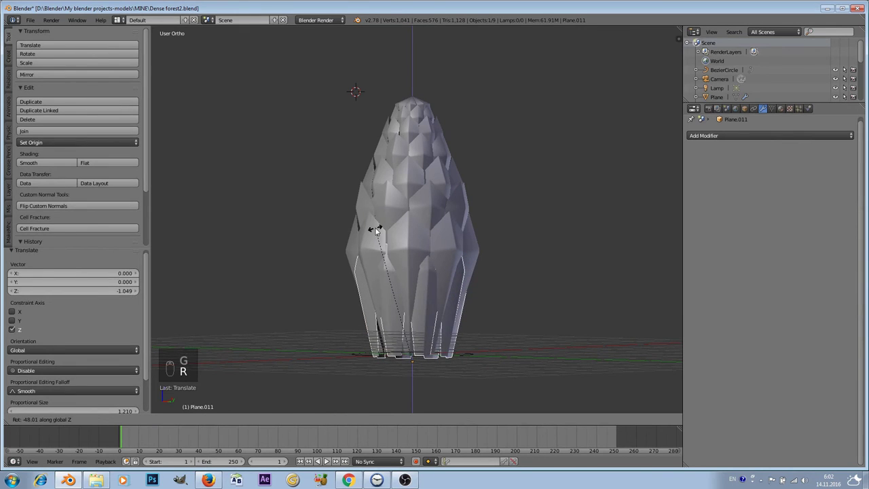
{"action": "left_click", "coordinate": [374, 228]}
{"action": "key", "text": "s"}
{"action": "left_click", "coordinate": [549, 203]}
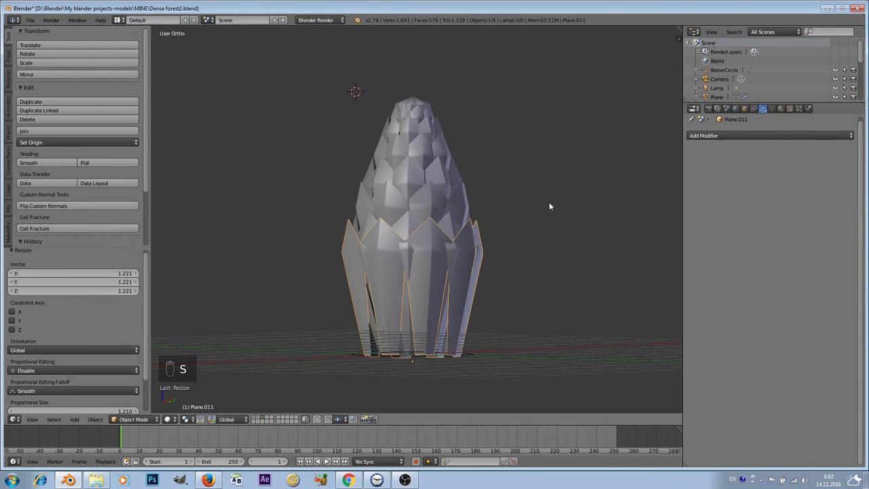
{"action": "key", "text": "g"}
{"action": "key", "text": "z"}
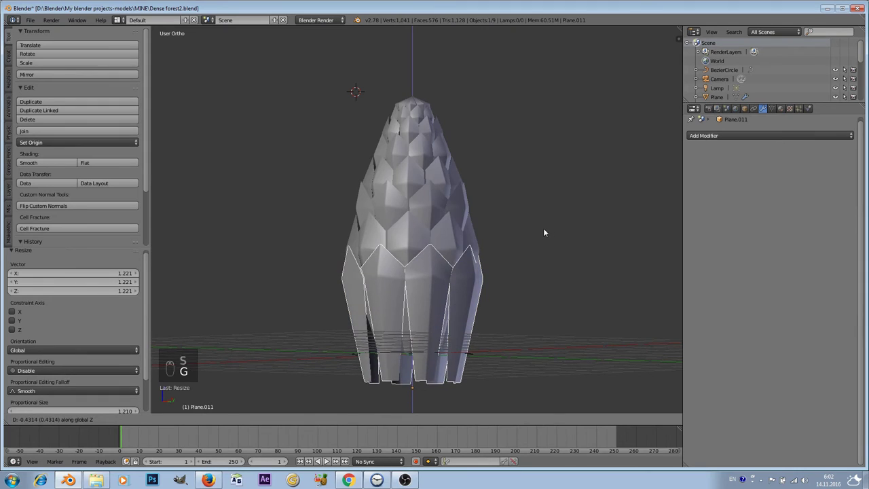
{"action": "left_click", "coordinate": [543, 234]}
{"action": "middle_click_drag", "start_coordinate": [523, 309], "coordinate": [537, 239], "text": "shift"}
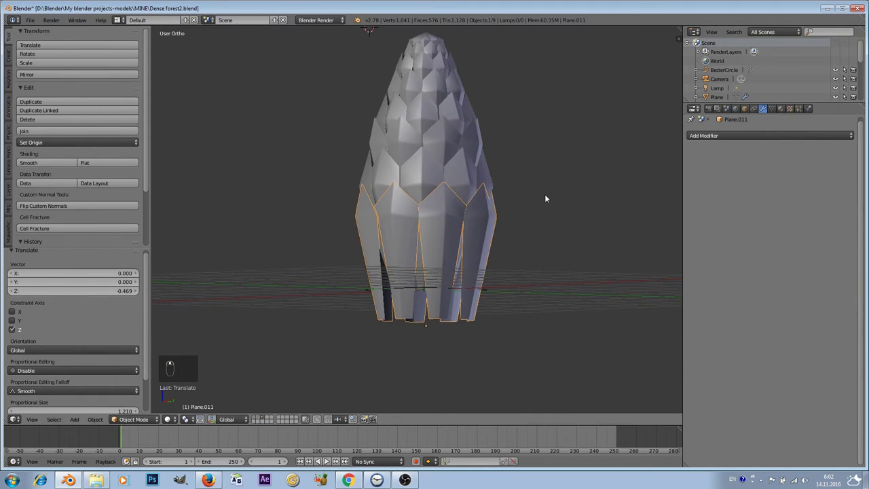
Step: Duplicate that ring, lower it, twist it about -22.9° on Z, and scale it to 1.063
{"action": "key", "text": "shift+d"}
{"action": "key", "text": "g"}
{"action": "key", "text": "z"}
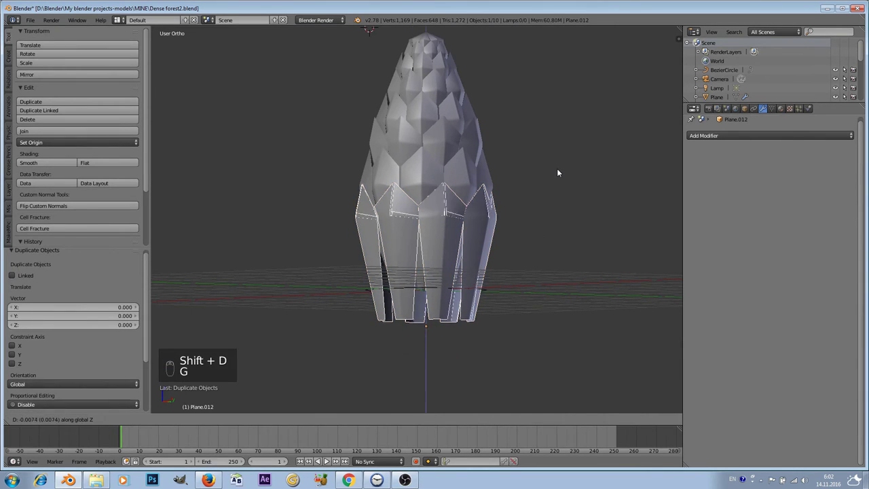
{"action": "left_click", "coordinate": [557, 198]}
{"action": "key", "text": "r"}
{"action": "key", "text": "z"}
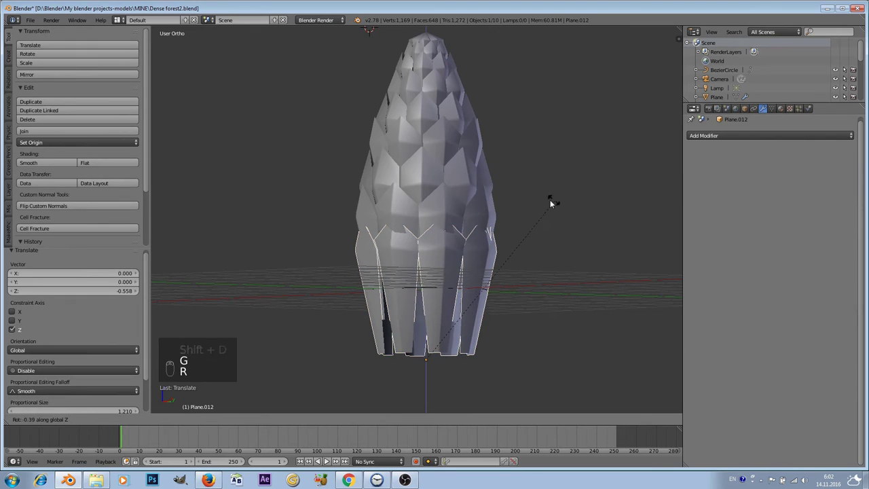
{"action": "left_click", "coordinate": [481, 207]}
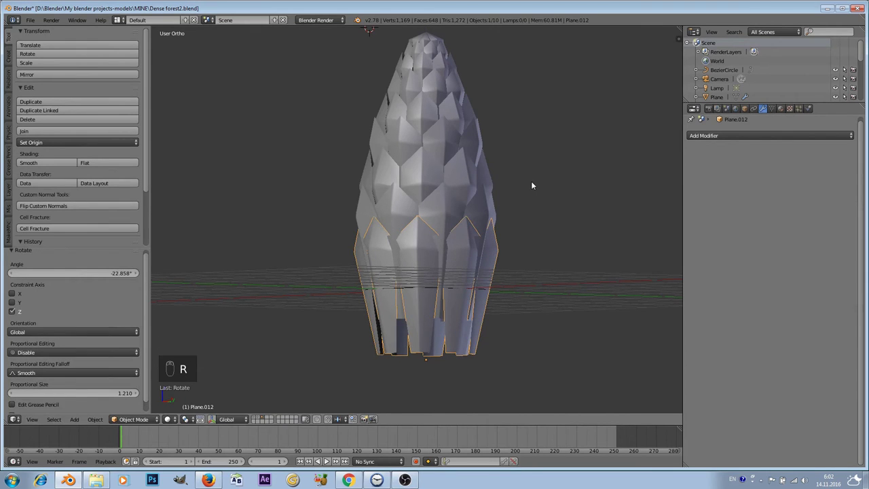
{"action": "key", "text": "s"}
{"action": "left_click", "coordinate": [549, 178]}
{"action": "key", "text": "g"}
{"action": "key", "text": "z"}
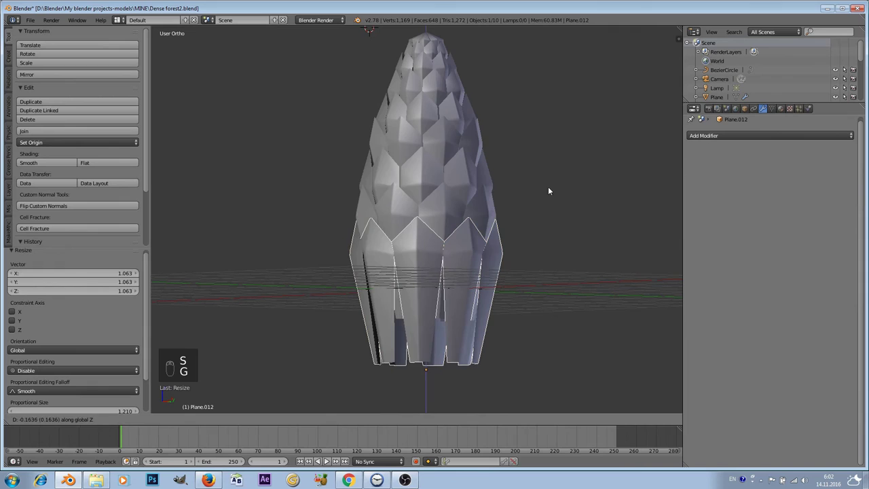
{"action": "left_click", "coordinate": [546, 190]}
{"action": "scroll", "coordinate": [530, 204], "scroll_direction": "down", "scroll_amount": 3}
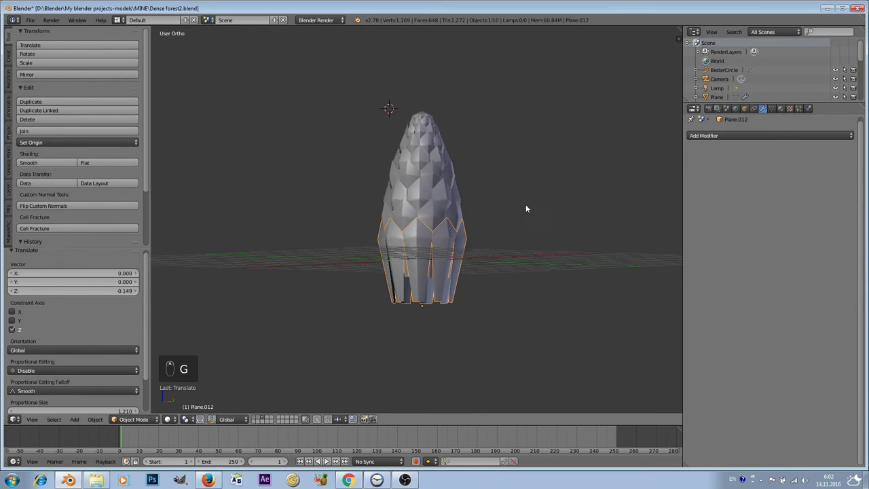
{"action": "middle_click_drag", "start_coordinate": [526, 208], "coordinate": [521, 184], "text": "shift"}
Step: Duplicate the lowest ring as Plane.013, move it down, and twist it -22.04° about Z
{"action": "key", "text": "shift+d"}
{"action": "right_click", "coordinate": [529, 162]}
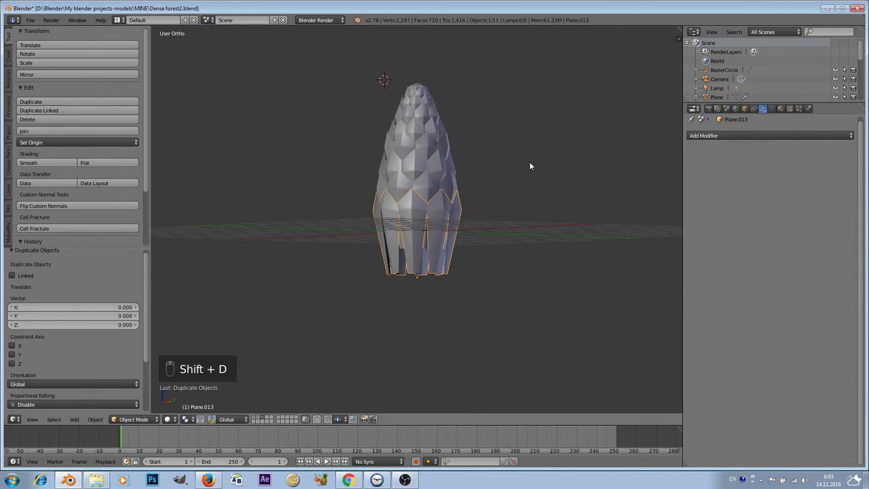
{"action": "key", "text": "g"}
{"action": "key", "text": "z"}
{"action": "left_click", "coordinate": [531, 184]}
{"action": "key", "text": "r"}
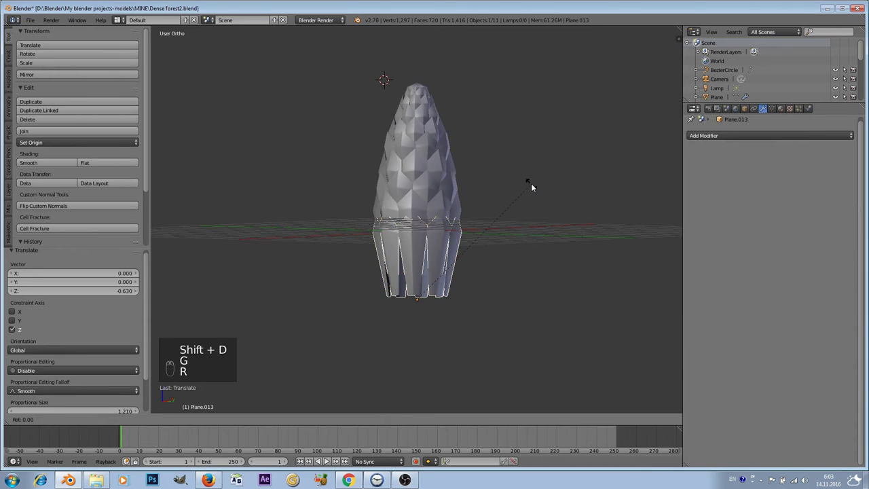
{"action": "key", "text": "z"}
{"action": "left_click", "coordinate": [454, 213]}
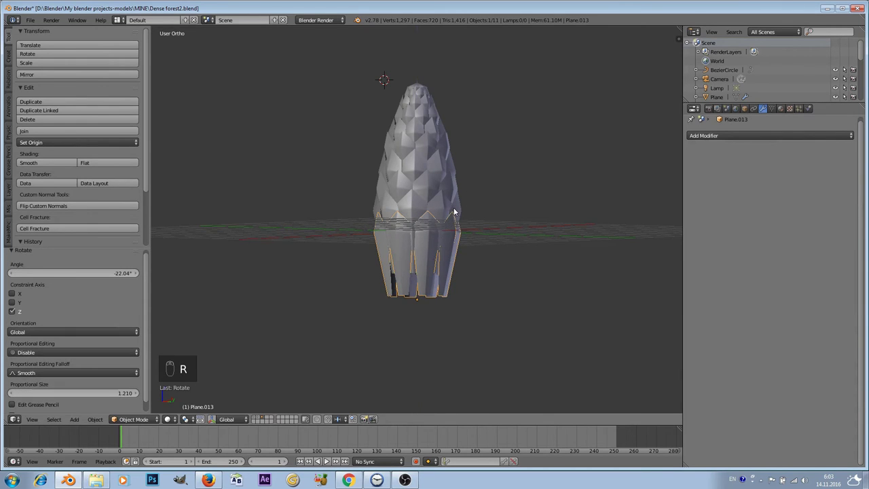
{"action": "scroll", "coordinate": [465, 224], "scroll_direction": "up", "scroll_amount": 4}
{"action": "middle_click_drag", "start_coordinate": [472, 234], "coordinate": [505, 194]}
Step: Enlarge Plane.013 to 1.063, lower it beneath the cone, and begin switching to Edit Mode
{"action": "key", "text": "s"}
{"action": "left_click", "coordinate": [521, 182]}
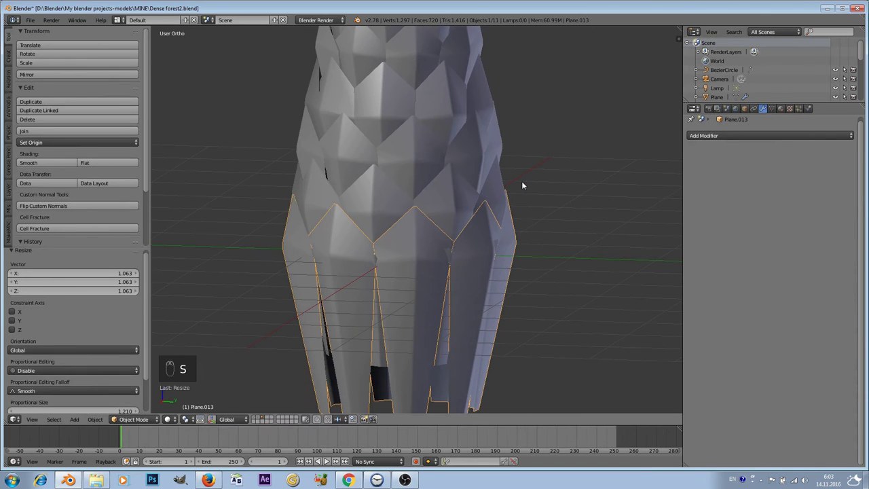
{"action": "key", "text": "g"}
{"action": "key", "text": "z"}
{"action": "left_click", "coordinate": [522, 199]}
{"action": "scroll", "coordinate": [520, 207], "scroll_direction": "down", "scroll_amount": 4}
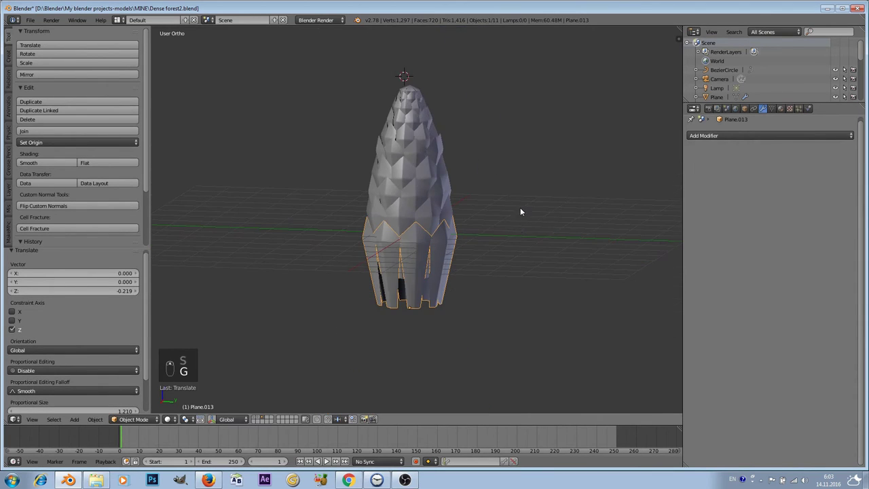
{"action": "scroll", "coordinate": [486, 242], "scroll_direction": "up", "scroll_amount": 4}
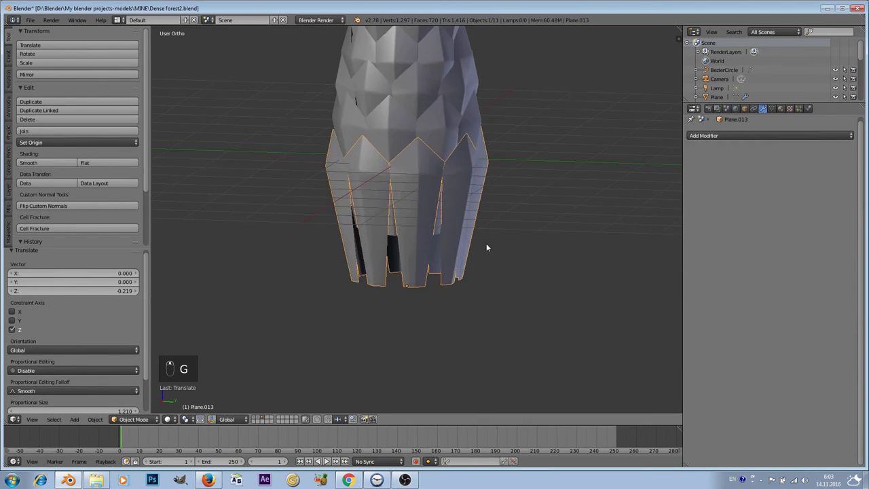
{"action": "left_click", "coordinate": [123, 419]}
Step: In Edit Mode, select the bottom piece's lower row of vertices
{"action": "left_click", "coordinate": [131, 398]}
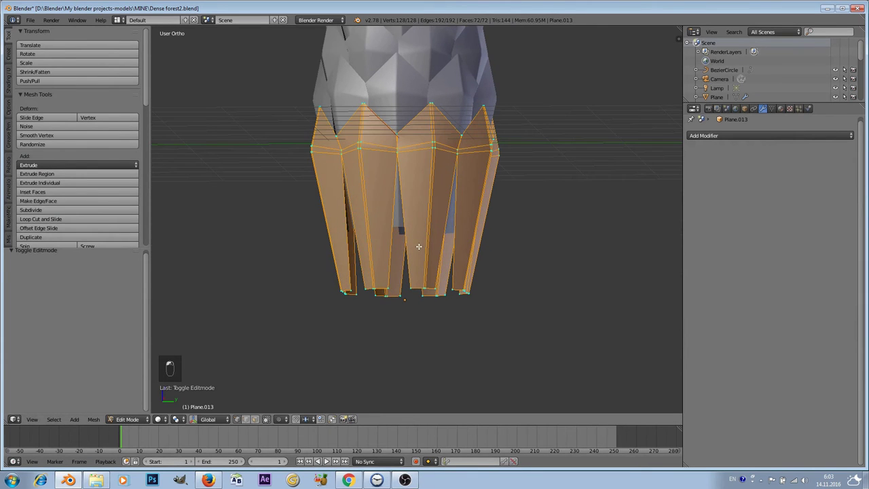
{"action": "key", "text": "a"}
{"action": "key", "text": "c"}
{"action": "mouse_move", "coordinate": [414, 304]}
{"action": "left_mouse_down"}
{"action": "mouse_move", "coordinate": [361, 294]}
{"action": "mouse_move", "coordinate": [529, 289]}
{"action": "left_mouse_up"}
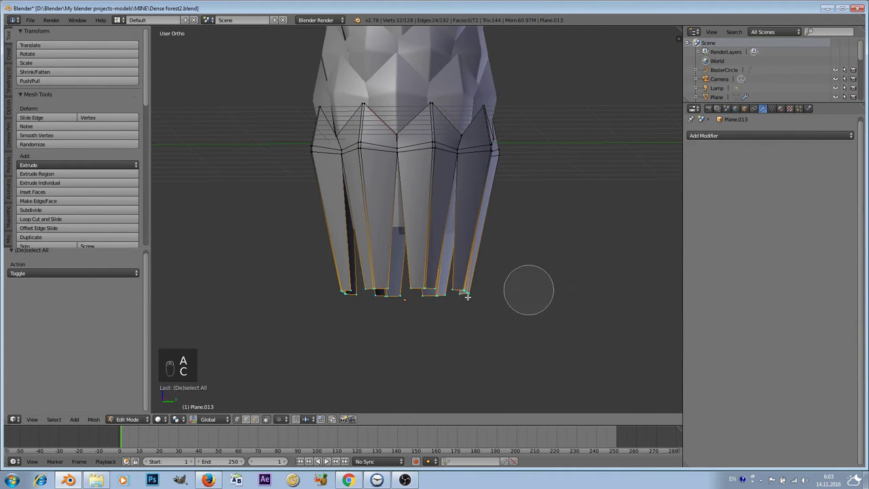
{"action": "right_click", "coordinate": [380, 307]}
{"action": "middle_click_drag", "start_coordinate": [400, 285], "coordinate": [409, 266]}
Step: Raise the bottom vertices along Z and widen the bottom ring to 1.712
{"action": "key", "text": "g"}
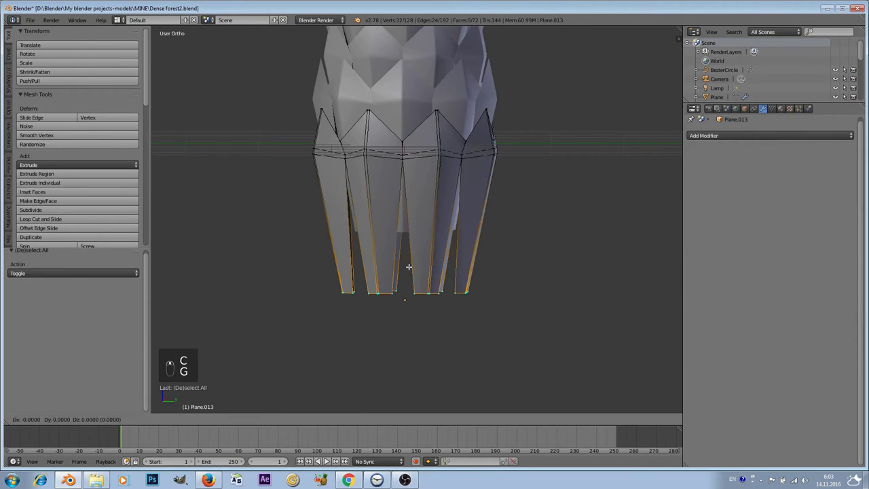
{"action": "key", "text": "z"}
{"action": "left_click", "coordinate": [423, 216]}
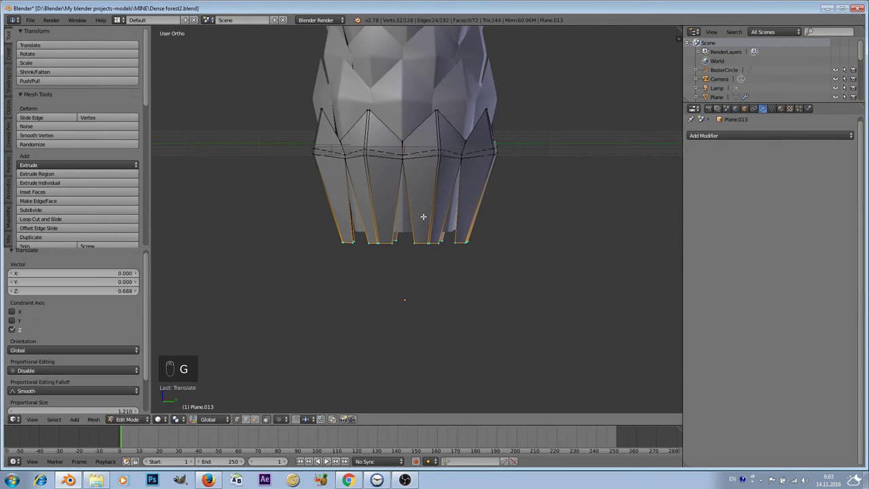
{"action": "key", "text": "s"}
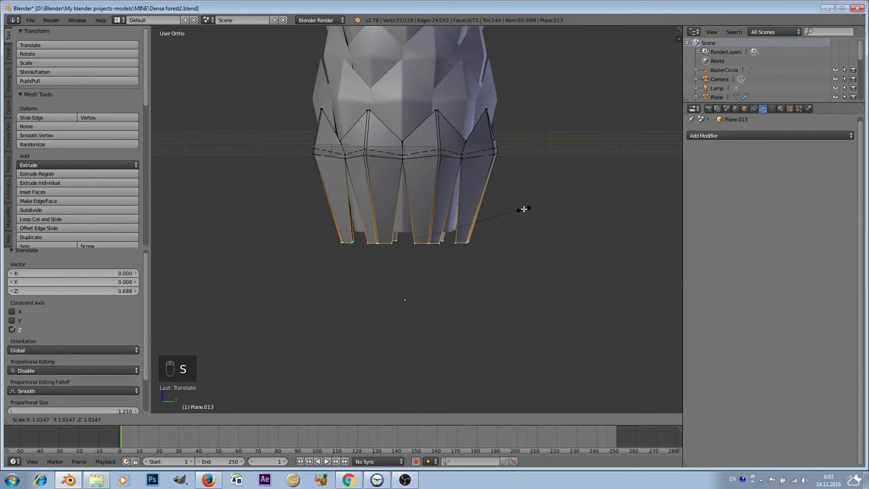
{"action": "left_click", "coordinate": [522, 207]}
{"action": "middle_click_drag", "start_coordinate": [522, 207], "coordinate": [457, 250]}
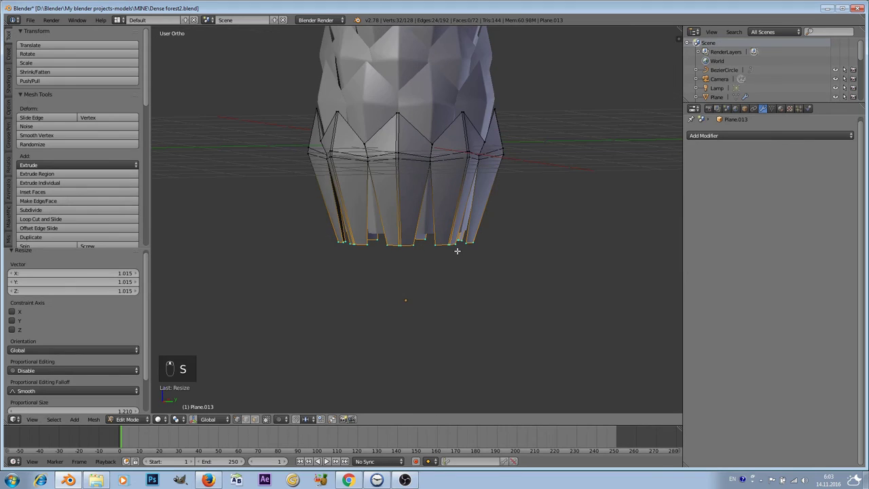
{"action": "left_click", "coordinate": [178, 419]}
{"action": "left_click", "coordinate": [189, 389]}
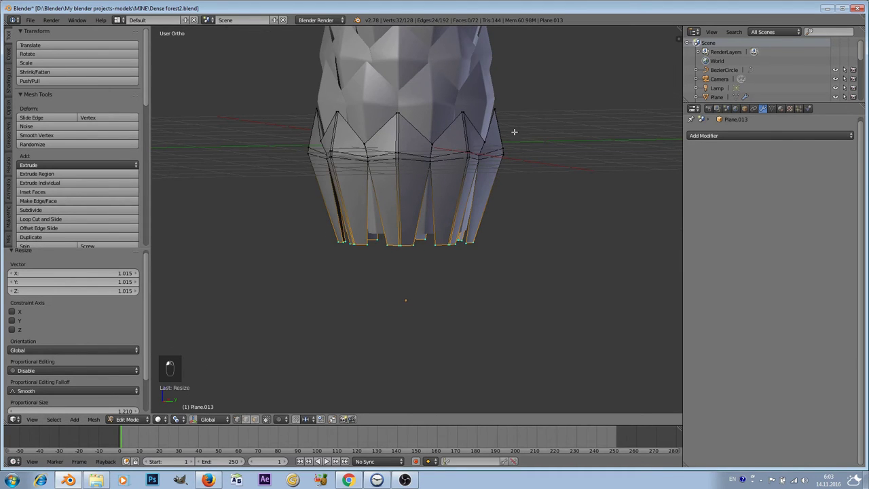
{"action": "key", "text": "s"}
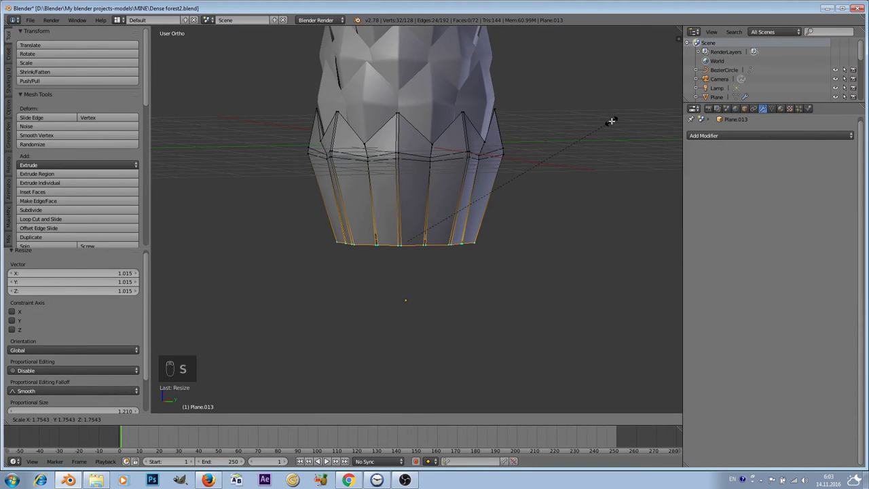
{"action": "left_click", "coordinate": [605, 124]}
{"action": "middle_click_drag", "start_coordinate": [606, 125], "coordinate": [451, 198]}
{"action": "scroll", "coordinate": [474, 184], "scroll_direction": "up", "scroll_amount": 3}
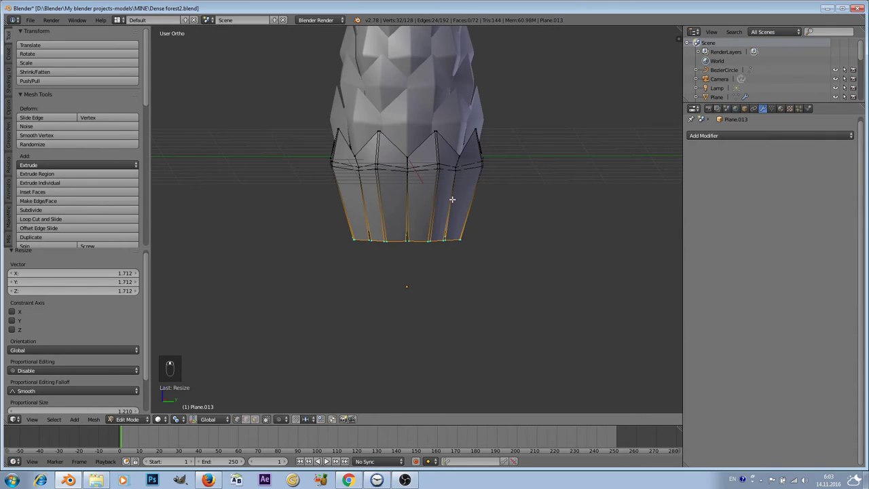
Step: Extrude the bottom edge ring 0.372 straight down along Z
{"action": "key", "text": "e"}
{"action": "key", "text": "z"}
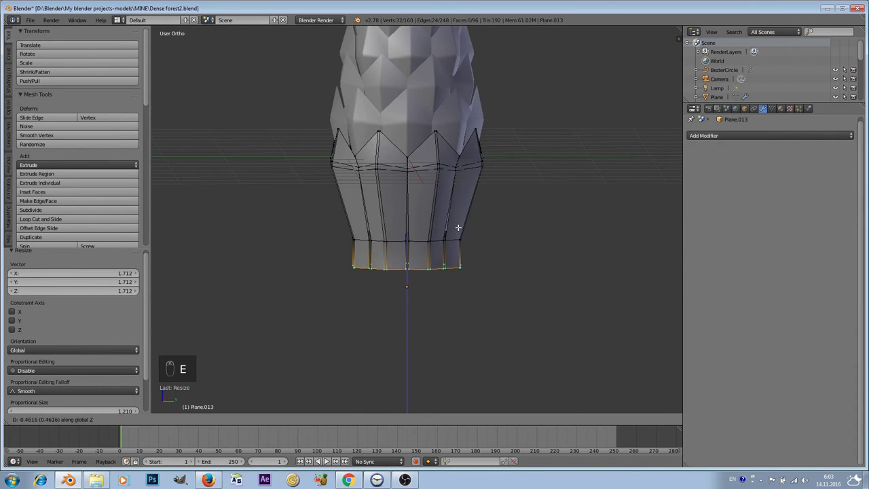
{"action": "left_click", "coordinate": [460, 222]}
{"action": "key", "text": "s"}
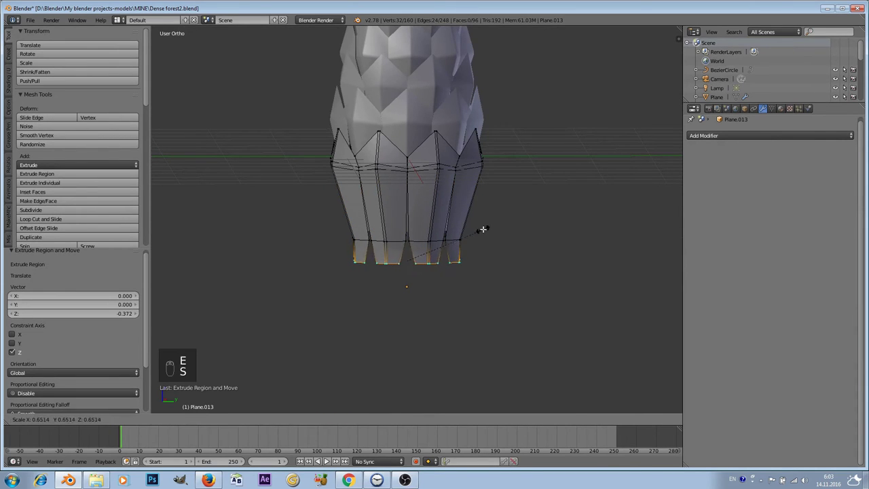
{"action": "right_click", "coordinate": [483, 231]}
Step: With Median Point pivot, shrink the extruded ring to 0.332 and return to Object Mode
{"action": "left_click", "coordinate": [180, 419]}
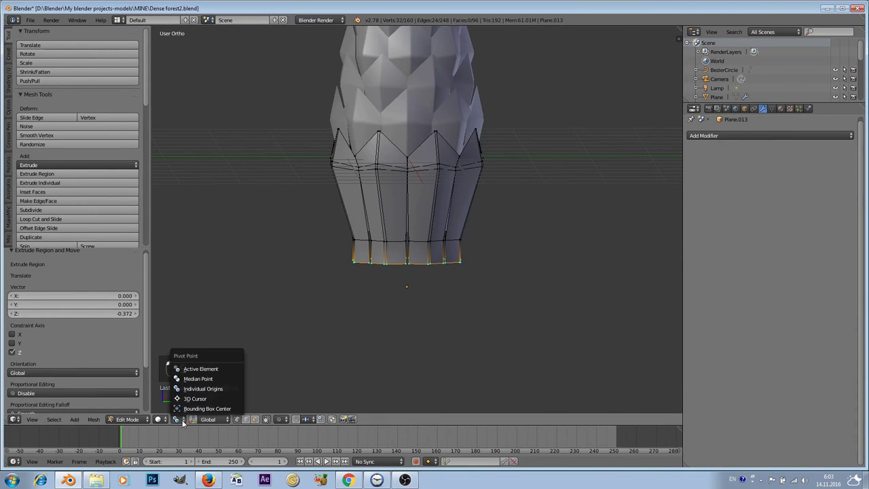
{"action": "left_click", "coordinate": [204, 380]}
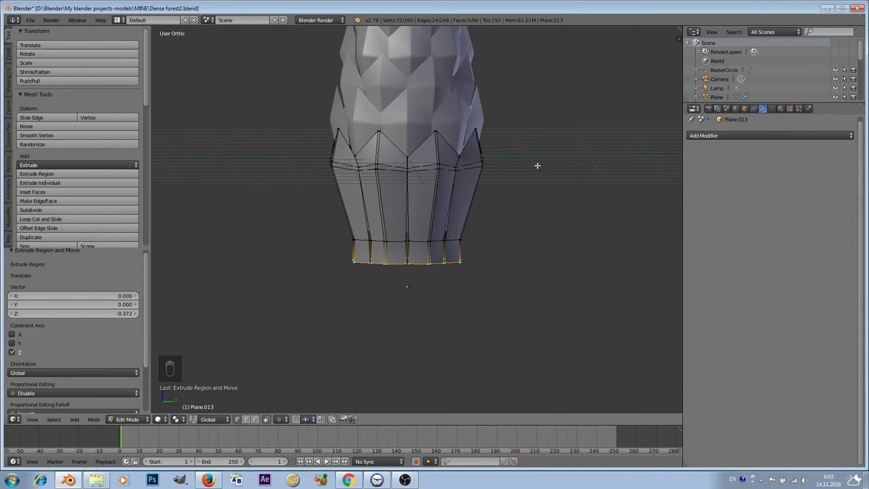
{"action": "key", "text": "s"}
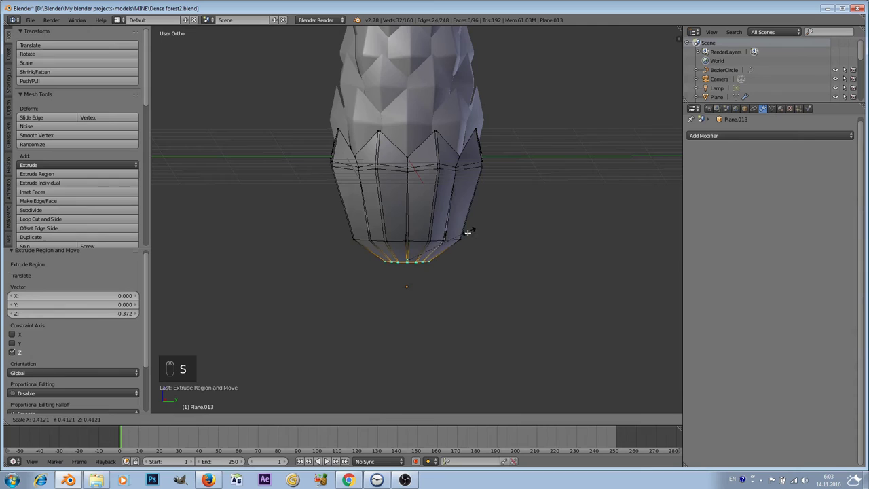
{"action": "left_click", "coordinate": [459, 239]}
{"action": "scroll", "coordinate": [475, 197], "scroll_direction": "down", "scroll_amount": 4}
{"action": "scroll", "coordinate": [483, 176], "scroll_direction": "up", "scroll_amount": 4}
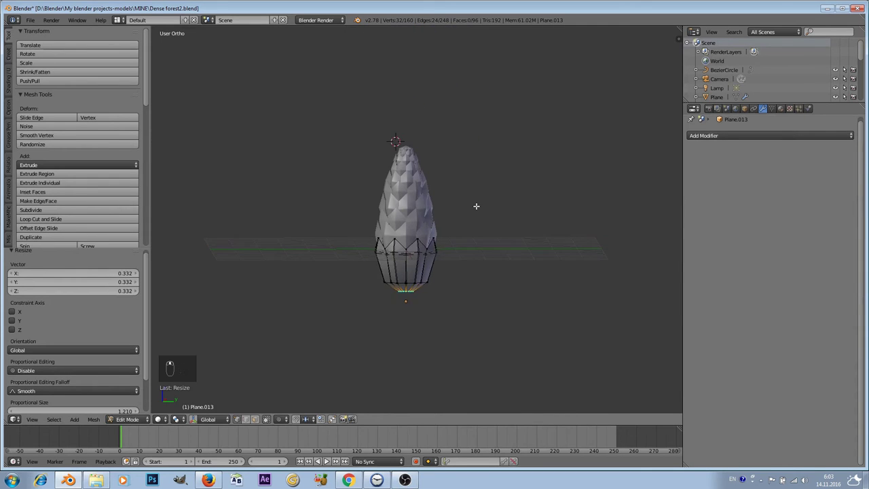
{"action": "left_click", "coordinate": [128, 419]}
{"action": "left_click", "coordinate": [135, 407]}
Step: Apply smooth shading to the middle ring Plane.012
{"action": "scroll", "coordinate": [377, 249], "scroll_direction": "up", "scroll_amount": 2}
{"action": "scroll", "coordinate": [442, 173], "scroll_direction": "down", "scroll_amount": 3}
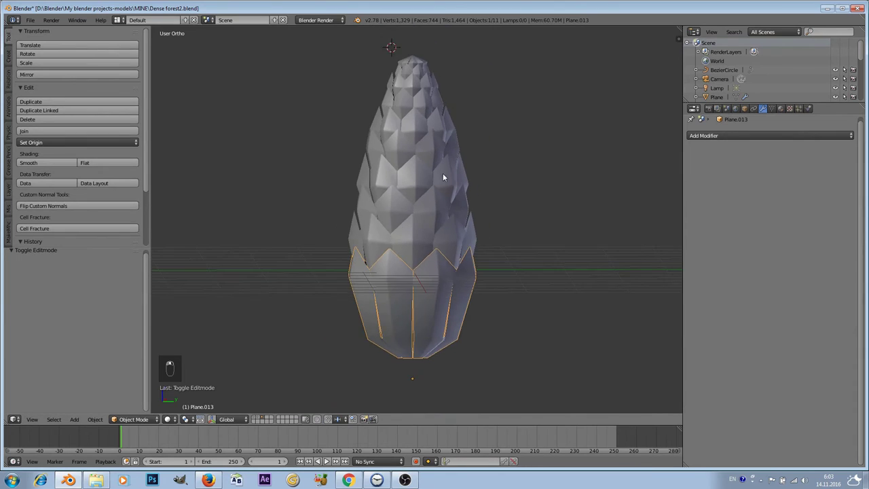
{"action": "scroll", "coordinate": [443, 167], "scroll_direction": "up", "scroll_amount": 1}
{"action": "scroll", "coordinate": [463, 199], "scroll_direction": "down", "scroll_amount": 1}
{"action": "scroll", "coordinate": [454, 203], "scroll_direction": "down", "scroll_amount": 1, "text": "shift"}
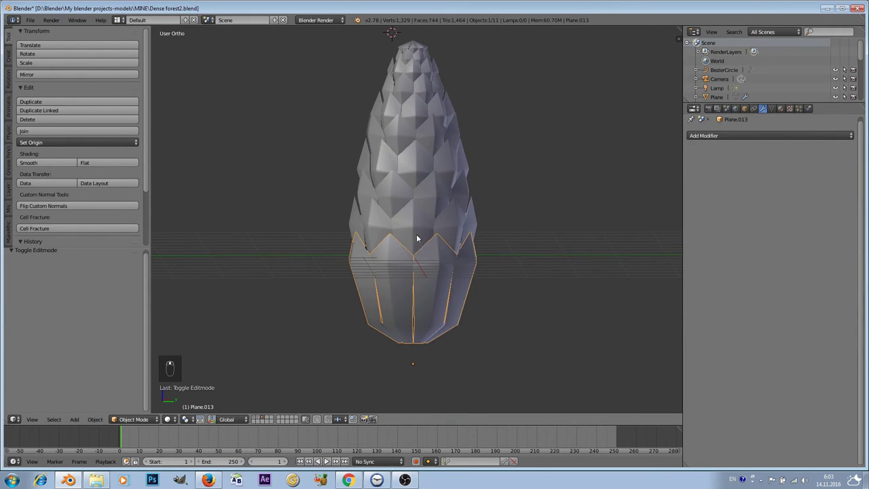
{"action": "right_click", "coordinate": [408, 230]}
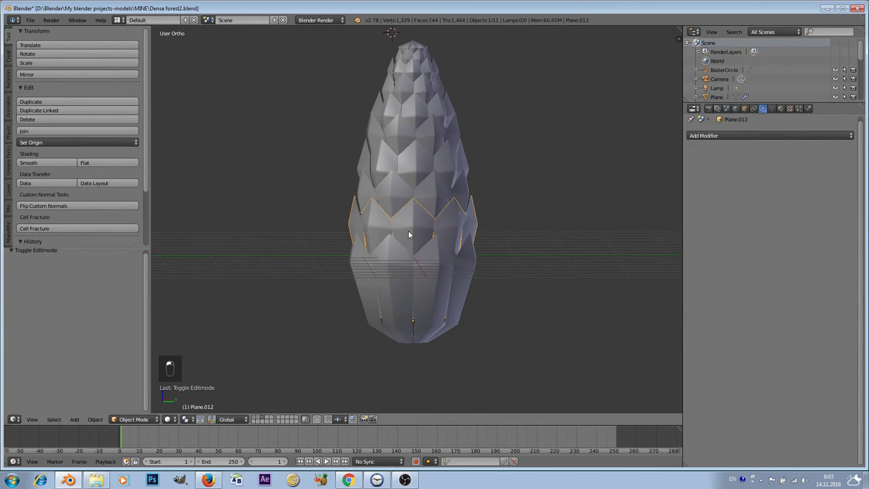
{"action": "left_click", "coordinate": [46, 167]}
Step: Give the upper ring Plane.011 smooth shading after trying flat, then select Plane.013
{"action": "scroll", "coordinate": [348, 173], "scroll_direction": "up", "scroll_amount": 2}
{"action": "right_click", "coordinate": [359, 175]}
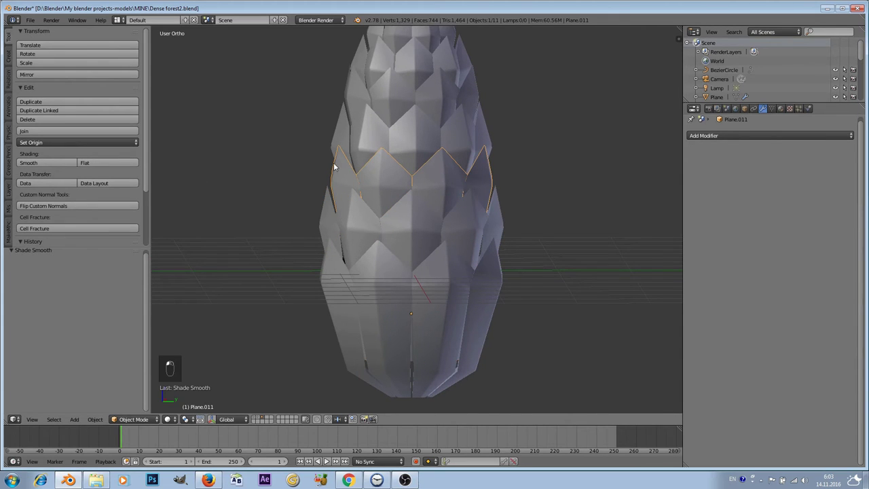
{"action": "left_click", "coordinate": [95, 162]}
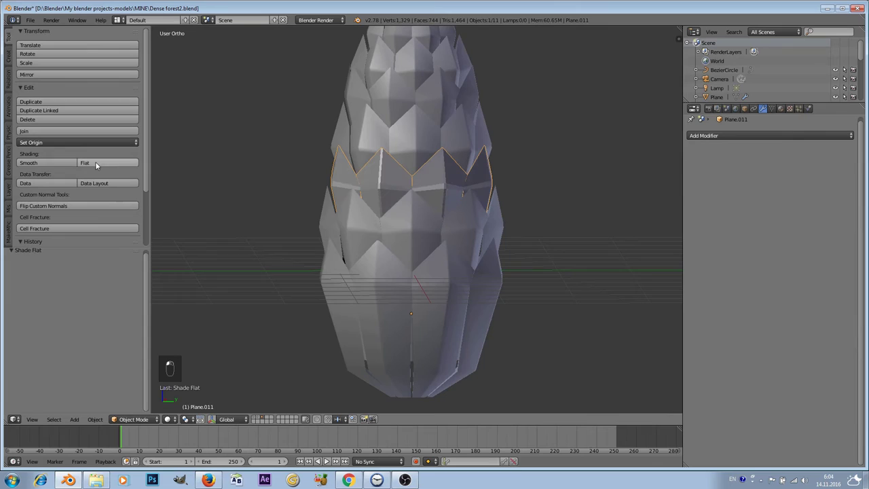
{"action": "left_click", "coordinate": [51, 164]}
{"action": "scroll", "coordinate": [378, 192], "scroll_direction": "down", "scroll_amount": 3}
{"action": "scroll", "coordinate": [434, 173], "scroll_direction": "up", "scroll_amount": 1}
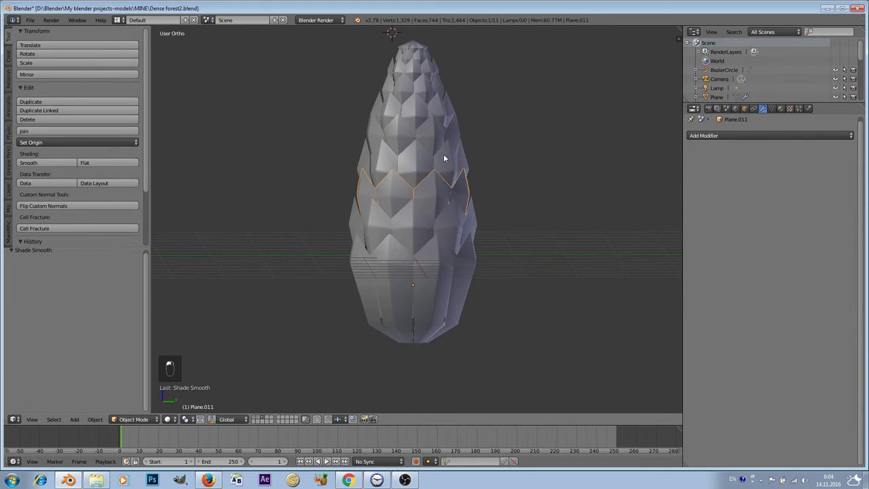
{"action": "middle_click_drag", "start_coordinate": [444, 157], "coordinate": [444, 171], "text": "shift"}
{"action": "scroll", "coordinate": [445, 172], "scroll_direction": "up", "scroll_amount": 1}
{"action": "scroll", "coordinate": [430, 237], "scroll_direction": "down", "scroll_amount": 1}
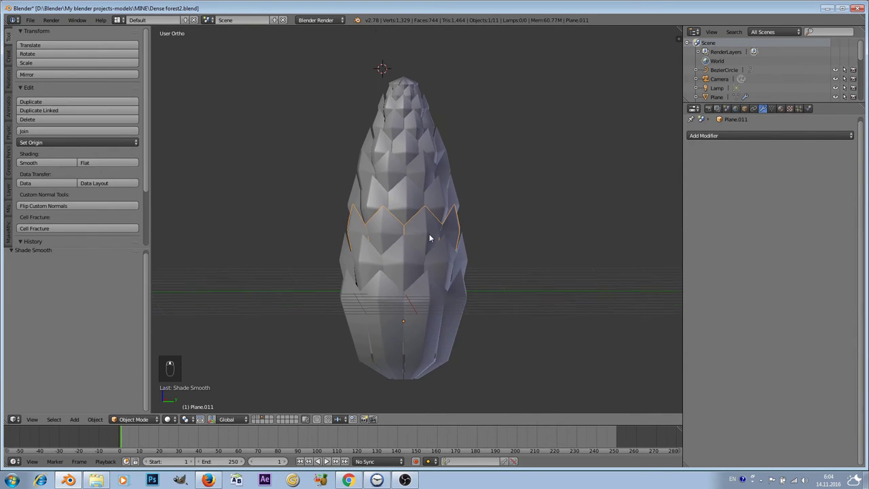
{"action": "right_click", "coordinate": [421, 315]}
Step: Add a Subdivision Surface modifier to the bottom piece Plane.013
{"action": "left_click", "coordinate": [724, 135]}
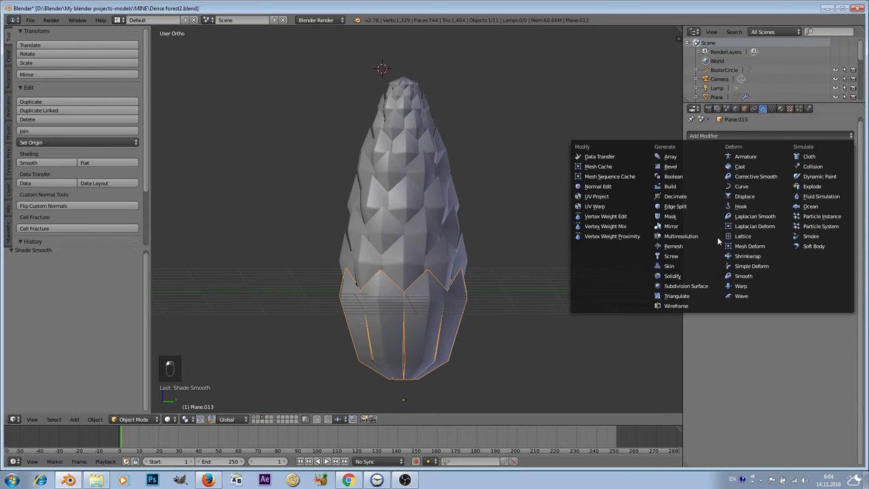
{"action": "left_click", "coordinate": [685, 286]}
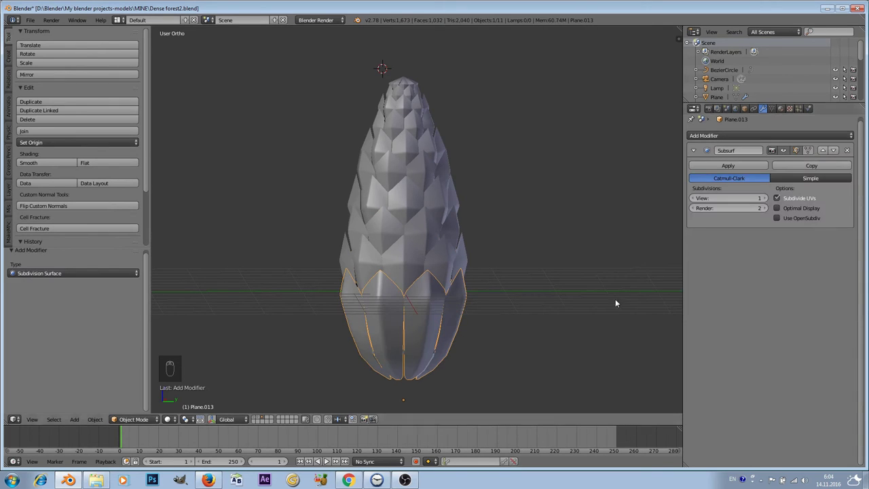
{"action": "middle_click_drag", "start_coordinate": [488, 299], "coordinate": [495, 268], "text": "shift"}
Step: Select every ring from the tip down, keeping the bottom piece active
{"action": "right_click", "coordinate": [404, 246]}
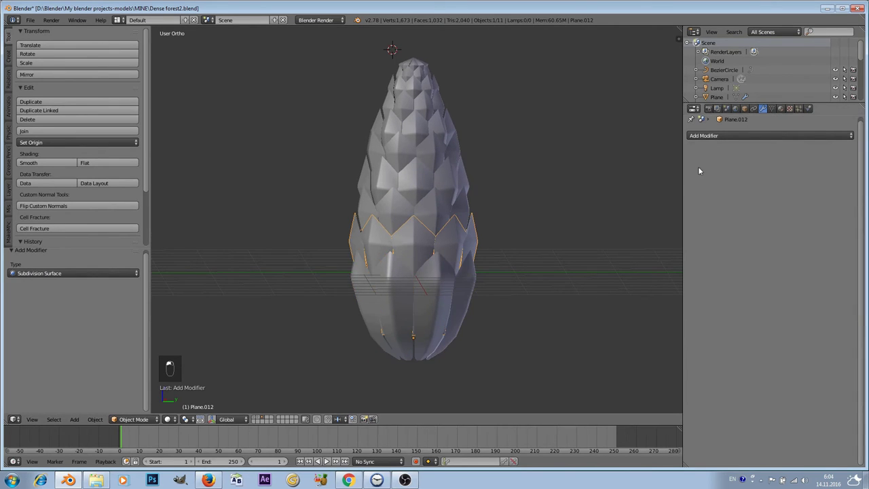
{"action": "right_click", "coordinate": [420, 69]}
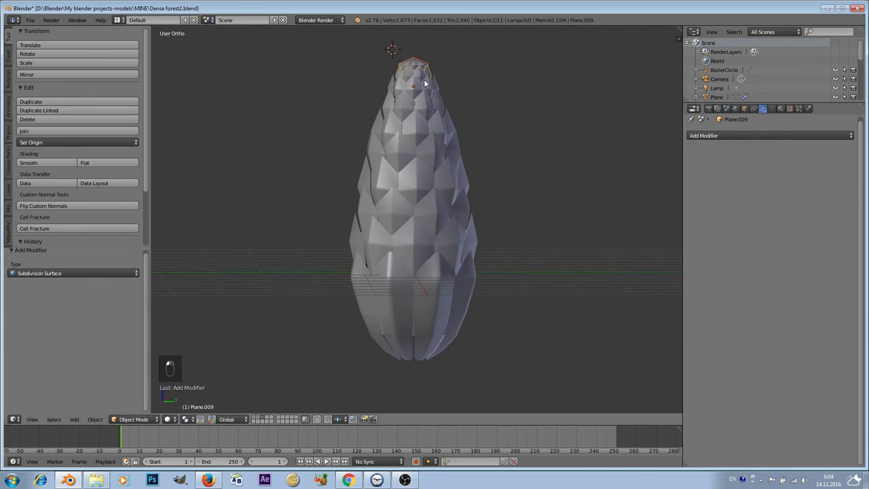
{"action": "right_click", "coordinate": [425, 109], "text": "shift"}
{"action": "right_click", "coordinate": [425, 132], "text": "shift"}
{"action": "right_click", "coordinate": [428, 148], "text": "shift"}
{"action": "right_click", "coordinate": [423, 203], "text": "shift"}
{"action": "right_click", "coordinate": [421, 233], "text": "shift"}
{"action": "right_click", "coordinate": [437, 271], "text": "shift"}
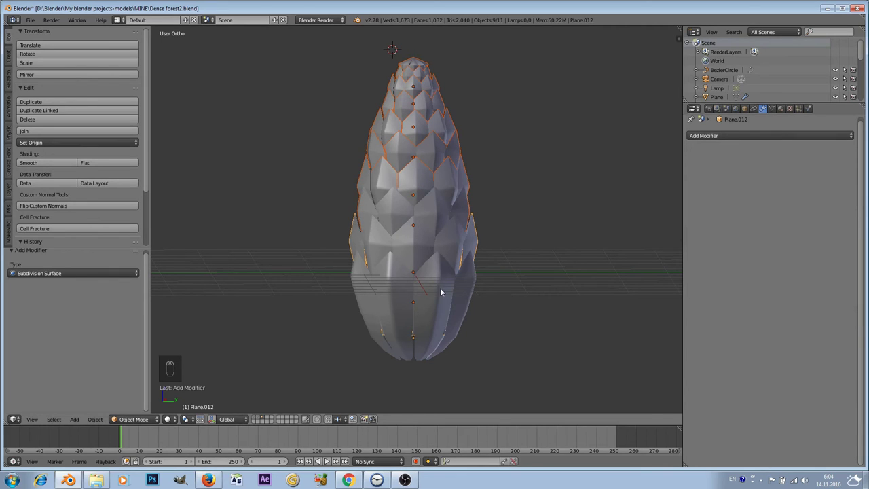
{"action": "right_click", "coordinate": [441, 291], "text": "shift"}
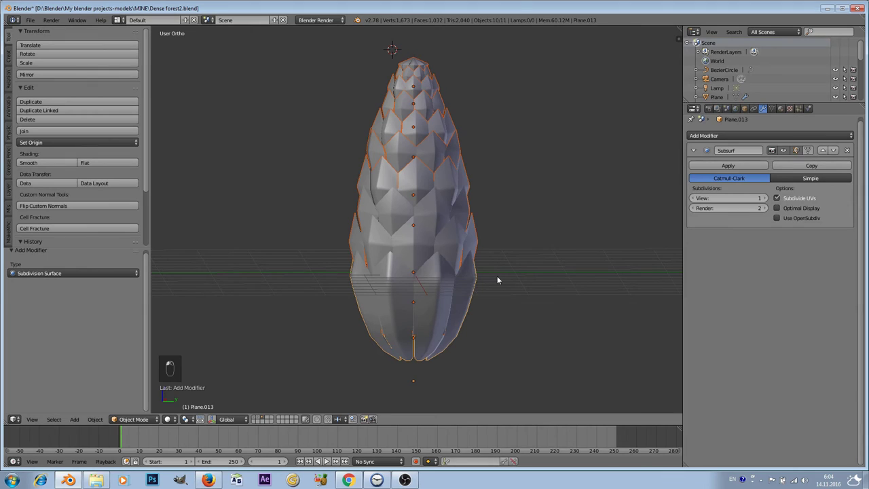
Step: Link the bottom piece's modifiers to all selected rings, then undo the link
{"action": "key", "text": "ctrl+l"}
{"action": "mouse_move", "coordinate": [497, 278]}
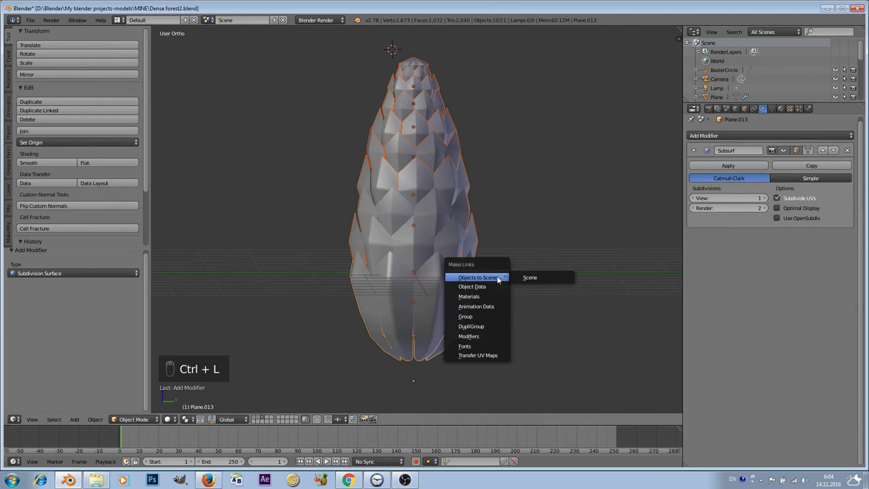
{"action": "left_click", "coordinate": [477, 336]}
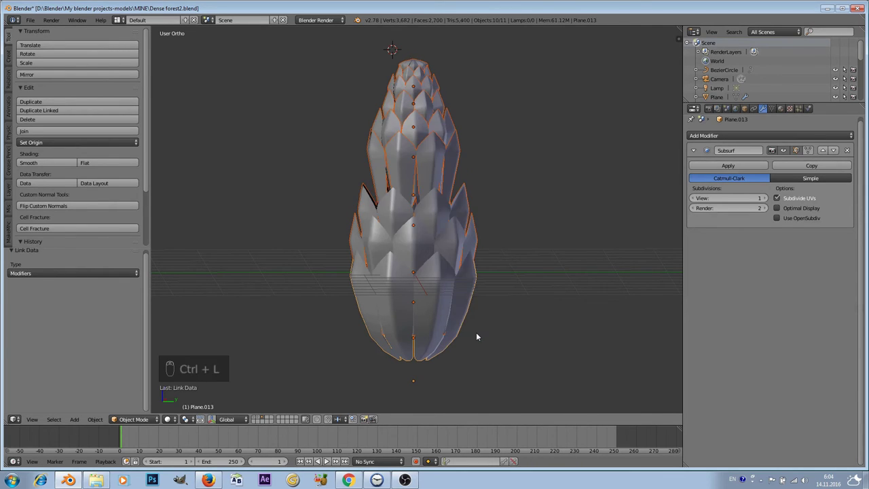
{"action": "key", "text": "ctrl+z"}
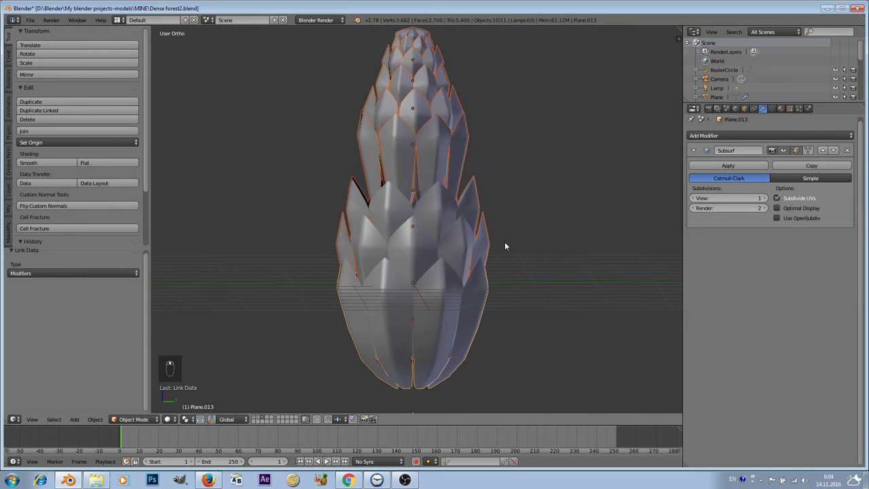
Step: Apply the Array and Curve modifiers on the ring Plane.003
{"action": "right_click", "coordinate": [478, 169]}
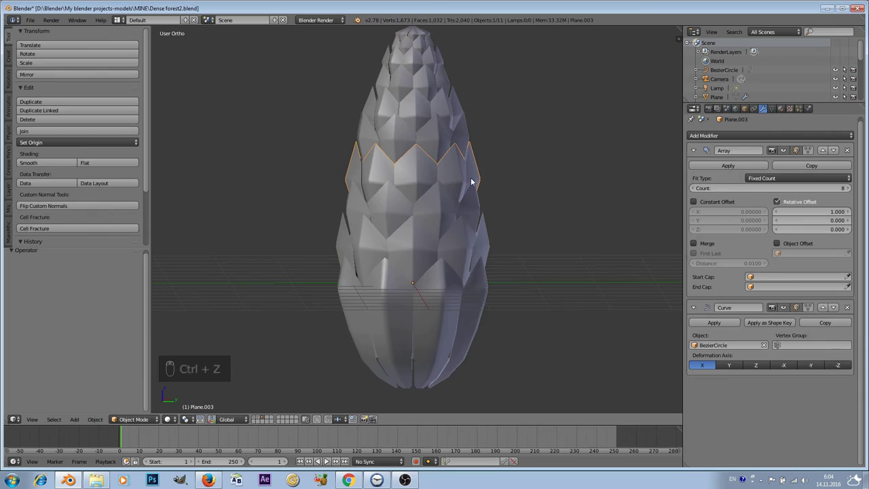
{"action": "left_click", "coordinate": [731, 165]}
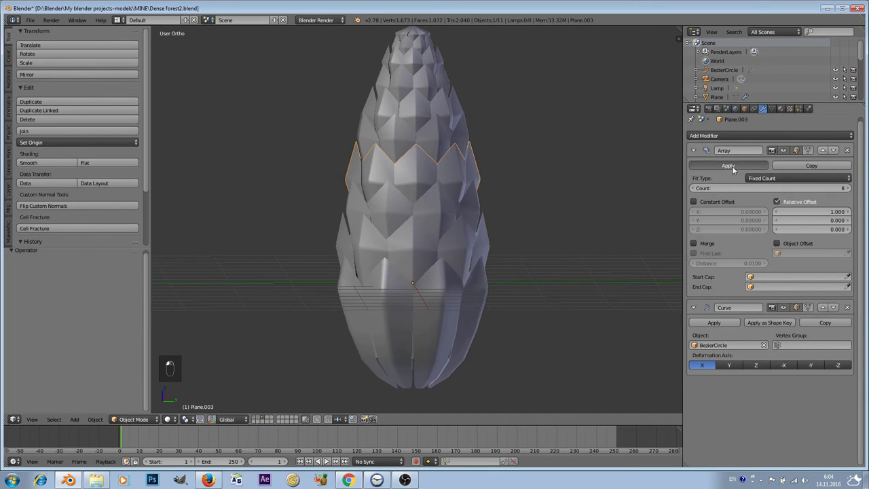
{"action": "left_click", "coordinate": [715, 165]}
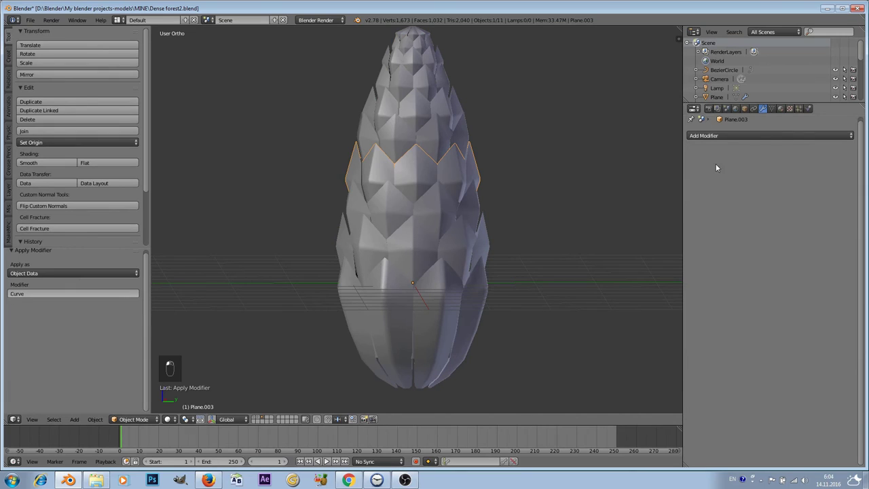
{"action": "scroll", "coordinate": [421, 51], "scroll_direction": "down", "scroll_amount": 1}
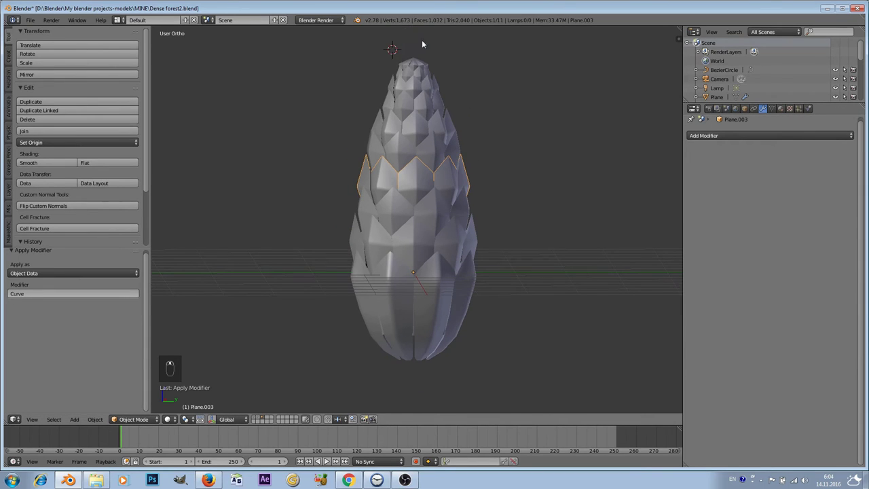
Step: Select all rings from the top cap down, with the lower bulb piece active
{"action": "right_click", "coordinate": [416, 62]}
{"action": "right_click", "coordinate": [414, 90], "text": "shift"}
{"action": "right_click", "coordinate": [419, 107], "text": "shift"}
{"action": "right_click", "coordinate": [424, 129], "text": "shift"}
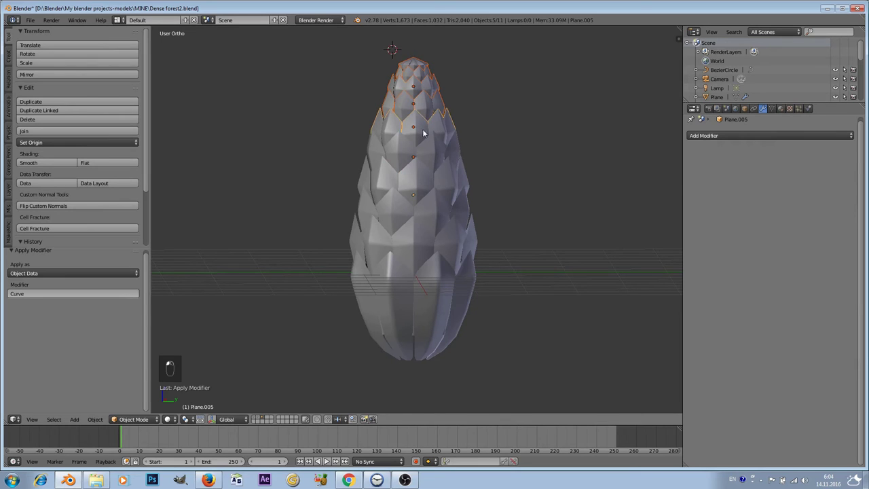
{"action": "right_click", "coordinate": [427, 156], "text": "shift"}
{"action": "right_click", "coordinate": [417, 180], "text": "shift"}
{"action": "right_click", "coordinate": [434, 220], "text": "shift"}
{"action": "right_click", "coordinate": [419, 238], "text": "shift"}
{"action": "right_click", "coordinate": [429, 284], "text": "shift"}
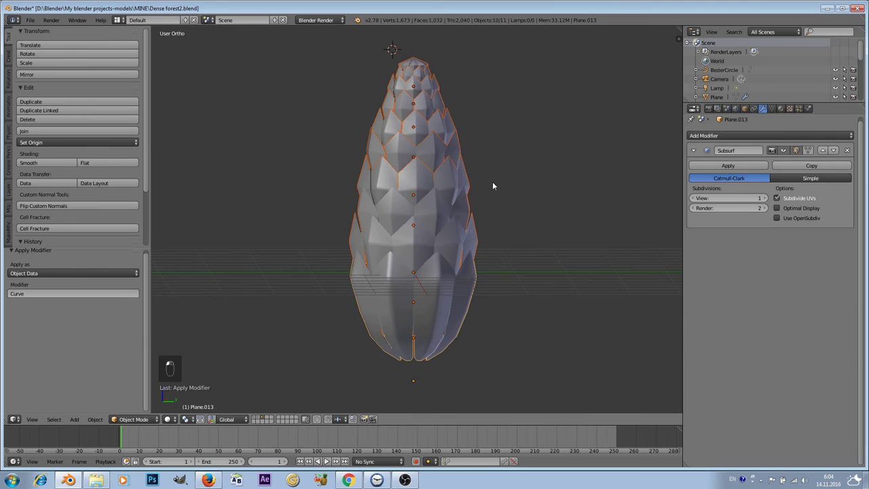
Step: Copy Plane.013's Subsurf modifier to every selected ring via Ctrl+L Modifiers, then deselect all
{"action": "key", "text": "ctrl+l"}
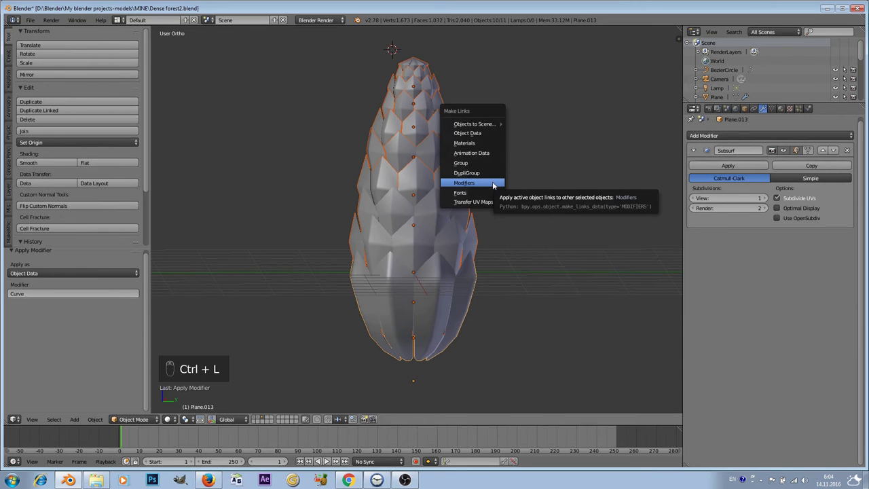
{"action": "left_click", "coordinate": [492, 182]}
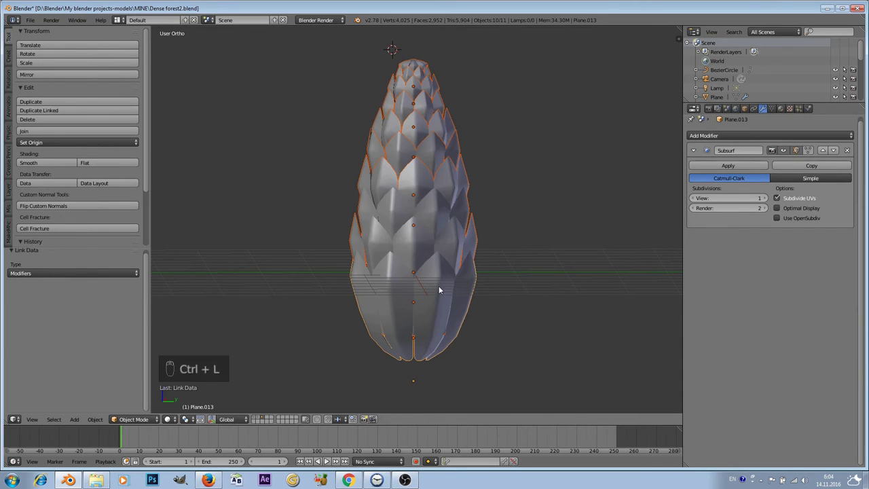
{"action": "key", "text": "a"}
Step: Select only the middle scale ring Plane.012
{"action": "right_click", "coordinate": [451, 210]}
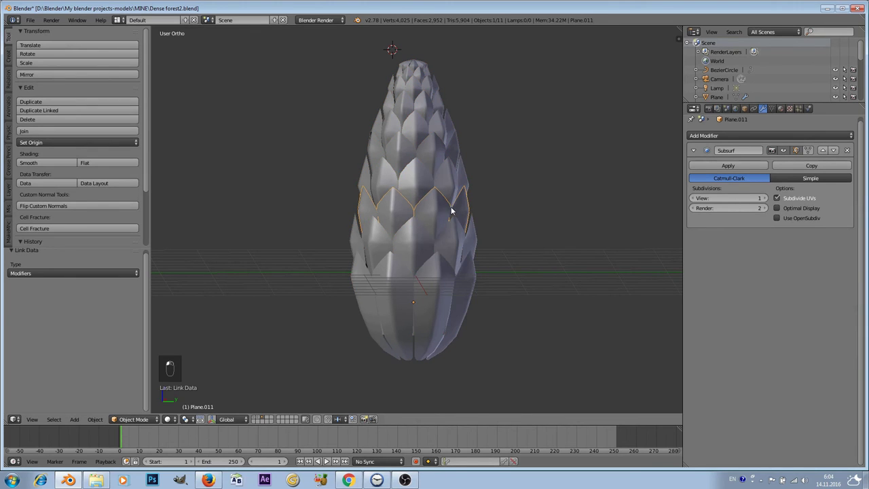
{"action": "right_click", "coordinate": [432, 301]}
{"action": "scroll", "coordinate": [446, 259], "scroll_direction": "up", "scroll_amount": 1}
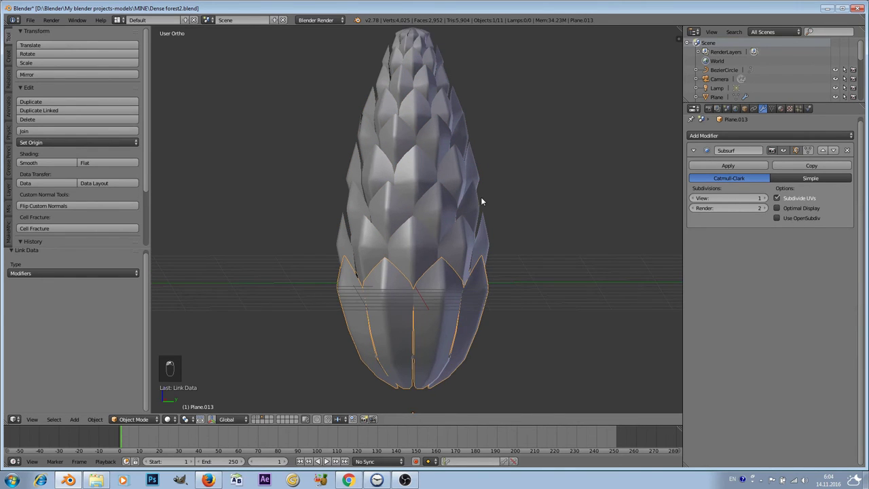
{"action": "scroll", "coordinate": [480, 197], "scroll_direction": "down", "scroll_amount": 3}
{"action": "scroll", "coordinate": [478, 198], "scroll_direction": "up", "scroll_amount": 2}
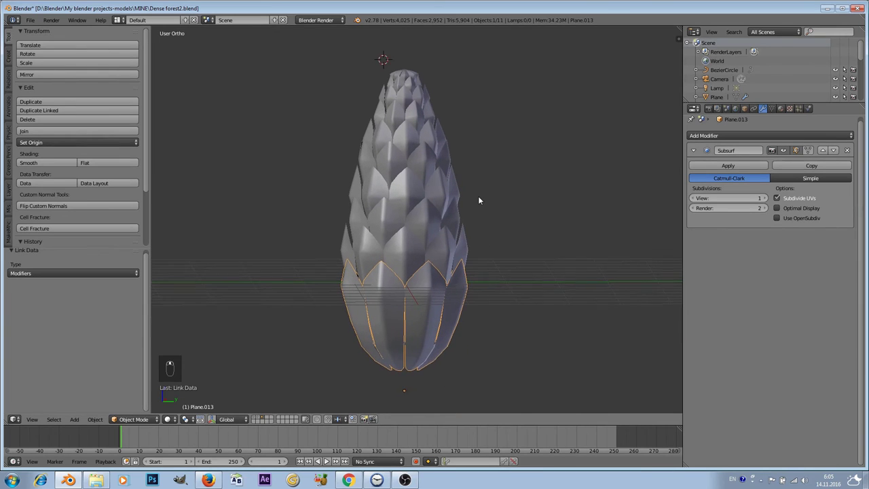
{"action": "scroll", "coordinate": [479, 200], "scroll_direction": "up", "scroll_amount": 1}
{"action": "right_click", "coordinate": [401, 240]}
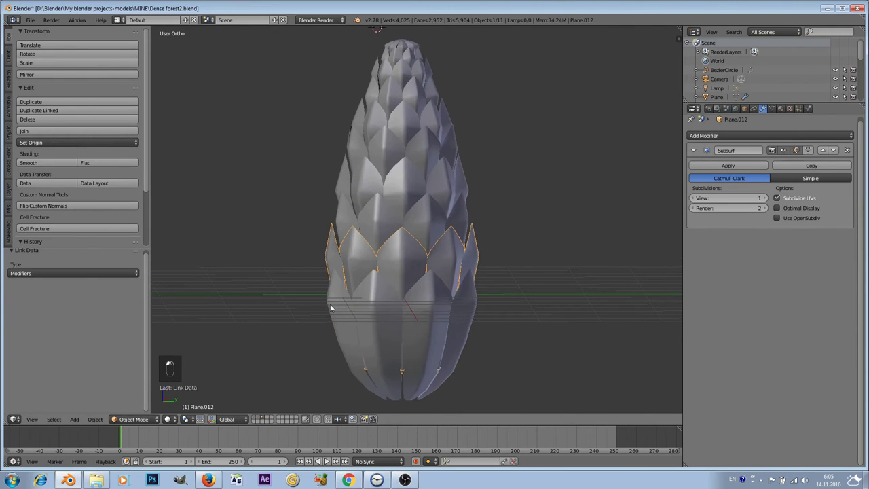
Step: Enter Edit Mode on the middle ring and switch to a wireframe side view
{"action": "left_click", "coordinate": [134, 418]}
{"action": "left_click", "coordinate": [134, 398]}
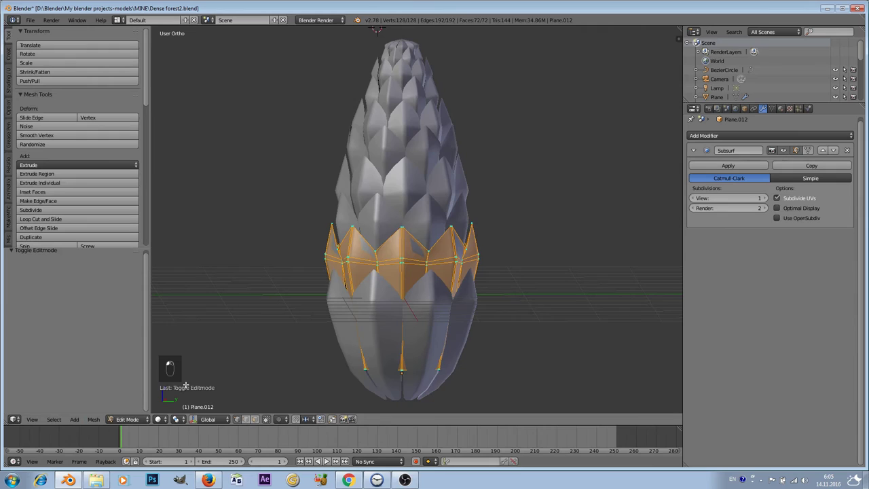
{"action": "right_click", "coordinate": [401, 230]}
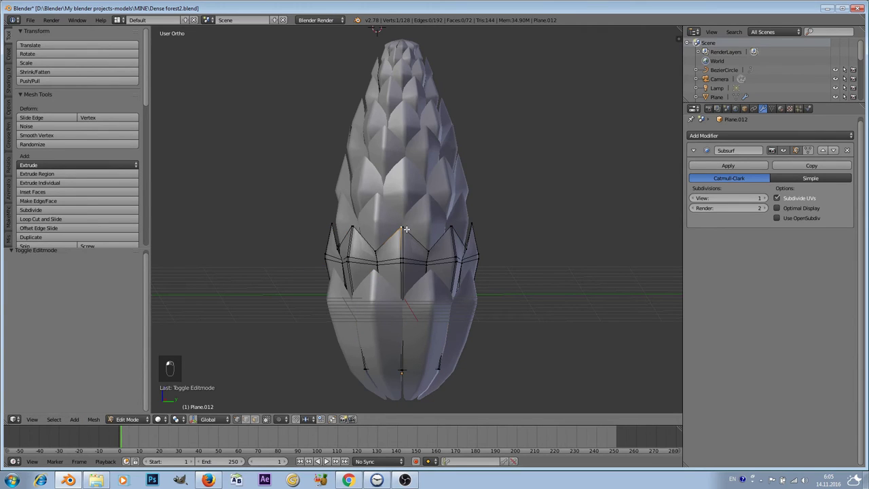
{"action": "left_click", "coordinate": [158, 418]}
{"action": "left_click", "coordinate": [178, 402]}
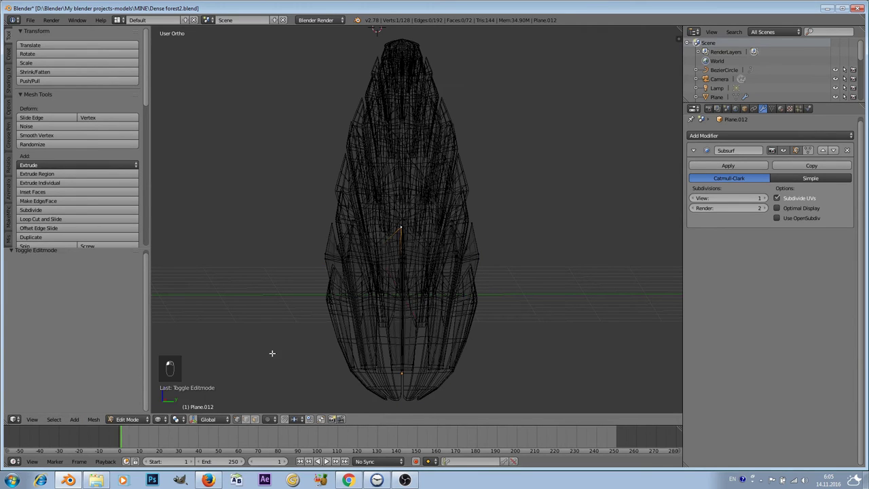
{"action": "key", "text": "q"}
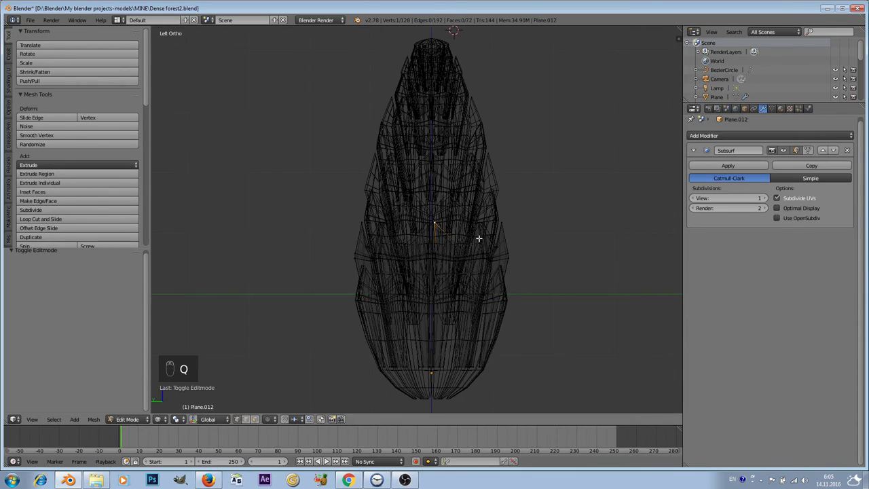
{"action": "scroll", "coordinate": [501, 185], "scroll_direction": "up", "scroll_amount": 1}
Step: Paint-select the ring's upper tip vertices, then return to solid shading
{"action": "key", "text": "c"}
{"action": "mouse_move", "coordinate": [520, 188]}
{"action": "left_mouse_down"}
{"action": "mouse_move", "coordinate": [440, 197]}
{"action": "mouse_move", "coordinate": [322, 192]}
{"action": "mouse_move", "coordinate": [360, 190]}
{"action": "left_mouse_up"}
{"action": "right_click", "coordinate": [374, 189]}
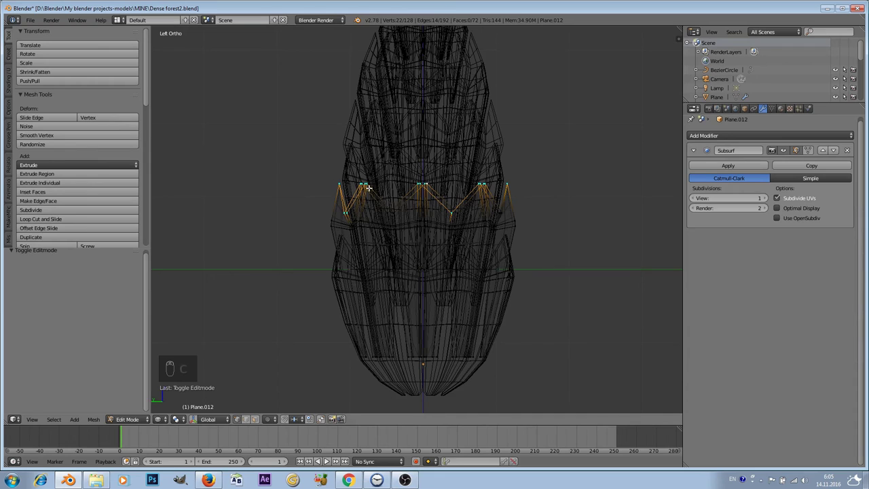
{"action": "scroll", "coordinate": [364, 205], "scroll_direction": "up", "scroll_amount": 2}
{"action": "key", "text": "c"}
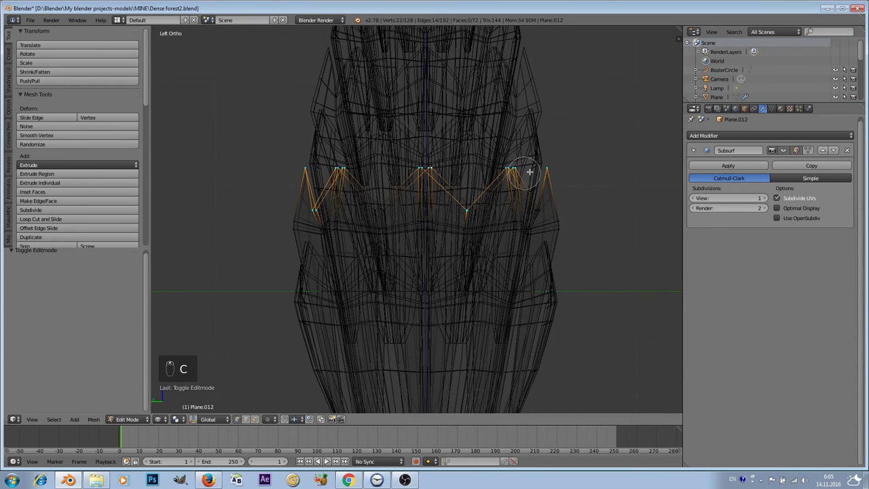
{"action": "middle_click_drag", "start_coordinate": [542, 216], "coordinate": [314, 220]}
{"action": "right_click", "coordinate": [314, 219]}
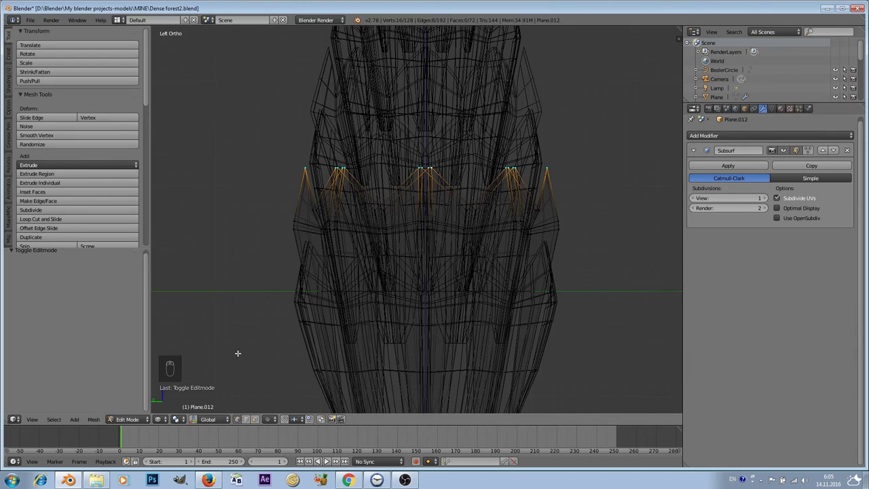
{"action": "left_click", "coordinate": [158, 419]}
{"action": "left_click", "coordinate": [175, 387]}
{"action": "middle_click_drag", "start_coordinate": [365, 193], "coordinate": [491, 162]}
{"action": "scroll", "coordinate": [491, 163], "scroll_direction": "down", "scroll_amount": 2}
Step: Scale the selected upper tips narrower along the X axis
{"action": "key", "text": "s"}
{"action": "key", "text": "x"}
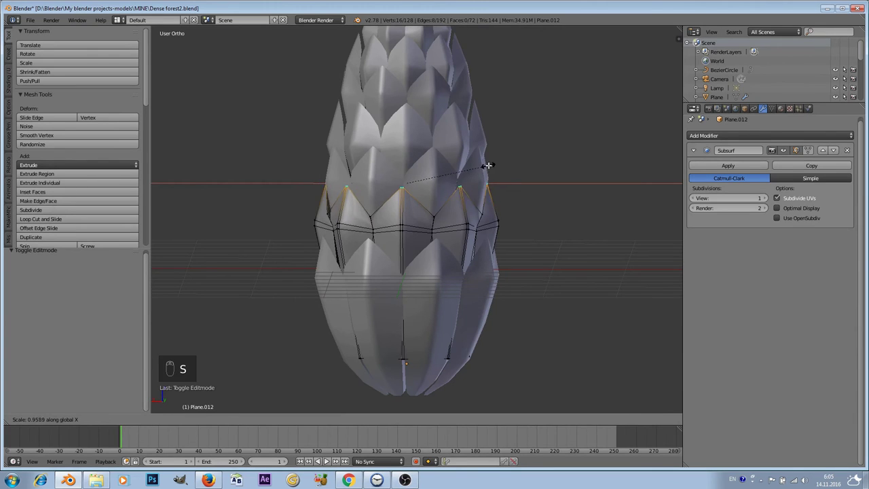
{"action": "left_click", "coordinate": [489, 165]}
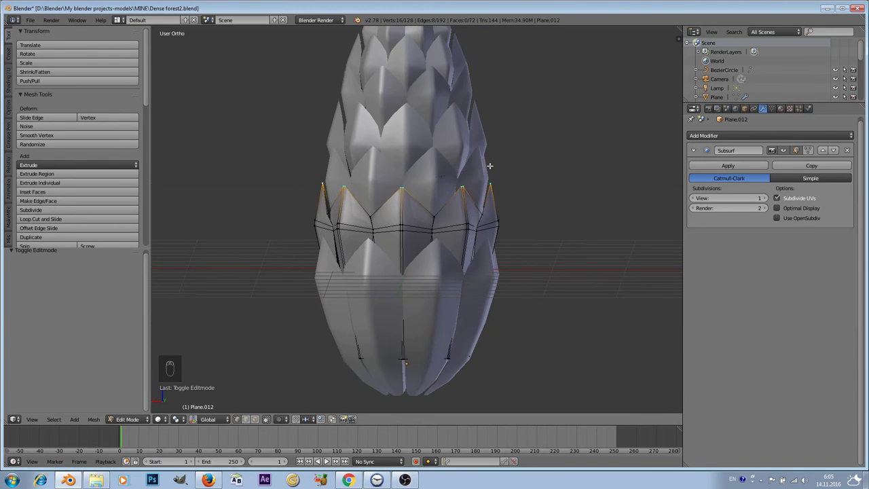
{"action": "scroll", "coordinate": [346, 244], "scroll_direction": "up", "scroll_amount": 2}
{"action": "middle_click_drag", "start_coordinate": [345, 229], "coordinate": [345, 224]}
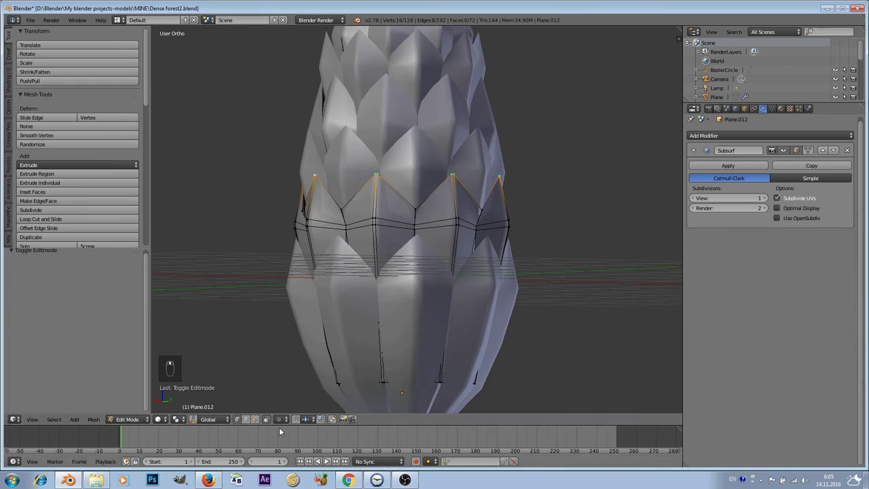
Step: Switch to face select mode and select the ring's middle band of faces
{"action": "left_click", "coordinate": [256, 420]}
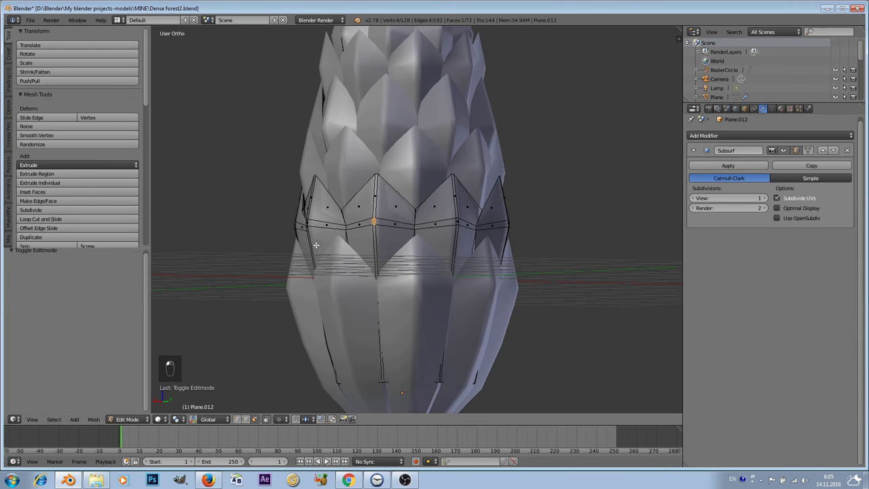
{"action": "middle_click_drag", "start_coordinate": [315, 244], "coordinate": [374, 244]}
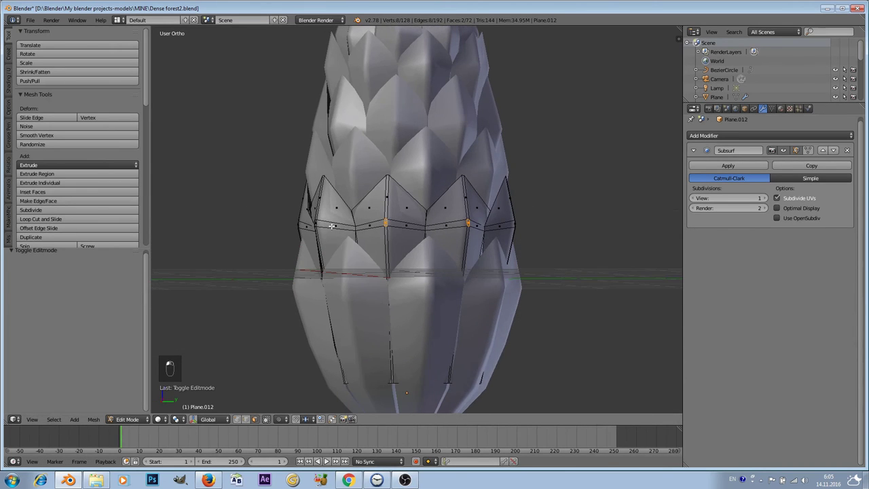
{"action": "middle_click_drag", "start_coordinate": [331, 225], "coordinate": [447, 224]}
{"action": "right_click", "coordinate": [377, 218], "text": "shift"}
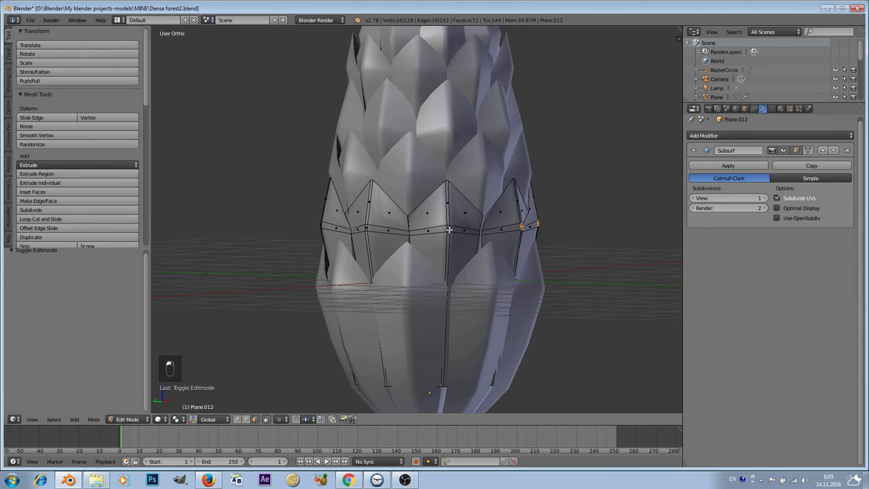
{"action": "scroll", "coordinate": [443, 229], "scroll_direction": "up", "scroll_amount": 3}
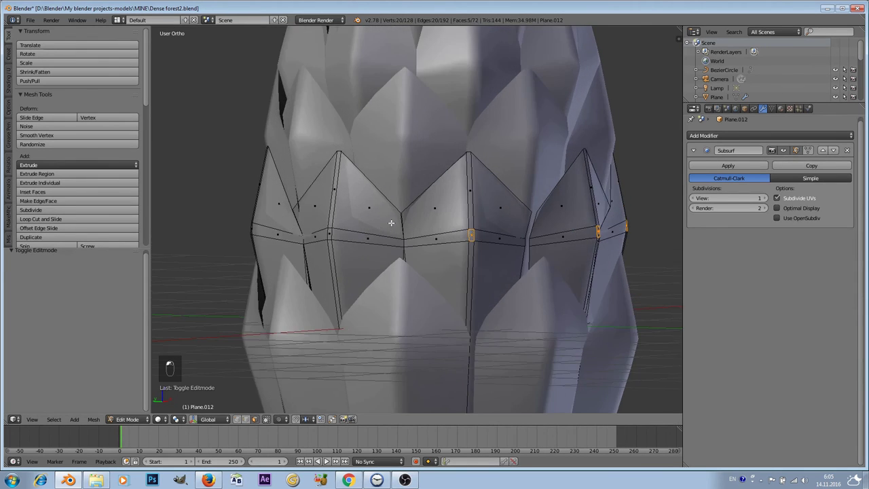
{"action": "middle_click_drag", "start_coordinate": [443, 228], "coordinate": [432, 225]}
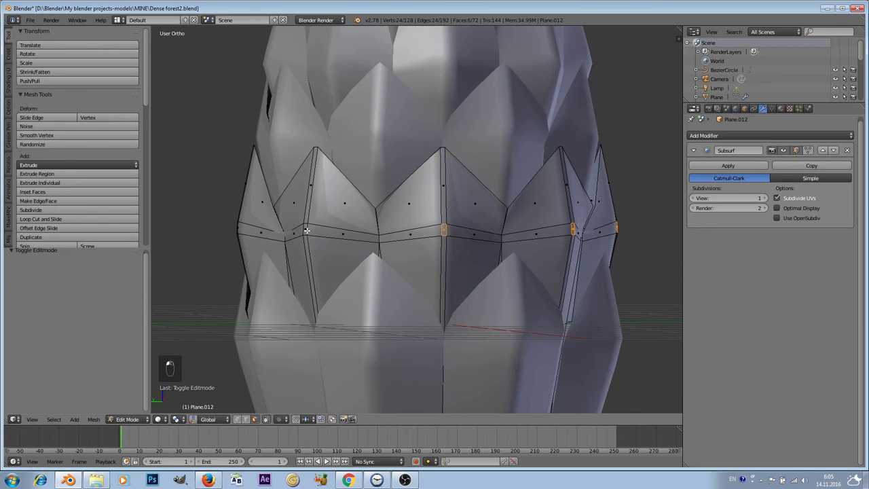
{"action": "middle_click_drag", "start_coordinate": [270, 225], "coordinate": [357, 224]}
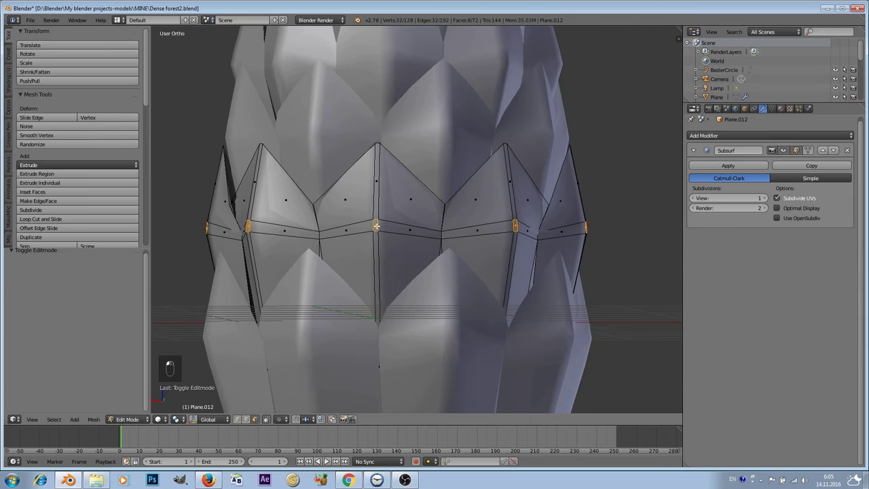
{"action": "scroll", "coordinate": [491, 162], "scroll_direction": "down", "scroll_amount": 5}
Step: Enlarge the middle band to 1.053 and raise it 0.037 along Z
{"action": "key", "text": "s"}
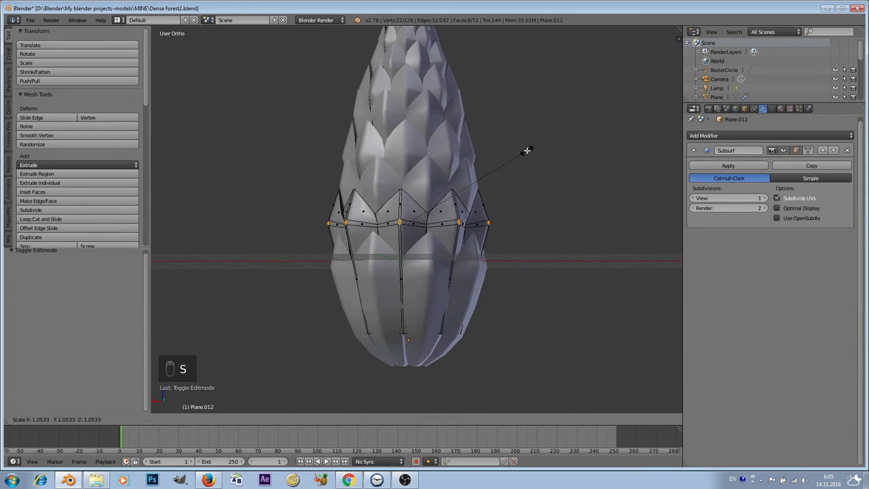
{"action": "left_click", "coordinate": [527, 150]}
{"action": "key", "text": "z"}
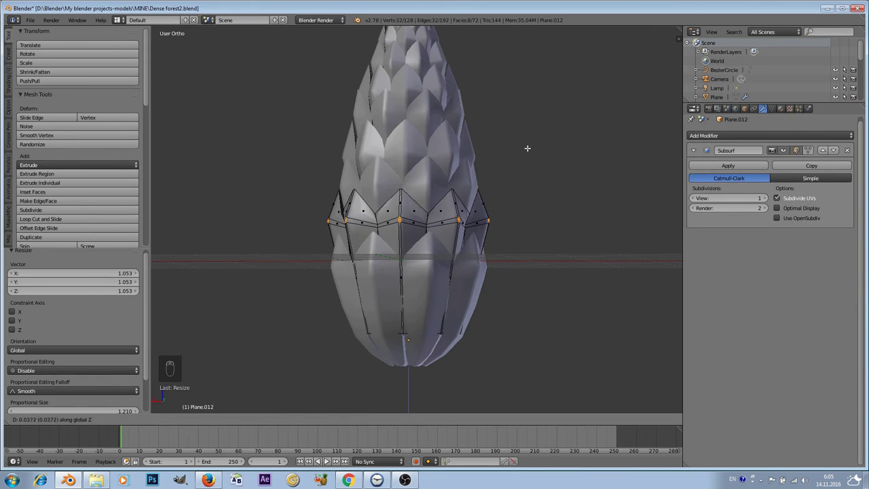
{"action": "left_click", "coordinate": [525, 152]}
{"action": "left_click", "coordinate": [128, 419]}
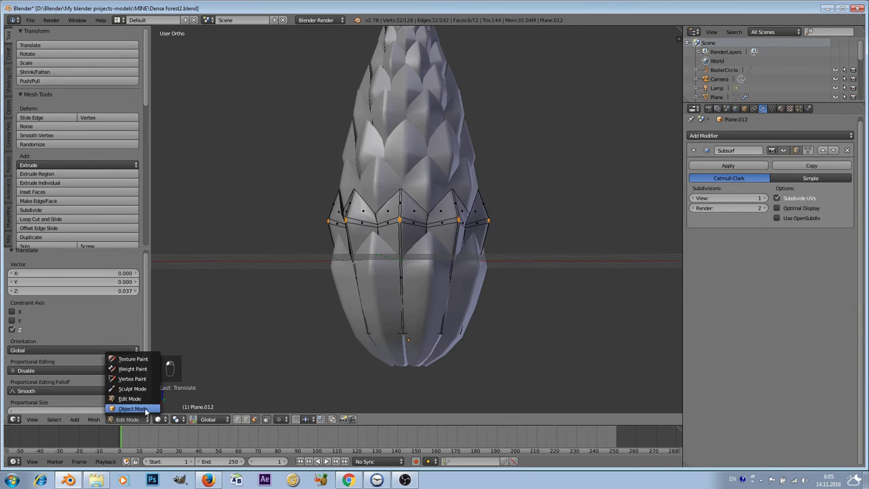
Step: In Object Mode, select every ring from the tip down, with the lower bulb active
{"action": "left_click", "coordinate": [145, 407]}
{"action": "middle_click_drag", "start_coordinate": [395, 249], "coordinate": [494, 191]}
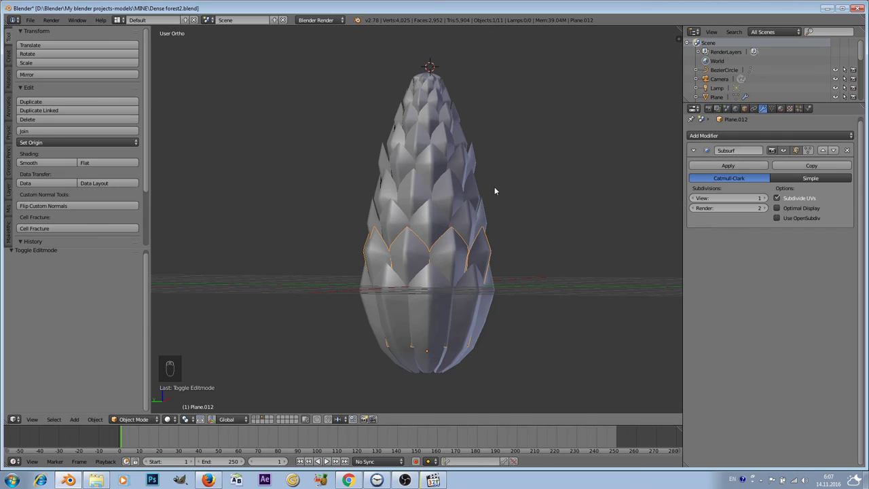
{"action": "right_click", "coordinate": [440, 80]}
{"action": "right_click", "coordinate": [445, 89], "text": "shift"}
{"action": "right_click", "coordinate": [449, 97], "text": "shift"}
{"action": "right_click", "coordinate": [452, 108], "text": "shift"}
{"action": "right_click", "coordinate": [465, 164], "text": "shift"}
{"action": "right_click", "coordinate": [458, 186], "text": "shift"}
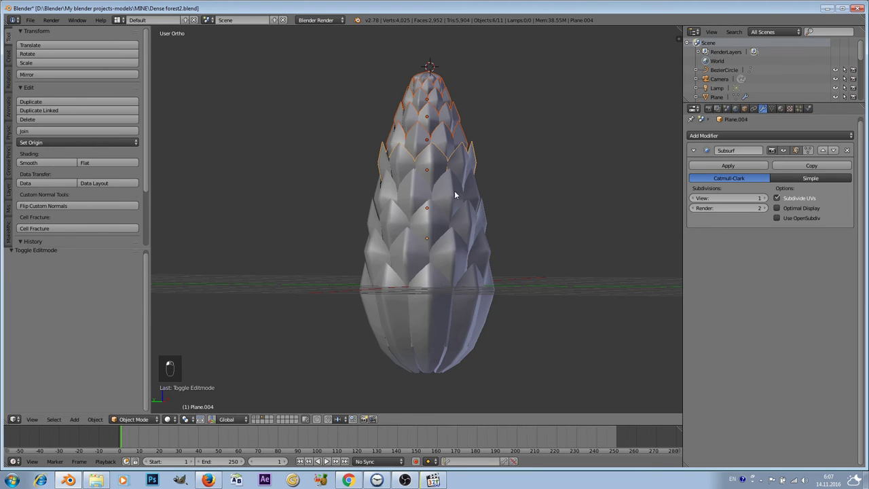
{"action": "right_click", "coordinate": [456, 198], "text": "shift"}
{"action": "right_click", "coordinate": [463, 226], "text": "shift"}
{"action": "right_click", "coordinate": [453, 251], "text": "shift"}
{"action": "right_click", "coordinate": [468, 293], "text": "shift"}
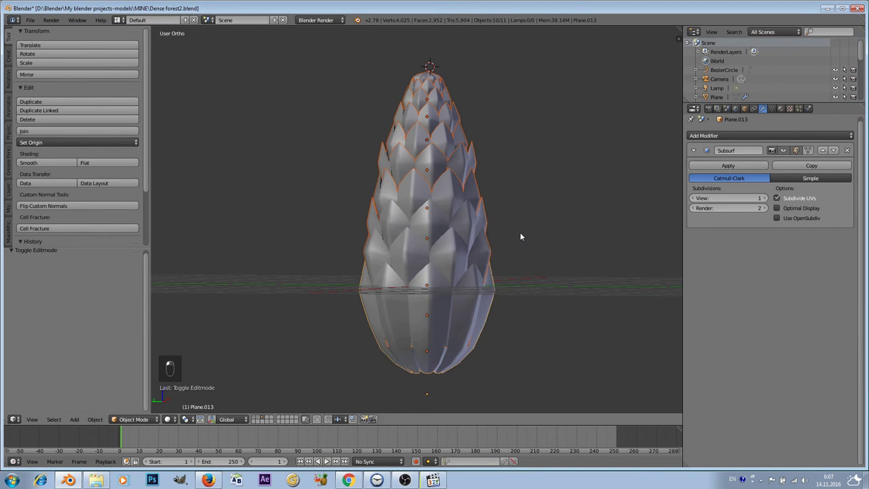
Step: Check the selection with a cancelled move, then join the rings with Ctrl+J
{"action": "key", "text": "g"}
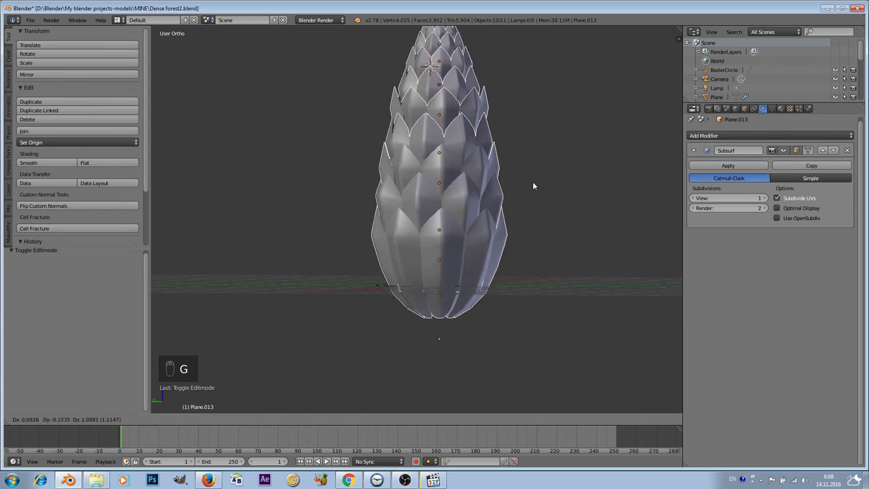
{"action": "right_click", "coordinate": [533, 180]}
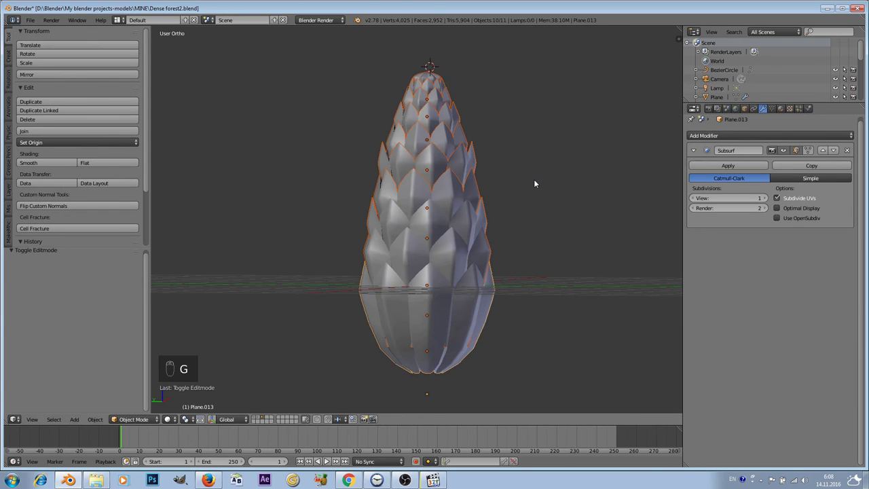
{"action": "key", "text": "ctrl+j"}
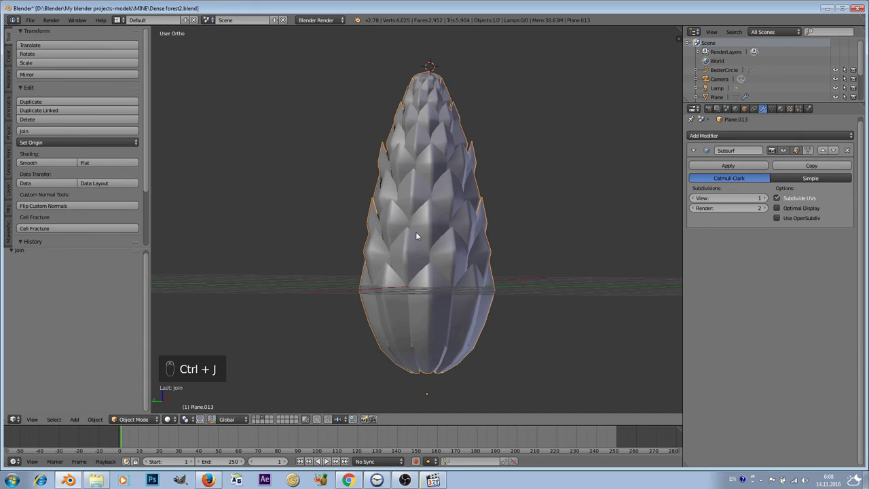
Step: In Edit Mode, select all vertices and stretch the pine cone mesh along Z
{"action": "left_click", "coordinate": [133, 419]}
{"action": "left_click", "coordinate": [135, 402]}
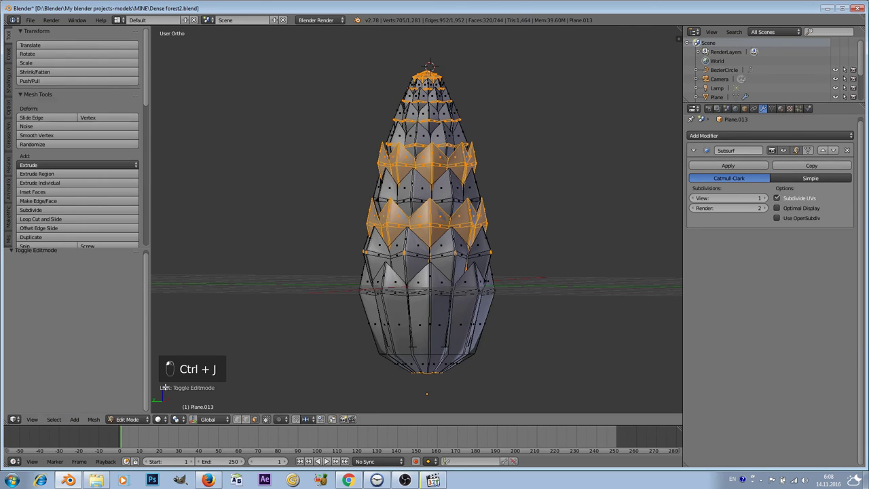
{"action": "key", "text": "a"}
{"action": "key", "text": "a"}
{"action": "key", "text": "a"}
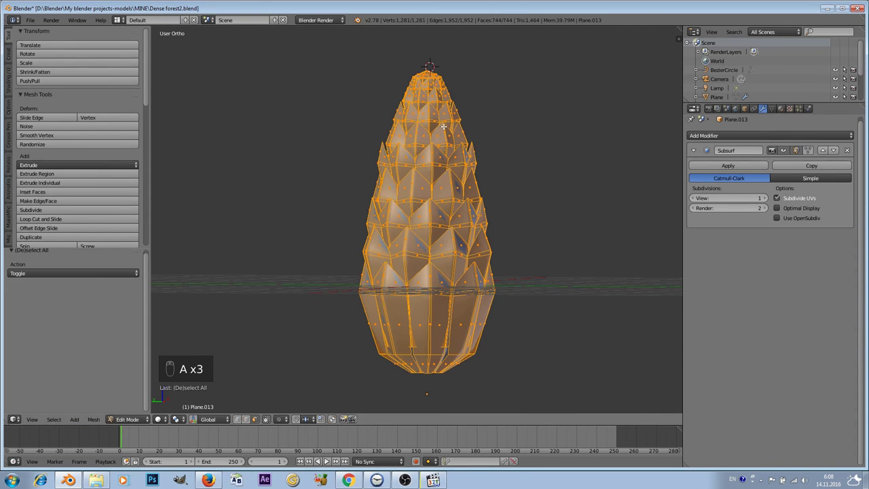
{"action": "key", "text": "s"}
{"action": "key", "text": "z"}
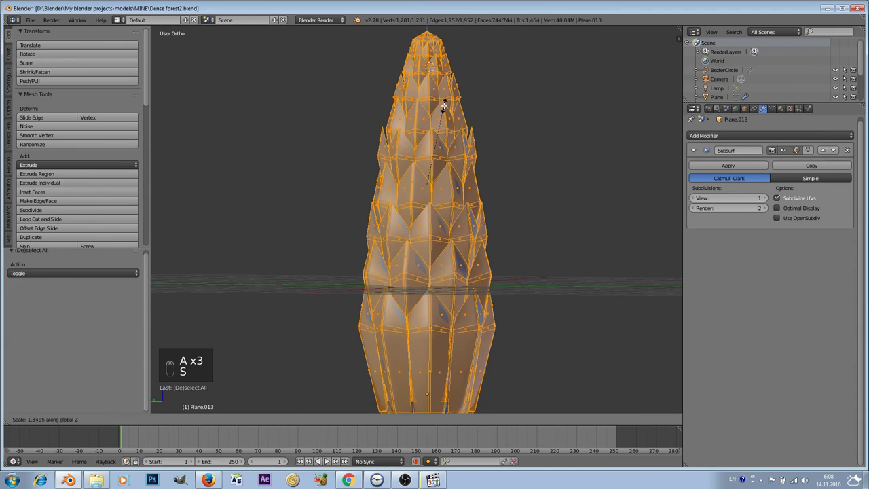
{"action": "scroll", "coordinate": [444, 106], "scroll_direction": "down", "scroll_amount": 3}
{"action": "scroll", "coordinate": [444, 107], "scroll_direction": "up", "scroll_amount": 1}
{"action": "left_click", "coordinate": [444, 107]}
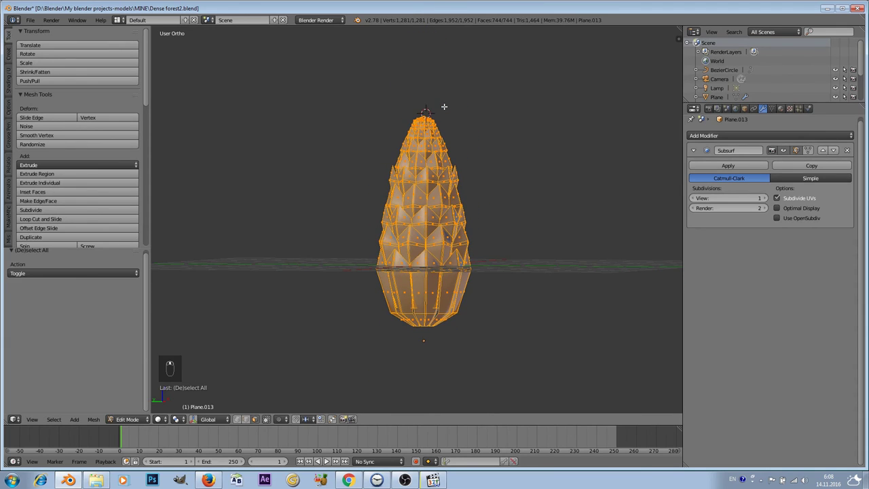
Step: Rescale the mesh vertically to 1.208 and switch the viewport to wireframe shading
{"action": "key", "text": "s"}
{"action": "key", "text": "z"}
{"action": "left_click", "coordinate": [450, 149]}
{"action": "scroll", "coordinate": [452, 197], "scroll_direction": "up", "scroll_amount": 2}
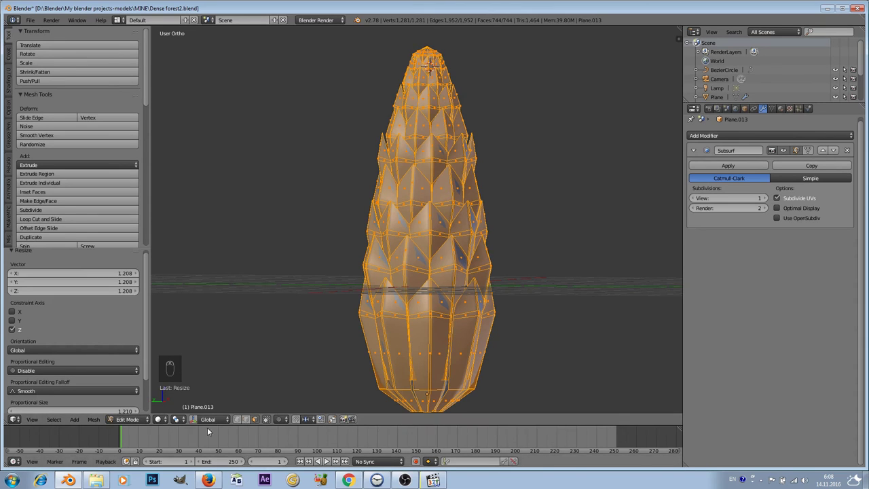
{"action": "left_click", "coordinate": [160, 419]}
Step: In wireframe, circle-select the cone's middle band and extend it to the linked rings
{"action": "left_click", "coordinate": [178, 405]}
{"action": "key", "text": "a"}
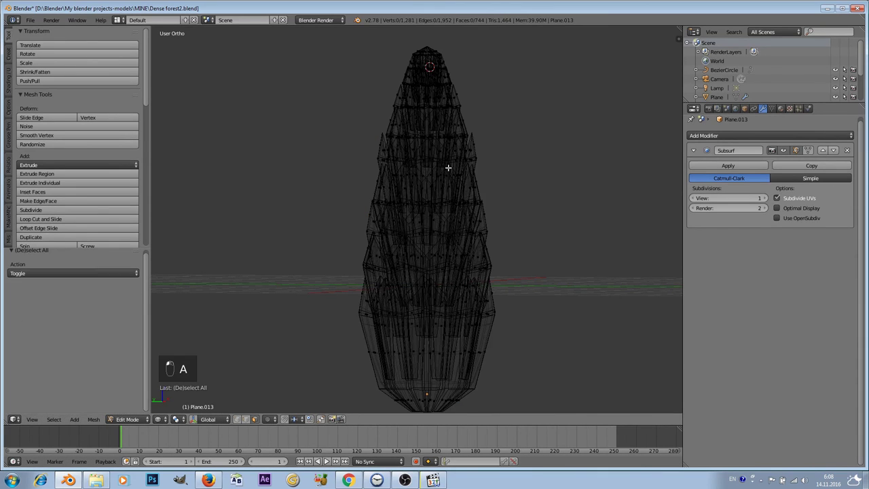
{"action": "key", "text": "c"}
{"action": "mouse_move", "coordinate": [504, 213]}
{"action": "left_mouse_down"}
{"action": "mouse_move", "coordinate": [364, 212]}
{"action": "mouse_move", "coordinate": [475, 191]}
{"action": "mouse_move", "coordinate": [355, 208]}
{"action": "left_mouse_up"}
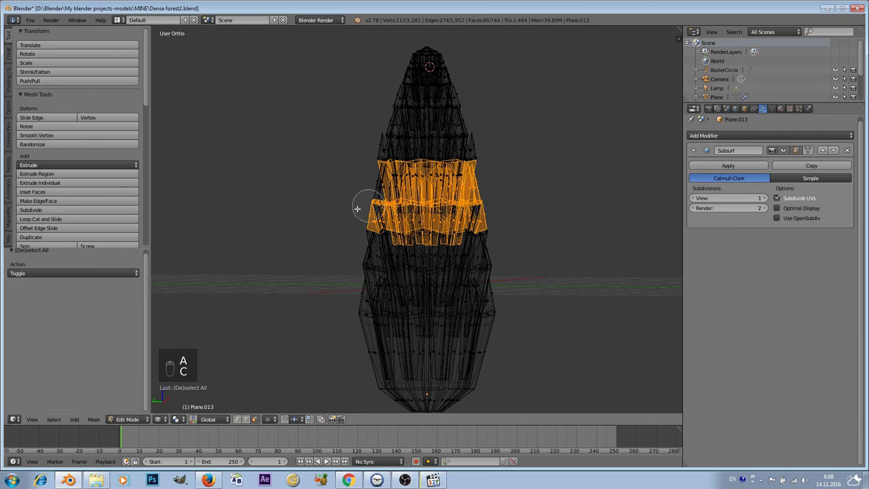
{"action": "right_click", "coordinate": [354, 208]}
{"action": "key", "text": "ctrl+l"}
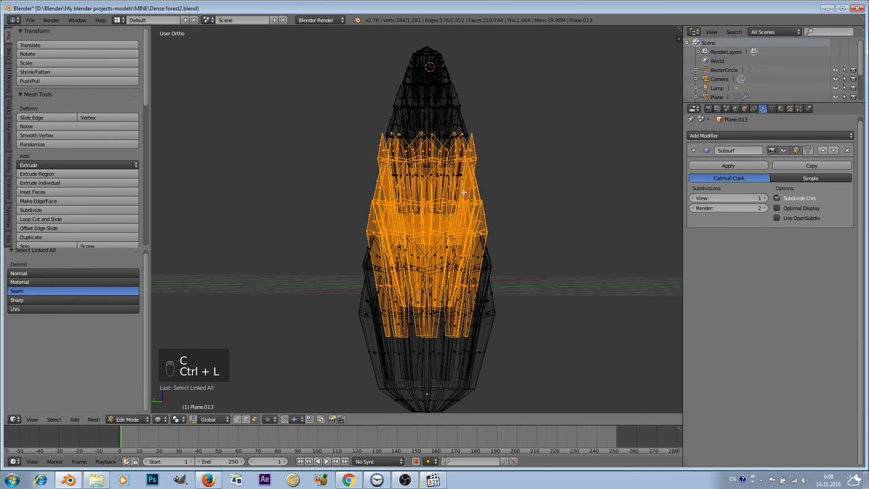
Step: With proportional editing on, widen the middle rings 1.392 in X and Y (size 2.14) in Solid view
{"action": "left_click", "coordinate": [268, 419]}
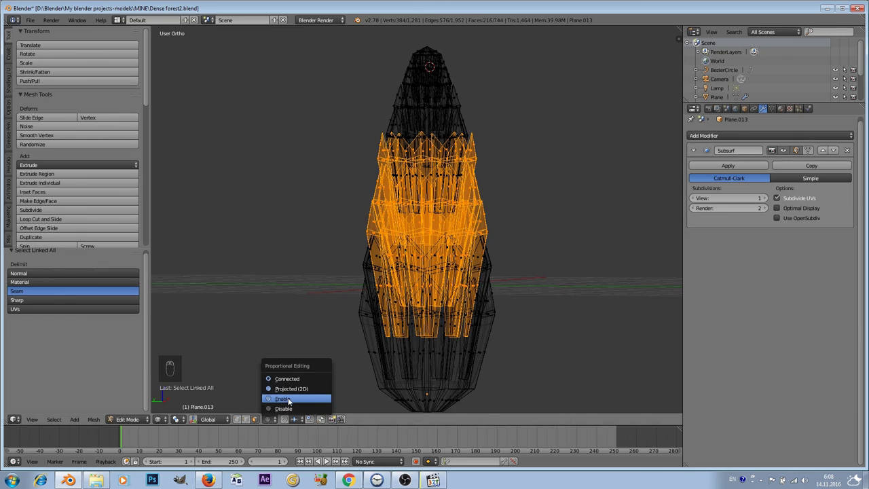
{"action": "left_click", "coordinate": [288, 399]}
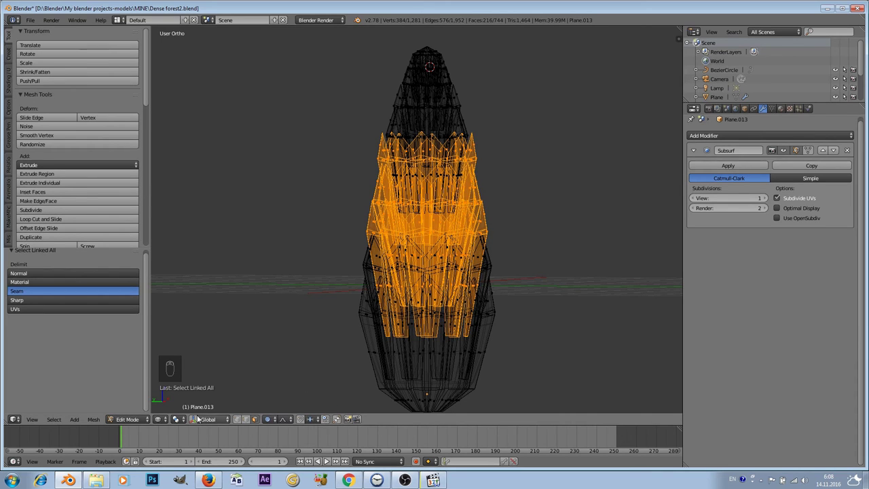
{"action": "left_click", "coordinate": [161, 419]}
{"action": "left_click", "coordinate": [197, 381]}
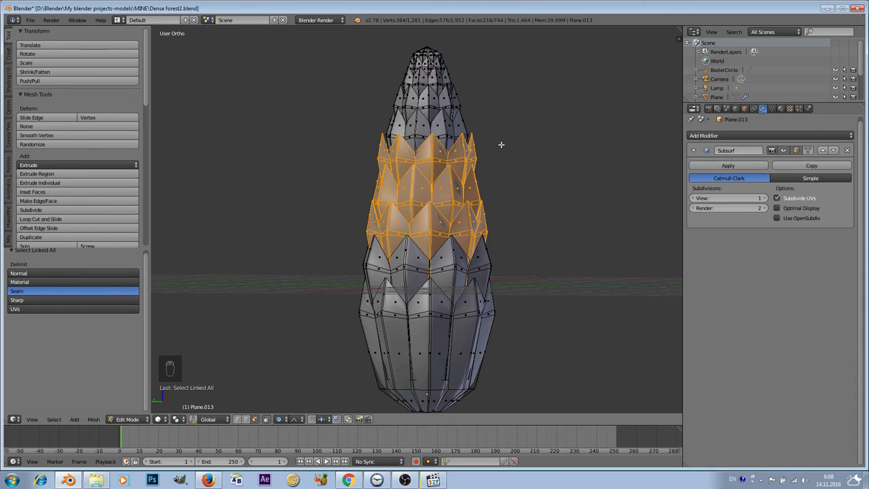
{"action": "scroll", "coordinate": [500, 144], "scroll_direction": "down", "scroll_amount": 2}
{"action": "key", "text": "s"}
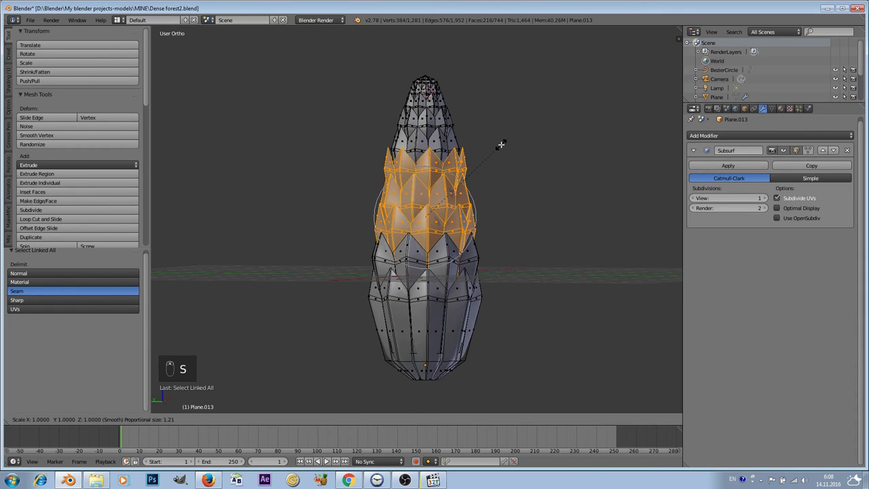
{"action": "key", "text": "shift+z"}
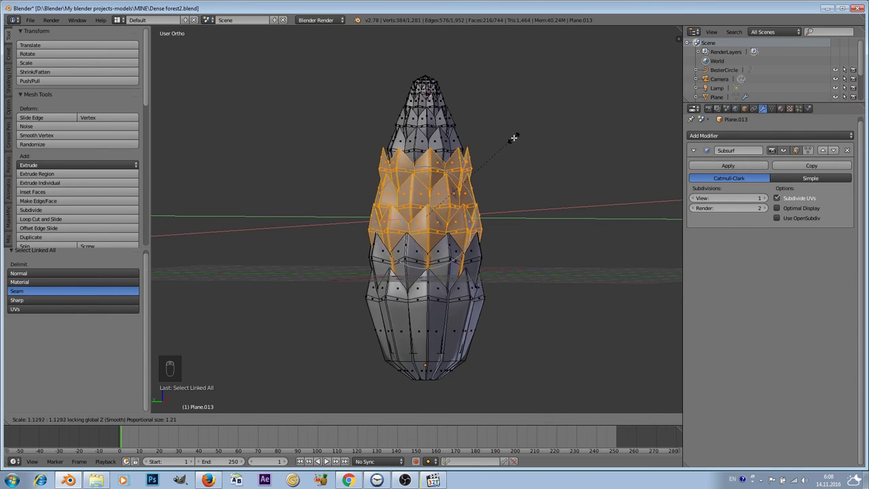
{"action": "scroll", "coordinate": [524, 133], "scroll_direction": "down", "scroll_amount": 6}
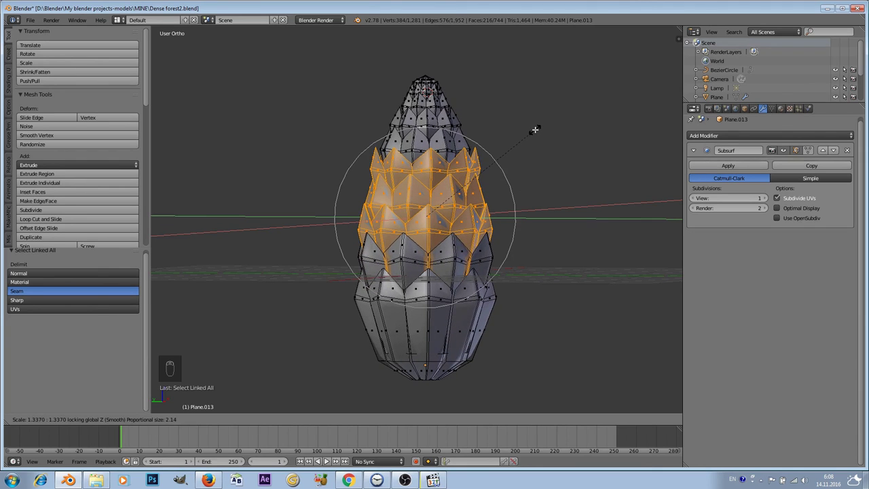
{"action": "left_click", "coordinate": [541, 129]}
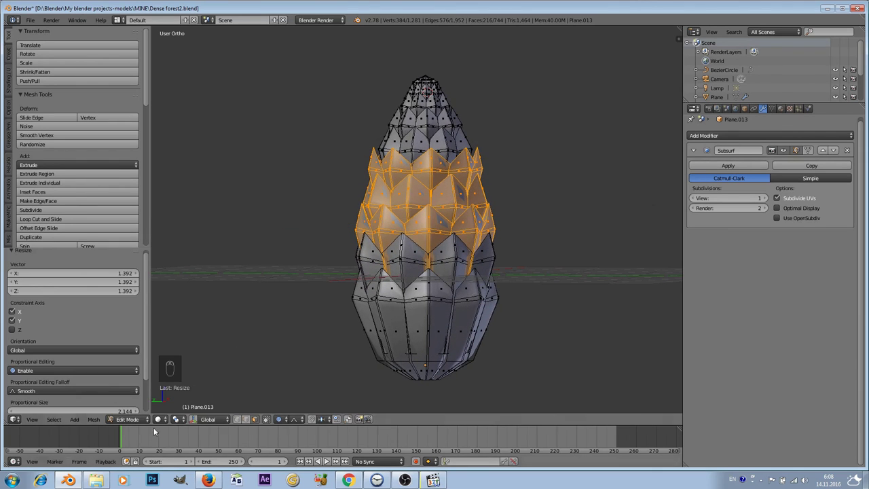
Step: Return to Object Mode and orbit around the bulged pine cone
{"action": "left_click", "coordinate": [132, 419]}
{"action": "left_click", "coordinate": [133, 408]}
{"action": "scroll", "coordinate": [414, 239], "scroll_direction": "down", "scroll_amount": 2}
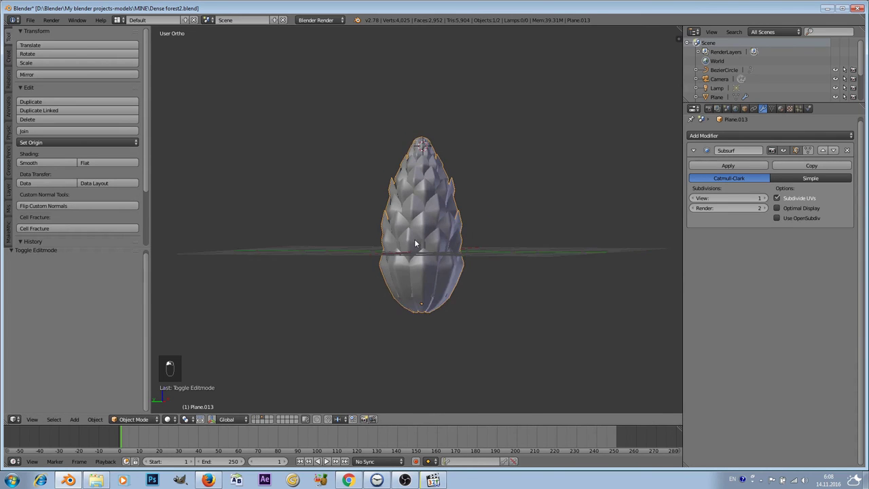
{"action": "scroll", "coordinate": [414, 238], "scroll_direction": "up", "scroll_amount": 2}
{"action": "scroll", "coordinate": [413, 239], "scroll_direction": "down", "scroll_amount": 2}
{"action": "middle_click_drag", "start_coordinate": [503, 228], "coordinate": [454, 219]}
{"action": "scroll", "coordinate": [434, 242], "scroll_direction": "up", "scroll_amount": 2}
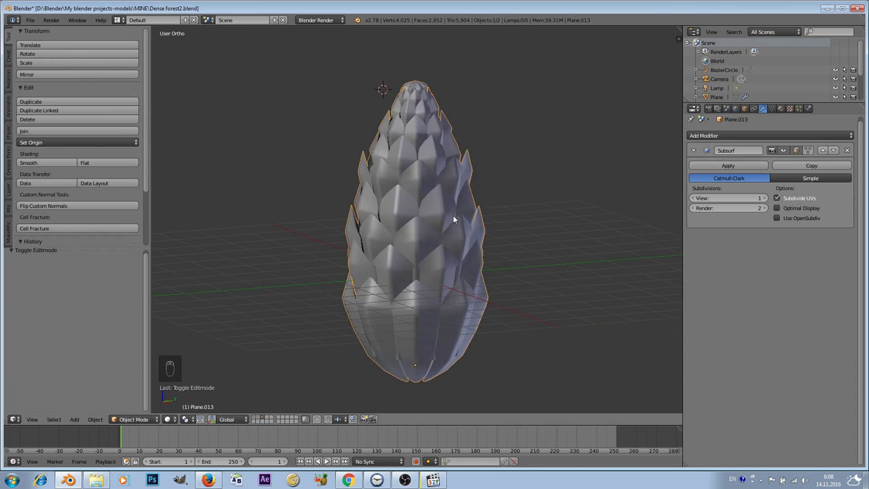
{"action": "middle_click_drag", "start_coordinate": [512, 220], "coordinate": [446, 217]}
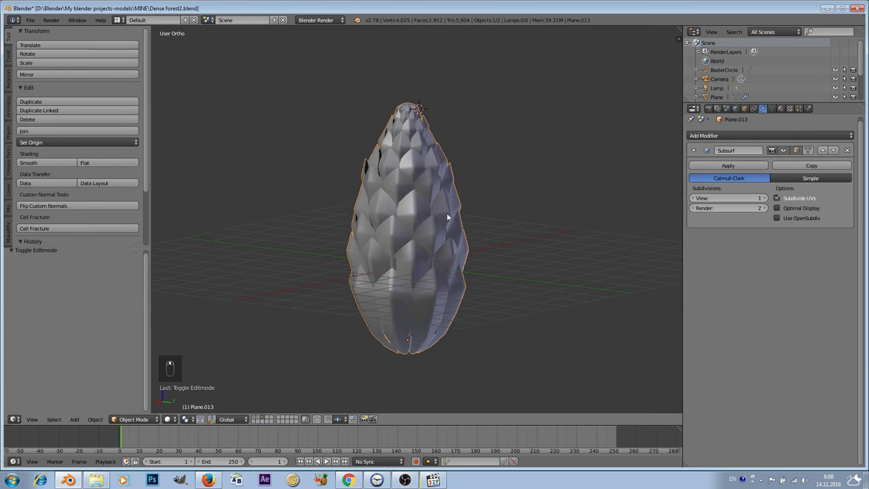
Step: Try stretching the cone vertically to 1.196, then undo it and recentre the view
{"action": "key", "text": "s"}
{"action": "key", "text": "z"}
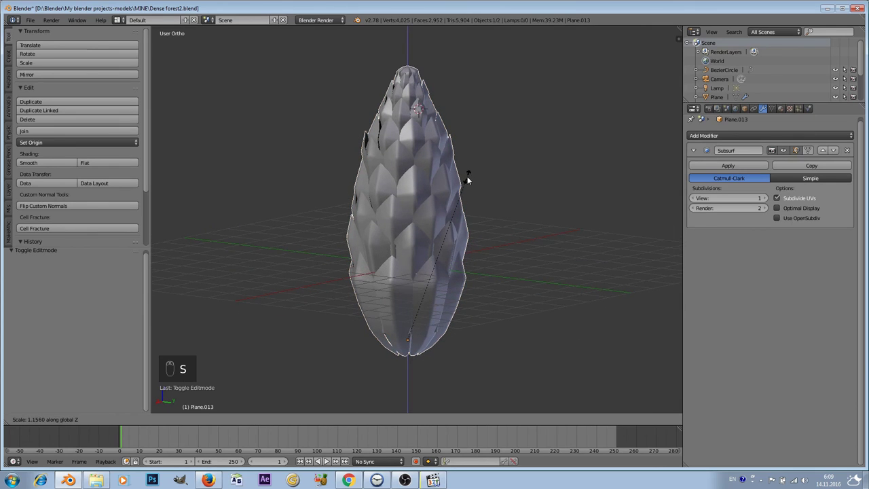
{"action": "left_click", "coordinate": [470, 171]}
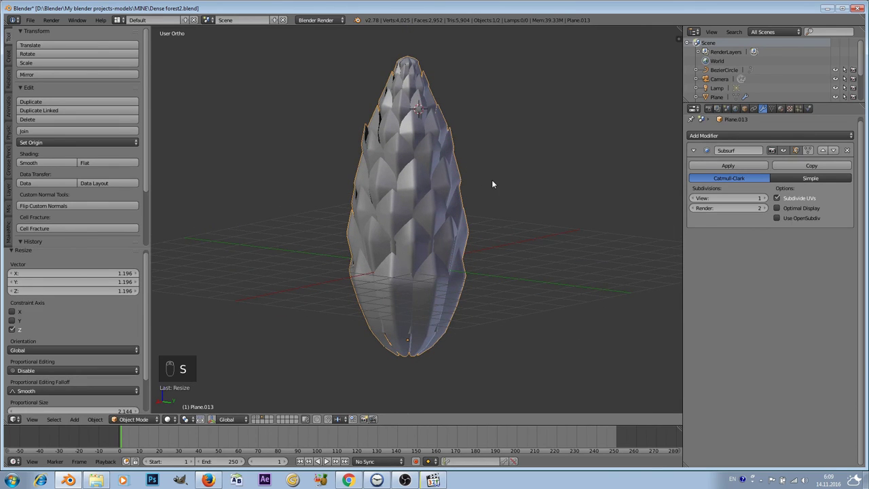
{"action": "key", "text": "ctrl+z"}
{"action": "mouse_move", "coordinate": [493, 181]}
{"action": "middle_mouse_down", "text": "shift"}
{"action": "mouse_move", "coordinate": [479, 196]}
{"action": "mouse_move", "coordinate": [483, 186]}
{"action": "middle_mouse_up", "text": "shift"}
{"action": "scroll", "coordinate": [479, 196], "scroll_direction": "up", "scroll_amount": 1}
Step: Add a Solidify modifier to the cone and raise its thickness to 0.0760
{"action": "left_click", "coordinate": [757, 135]}
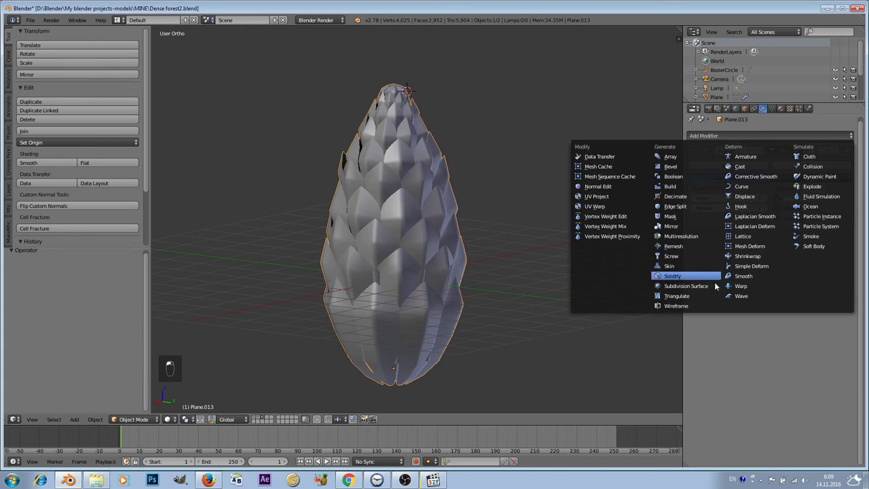
{"action": "left_click", "coordinate": [676, 275]}
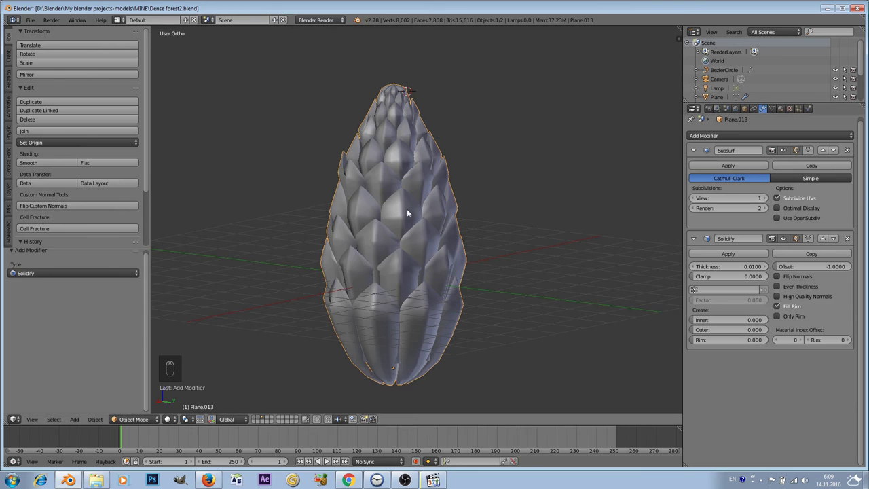
{"action": "middle_click_drag", "start_coordinate": [407, 213], "coordinate": [358, 247]}
{"action": "scroll", "coordinate": [360, 244], "scroll_direction": "up", "scroll_amount": 3}
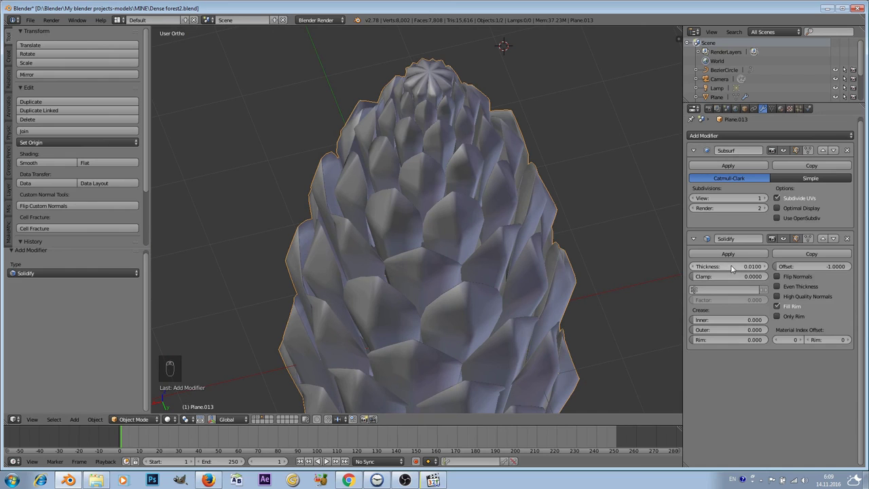
{"action": "left_click_drag", "start_coordinate": [731, 268], "coordinate": [778, 268]}
{"action": "scroll", "coordinate": [395, 254], "scroll_direction": "down", "scroll_amount": 4}
{"action": "middle_click_drag", "start_coordinate": [395, 253], "coordinate": [418, 179]}
{"action": "scroll", "coordinate": [426, 214], "scroll_direction": "up", "scroll_amount": 2}
{"action": "scroll", "coordinate": [473, 191], "scroll_direction": "down", "scroll_amount": 1}
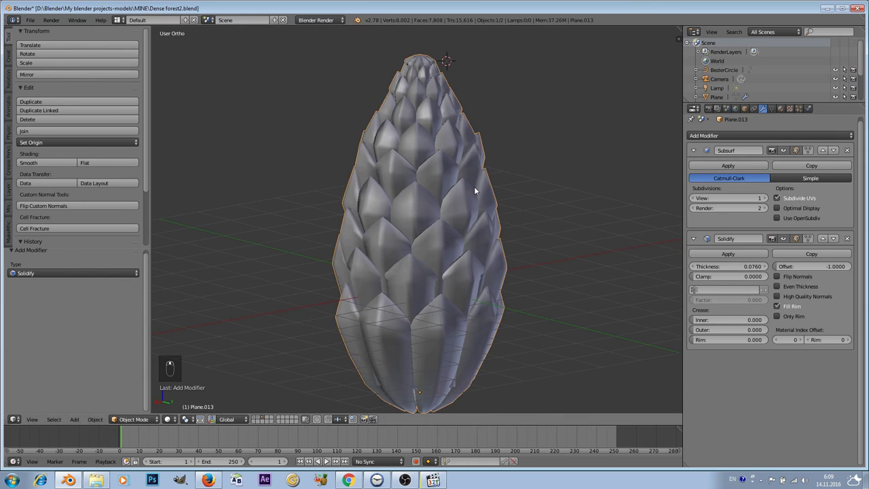
Step: Compare Solidify above Subsurf, then return it below Subsurf and inspect the cone from several angles
{"action": "left_click", "coordinate": [821, 238]}
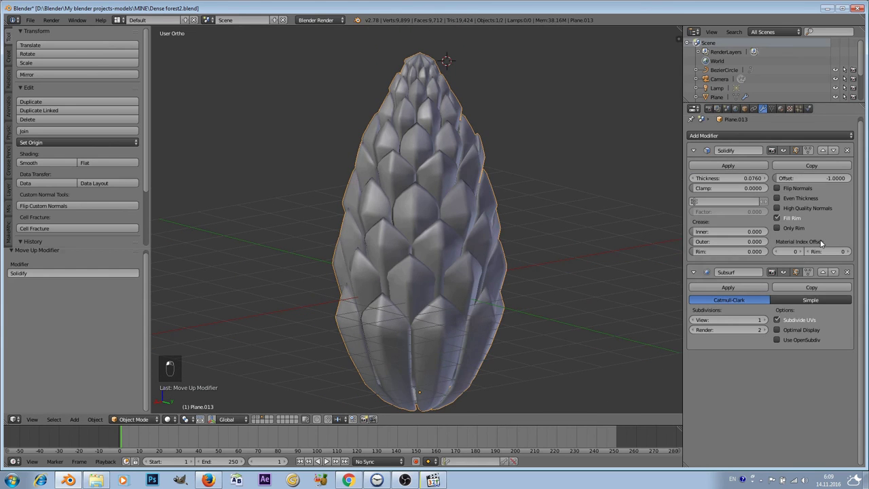
{"action": "middle_click_drag", "start_coordinate": [488, 239], "coordinate": [659, 214]}
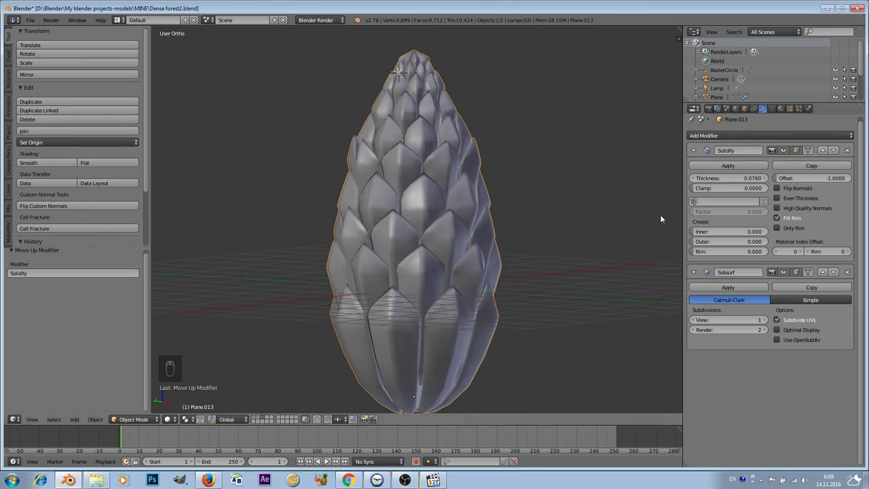
{"action": "left_click", "coordinate": [833, 150]}
{"action": "scroll", "coordinate": [455, 201], "scroll_direction": "down", "scroll_amount": 2}
{"action": "middle_click_drag", "start_coordinate": [394, 227], "coordinate": [302, 236]}
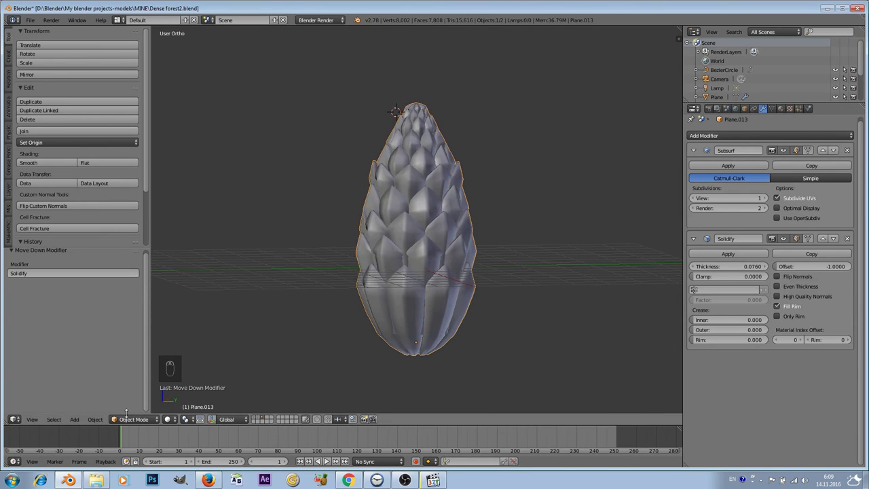
{"action": "scroll", "coordinate": [525, 250], "scroll_direction": "up", "scroll_amount": 3}
{"action": "scroll", "coordinate": [525, 249], "scroll_direction": "down", "scroll_amount": 2}
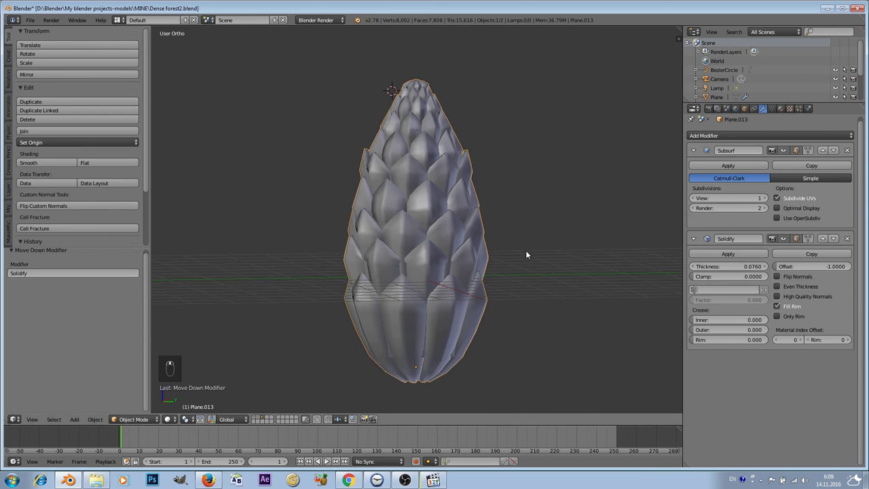
{"action": "scroll", "coordinate": [509, 243], "scroll_direction": "up", "scroll_amount": 1}
{"action": "scroll", "coordinate": [510, 243], "scroll_direction": "up", "scroll_amount": 1}
{"action": "middle_click_drag", "start_coordinate": [509, 242], "coordinate": [437, 302]}
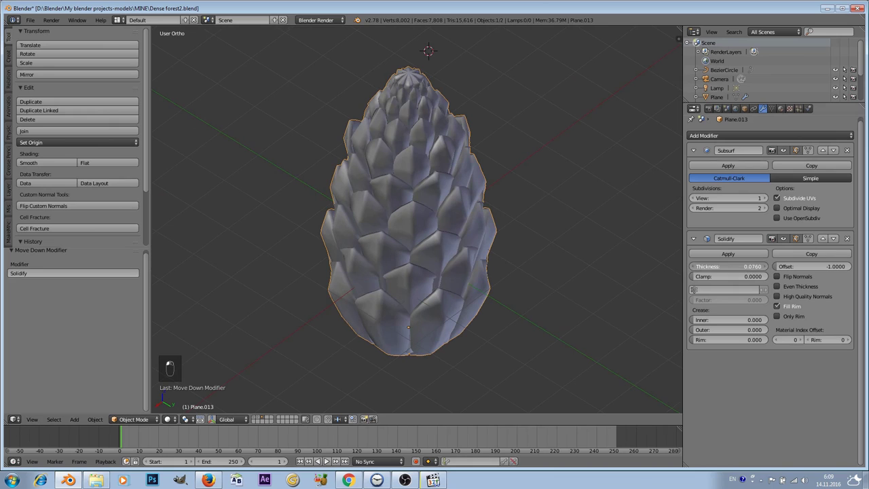